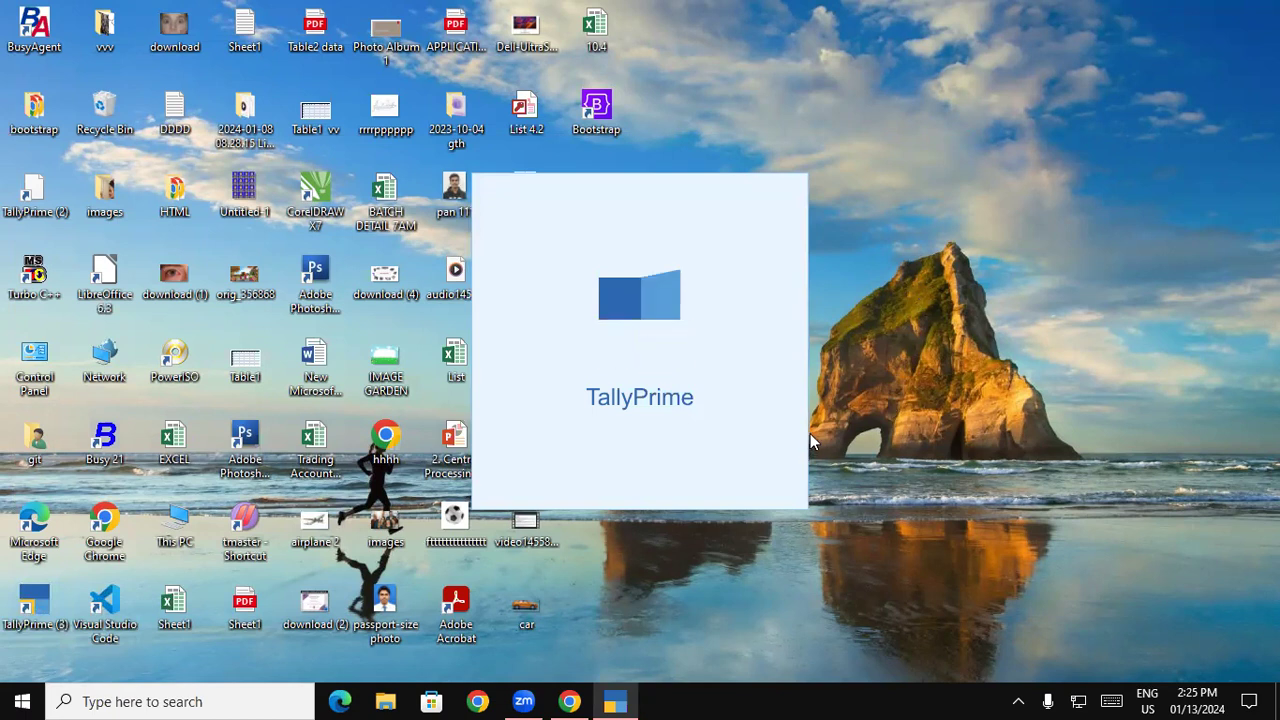
# Glance at the course document in Chrome, switch to TallyPrime and continue in Educational Mode.
pyautogui.click(570, 700)
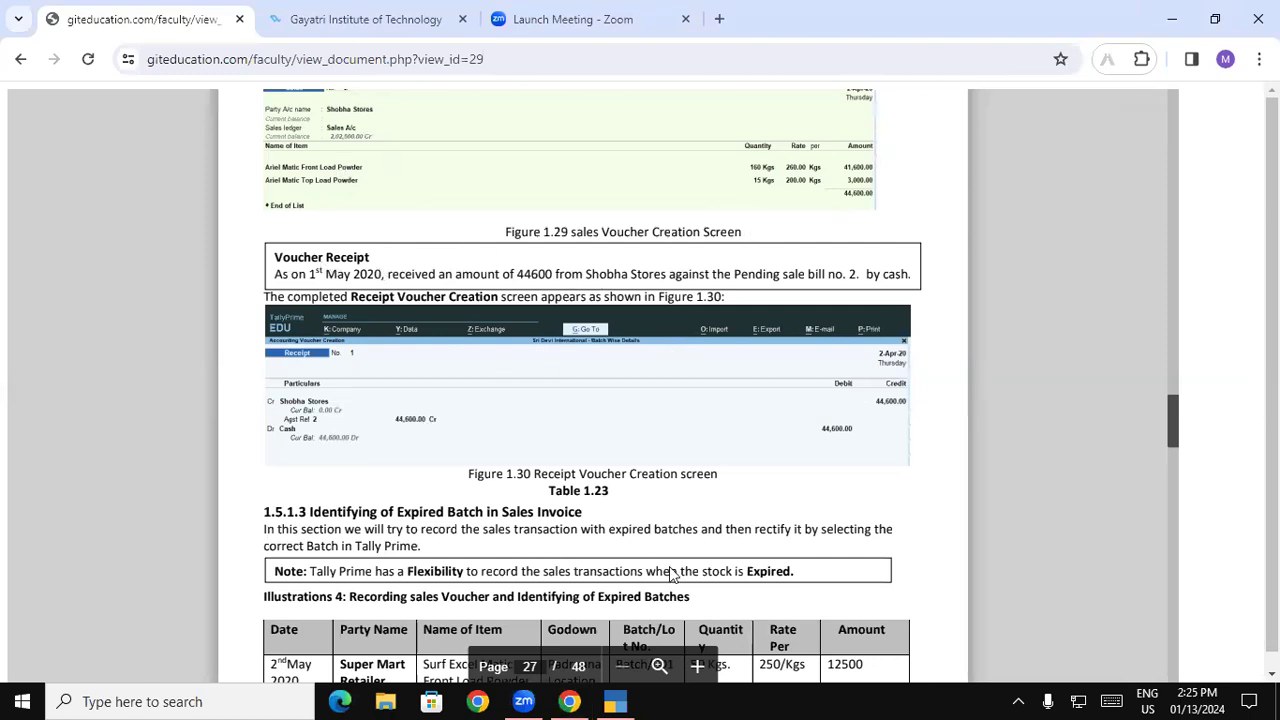
pyautogui.click(620, 697)
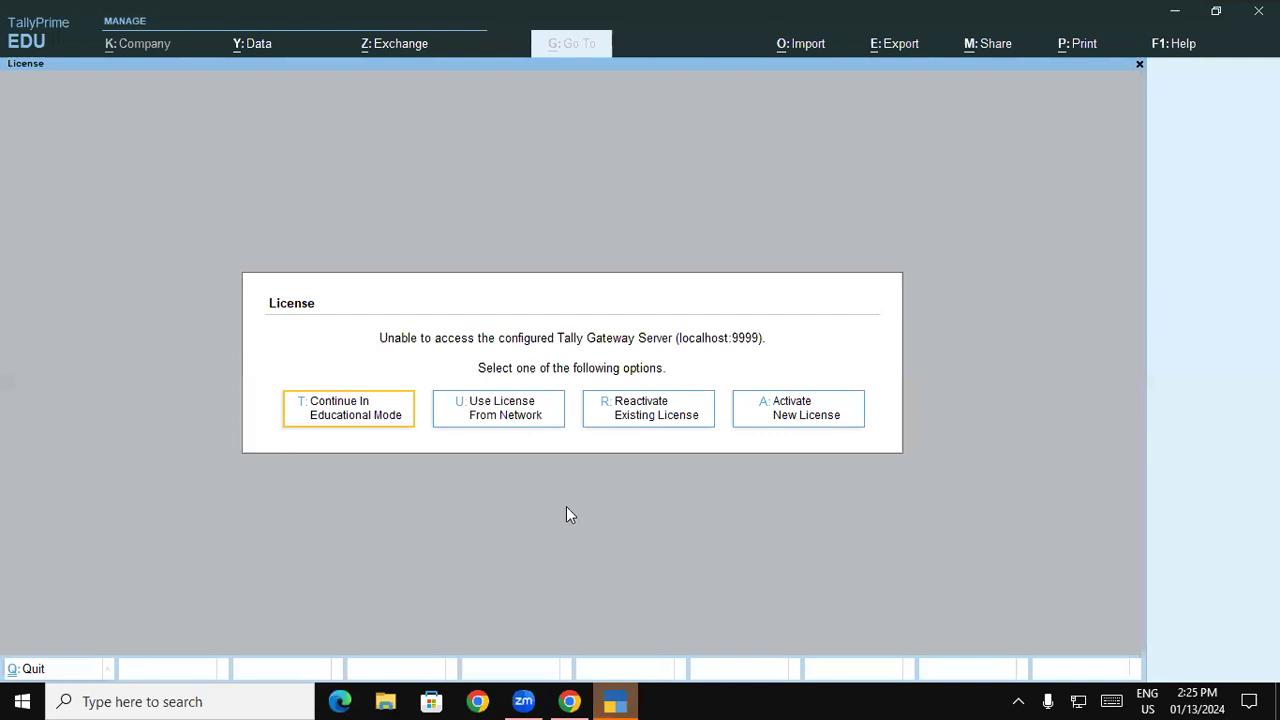
pyautogui.click(399, 424)
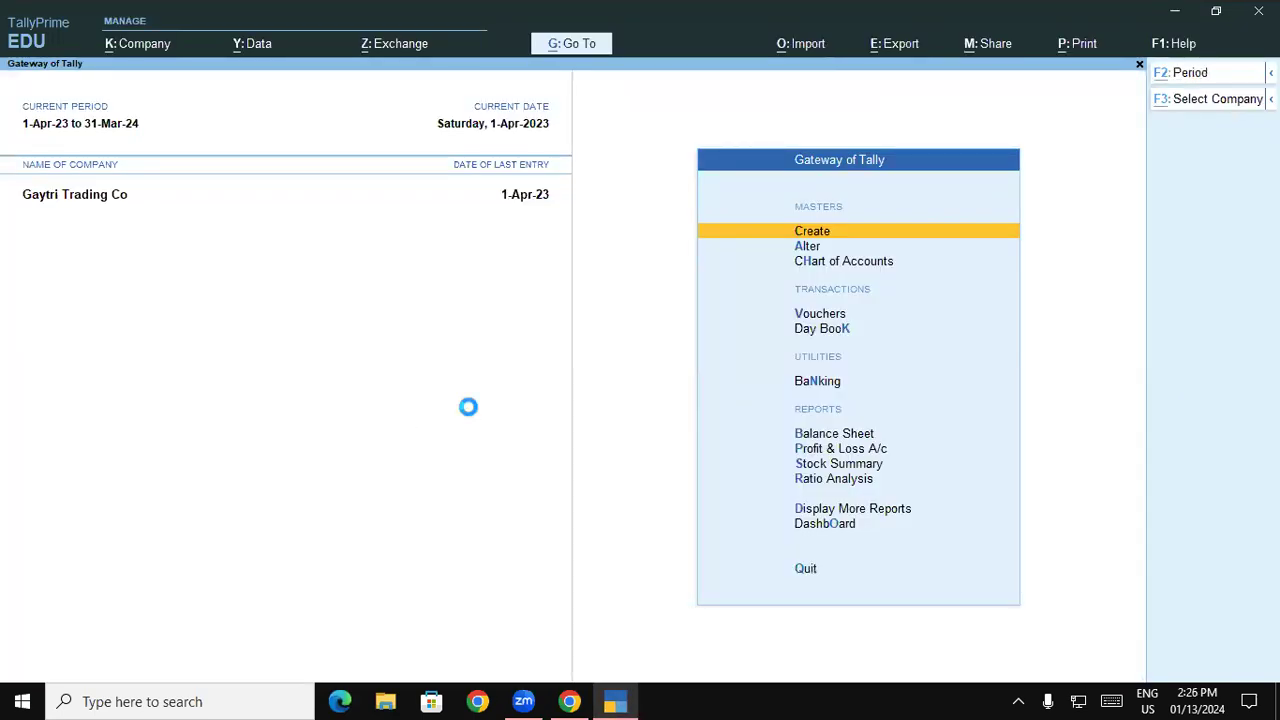
# Load the company SHRI DEVI INTERNATIONAL from the folder "tallyadv ch-1 2.1 pm" on drive D:\.
pyautogui.press('F3')
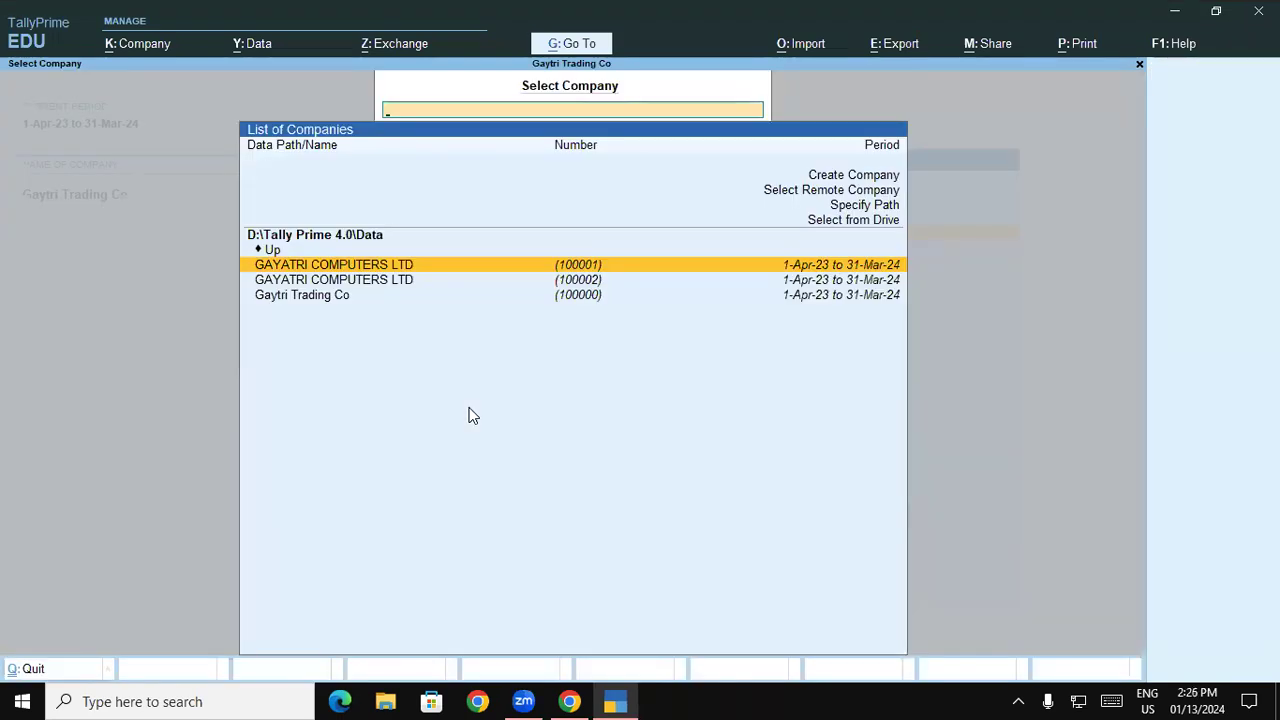
pyautogui.press('Up')
pyautogui.press('Up')
pyautogui.press('Up')
pyautogui.press('Return')
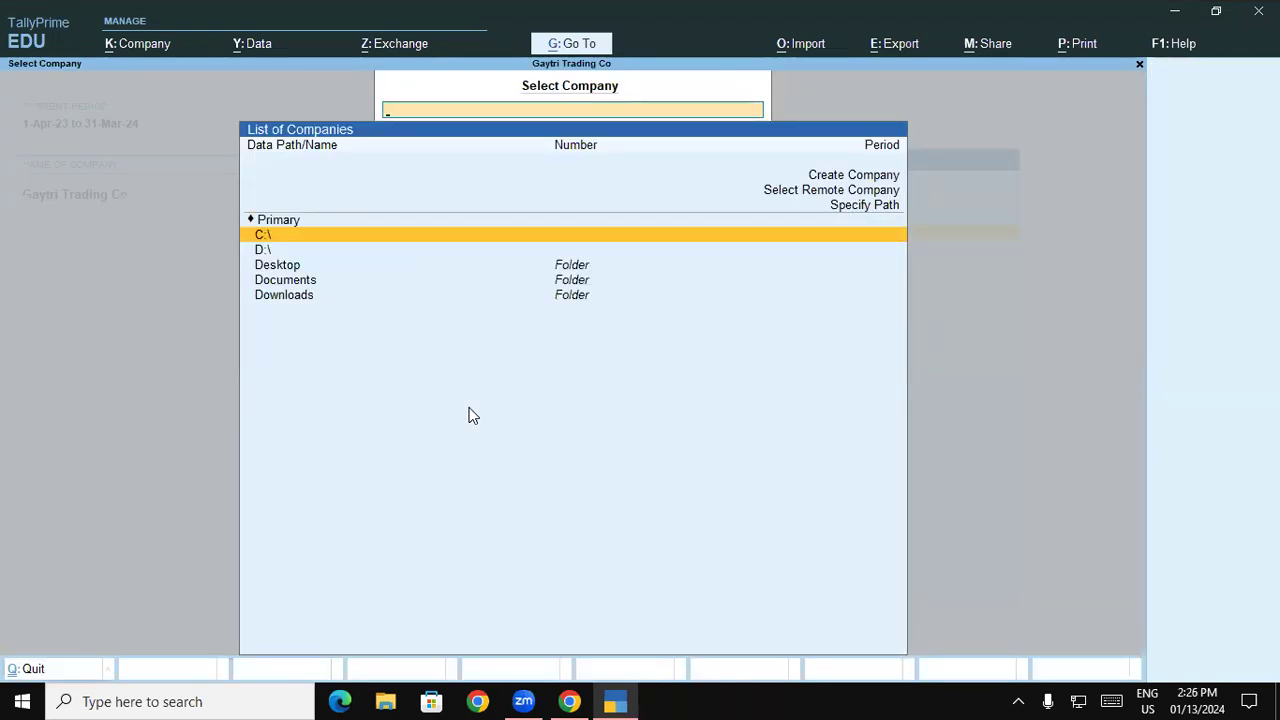
pyautogui.press('Down')
pyautogui.press('Return')
pyautogui.write('ad')
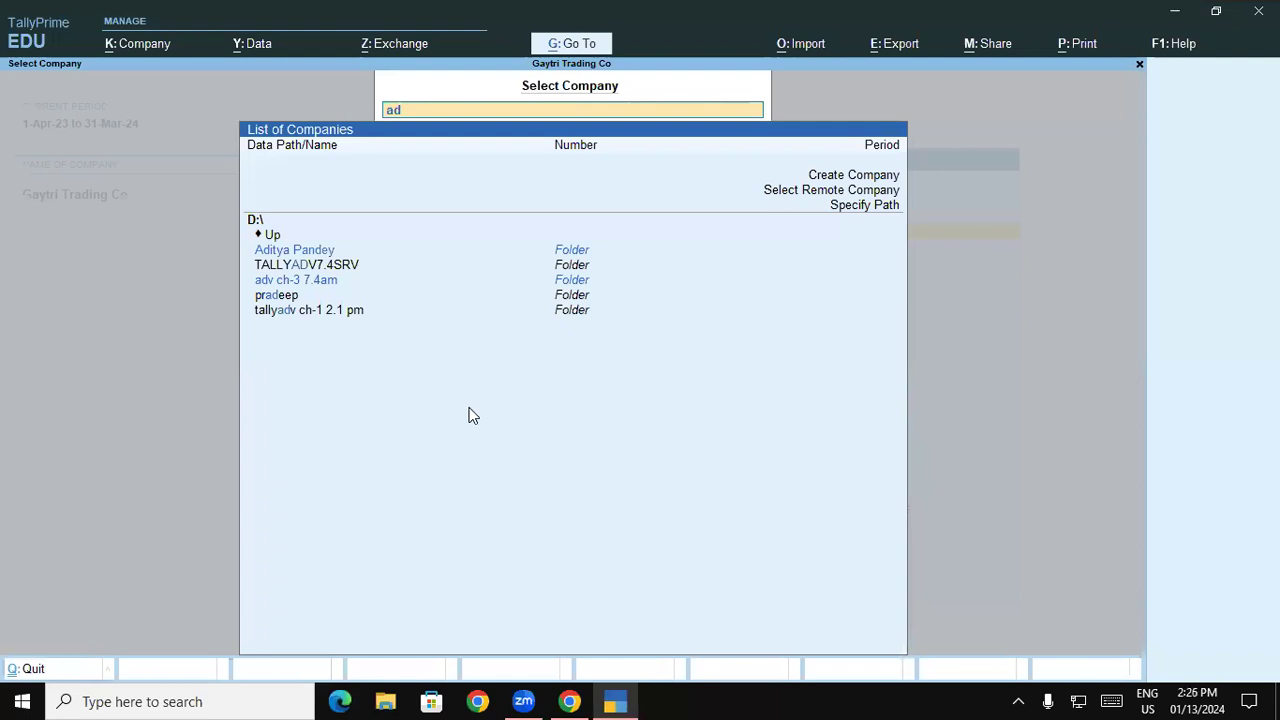
pyautogui.write('v')
pyautogui.press('Down')
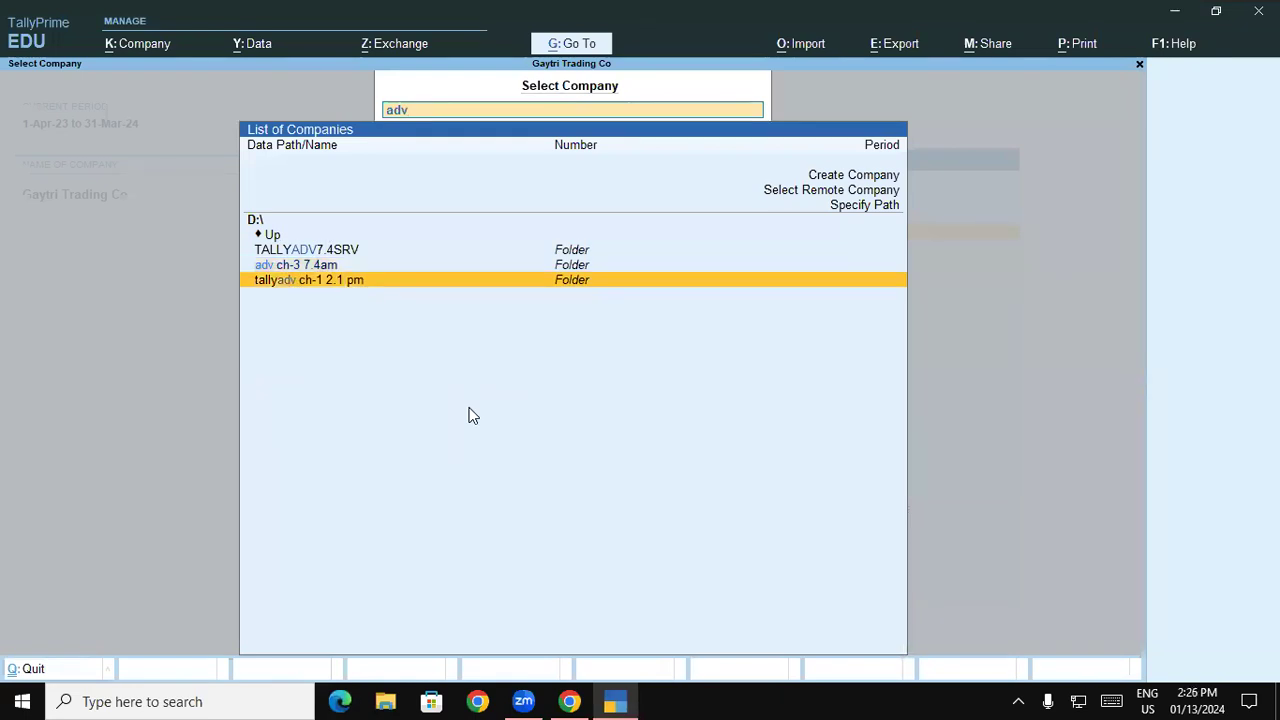
pyautogui.press('Return')
pyautogui.press('Return')
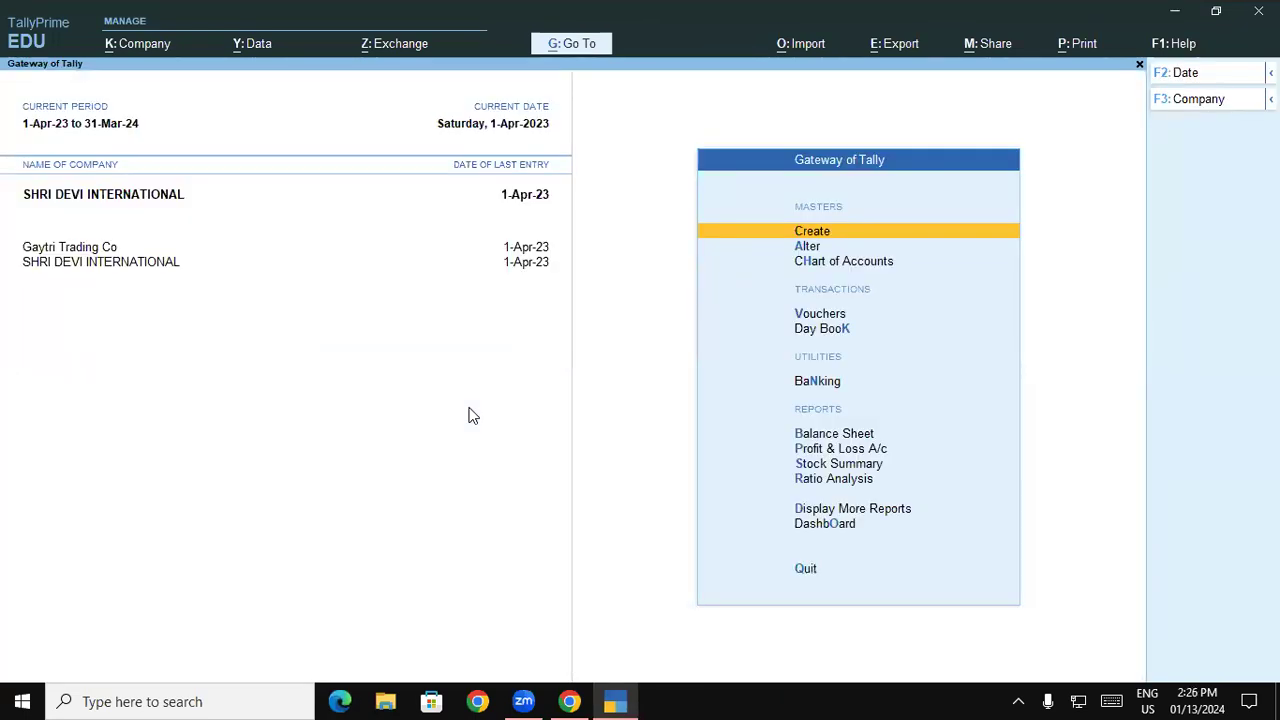
# Review the Day Book for 1-Apr-23 to 31-Mar-24 and highlight the Shobha Stores sales voucher.
pyautogui.press('k')
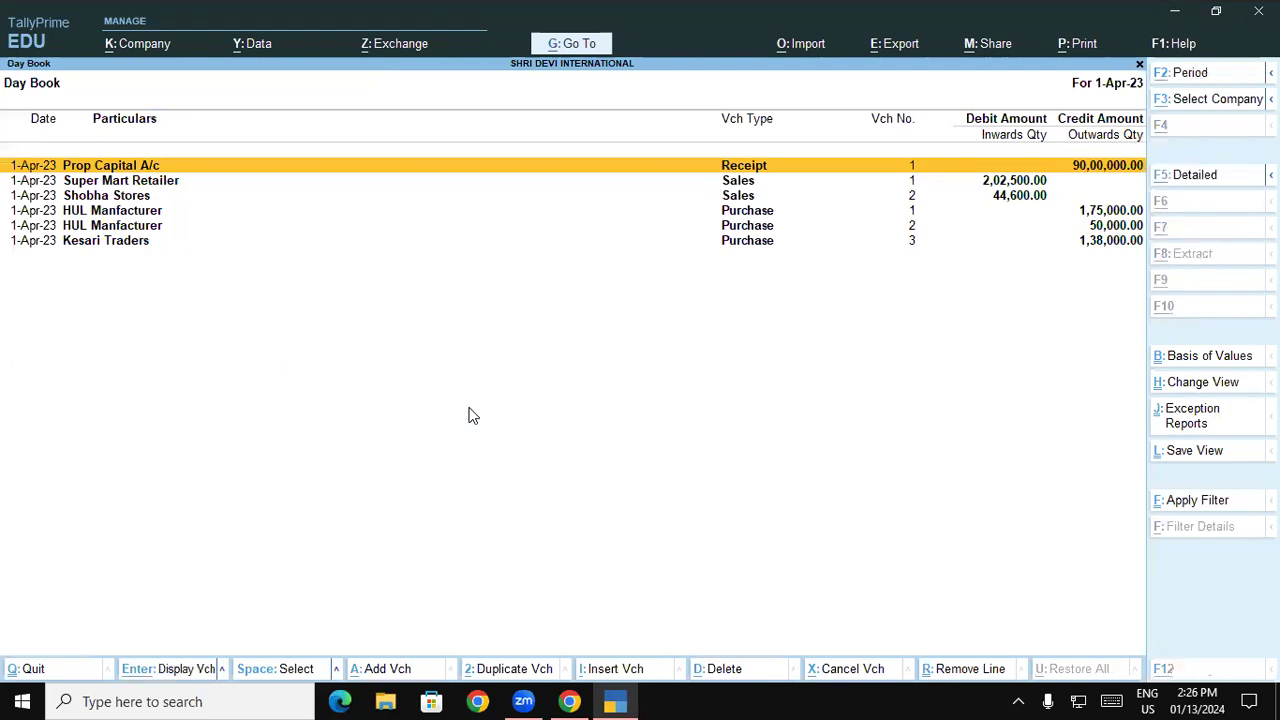
pyautogui.press('F2')
pyautogui.press('Return')
pyautogui.write('31-3-24')
pyautogui.press('Return')
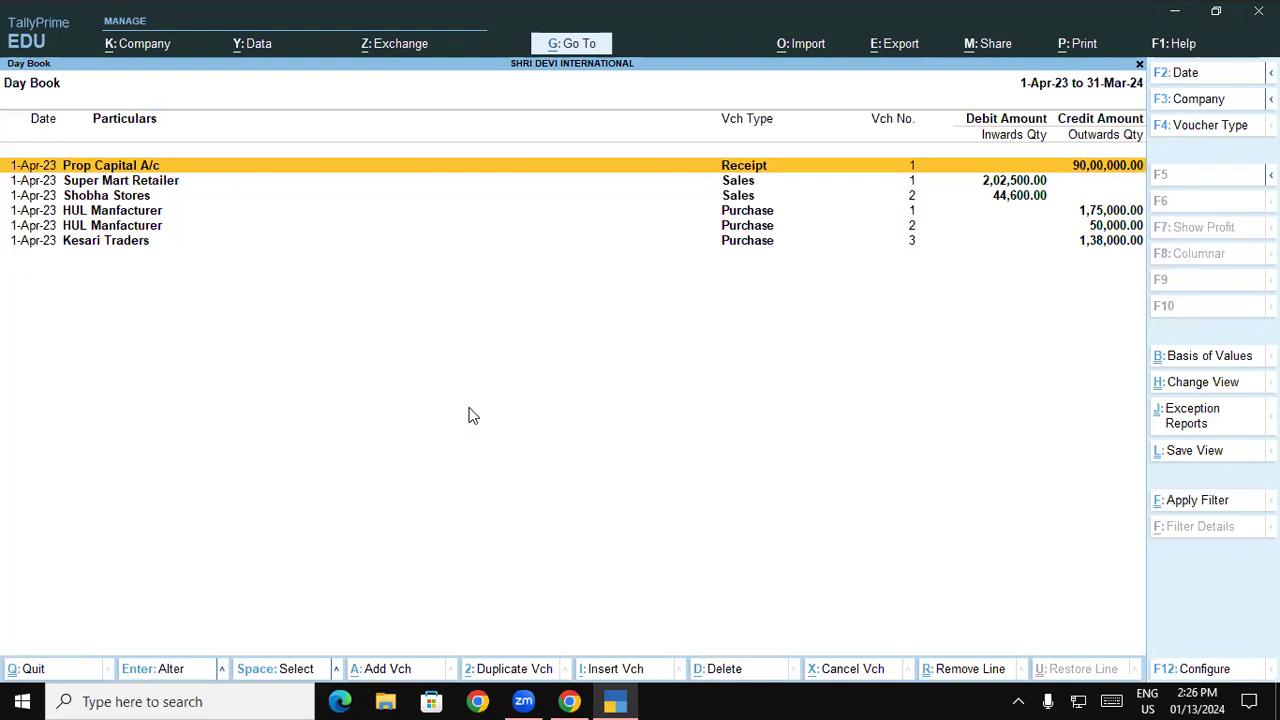
pyautogui.press('Down')
pyautogui.press('Down')
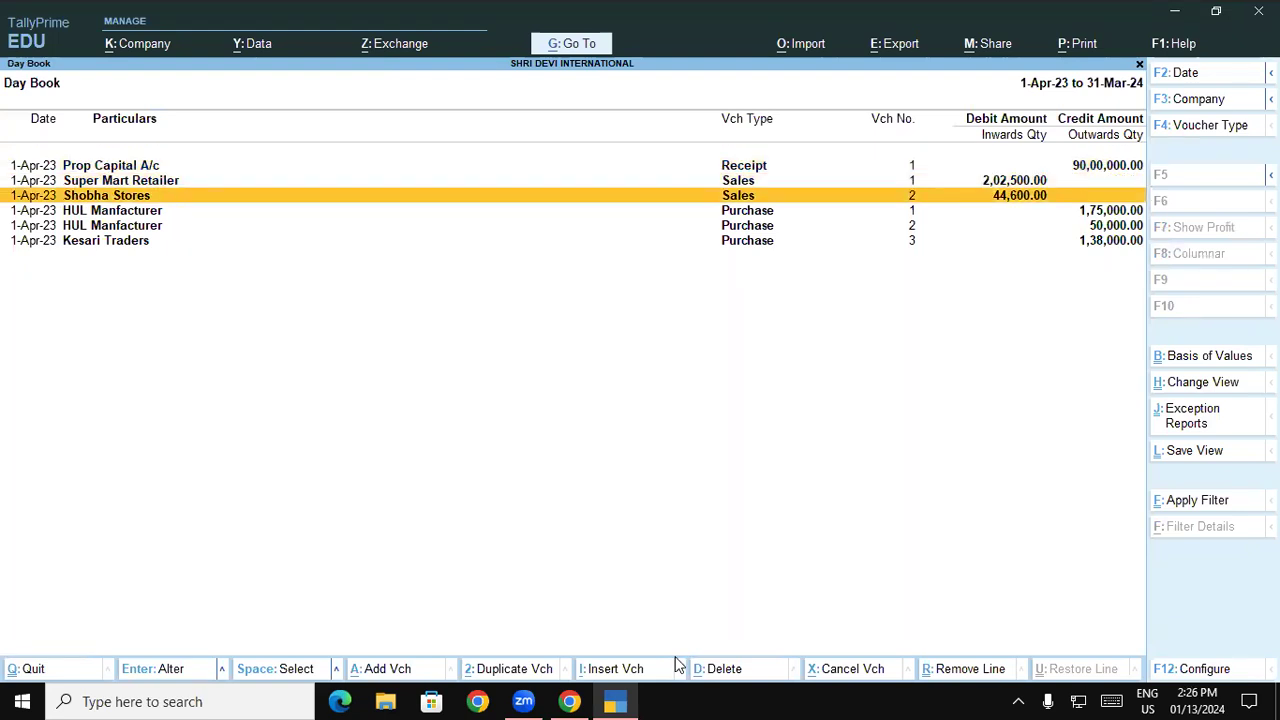
# Check the Voucher Receipt exercise in Chrome, return to TallyPrime and start a Receipt voucher crediting Shobha Stores.
pyautogui.click(569, 701)
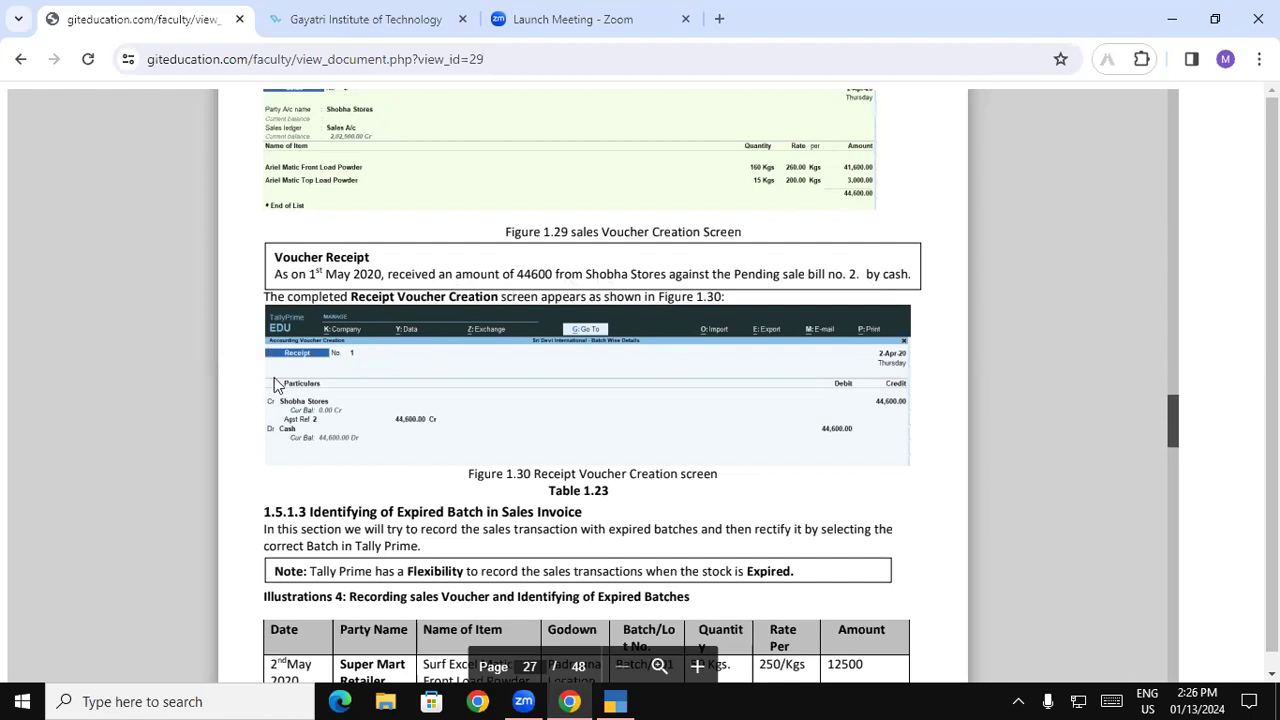
pyautogui.click(616, 700)
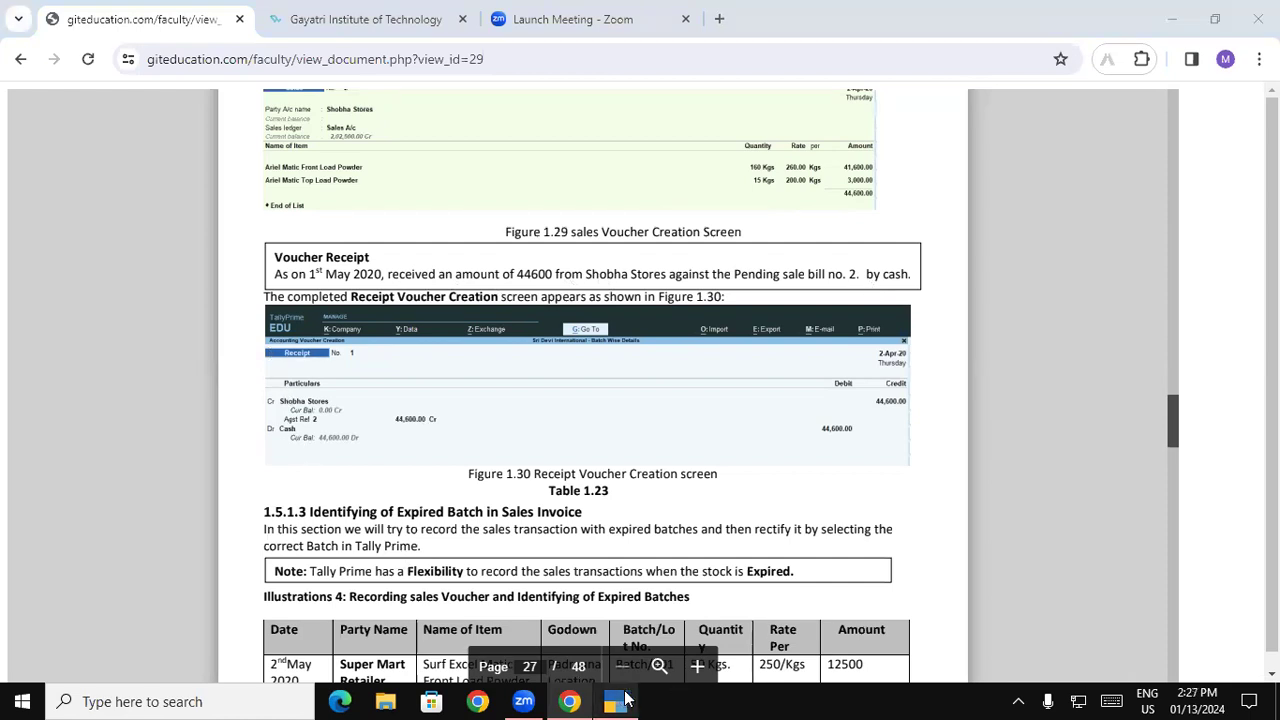
pyautogui.press('Escape')
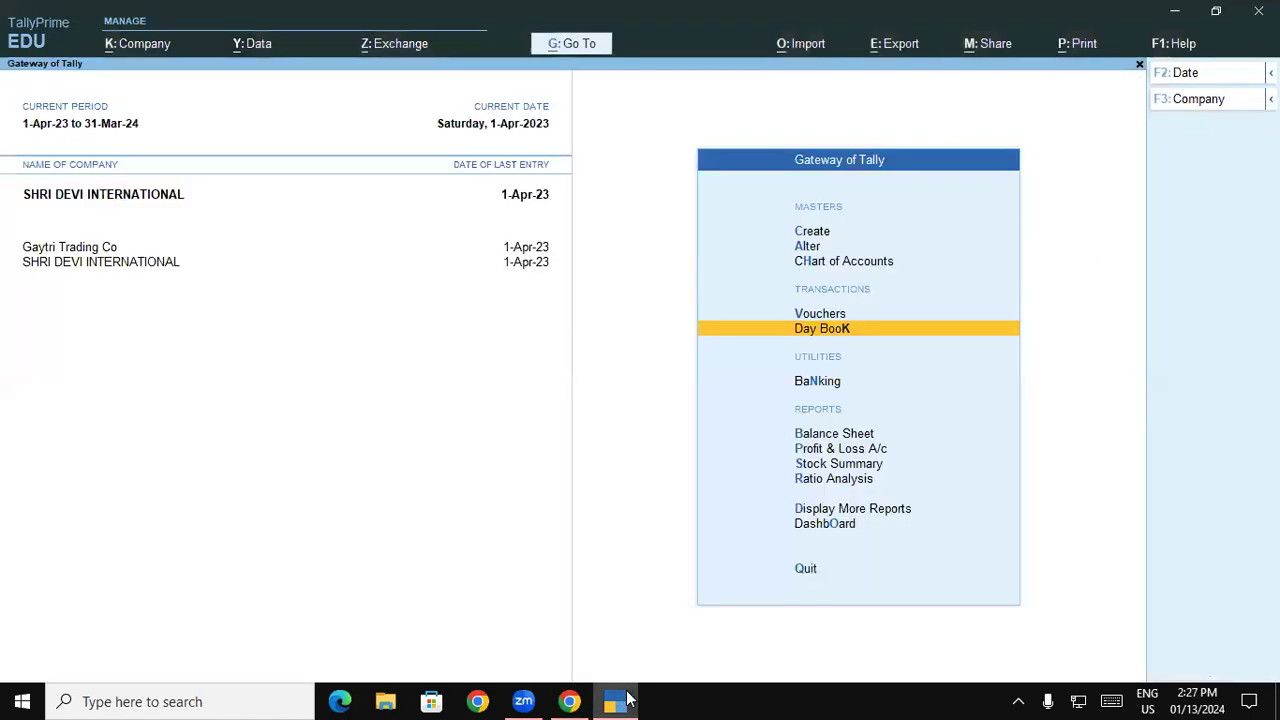
pyautogui.press('v')
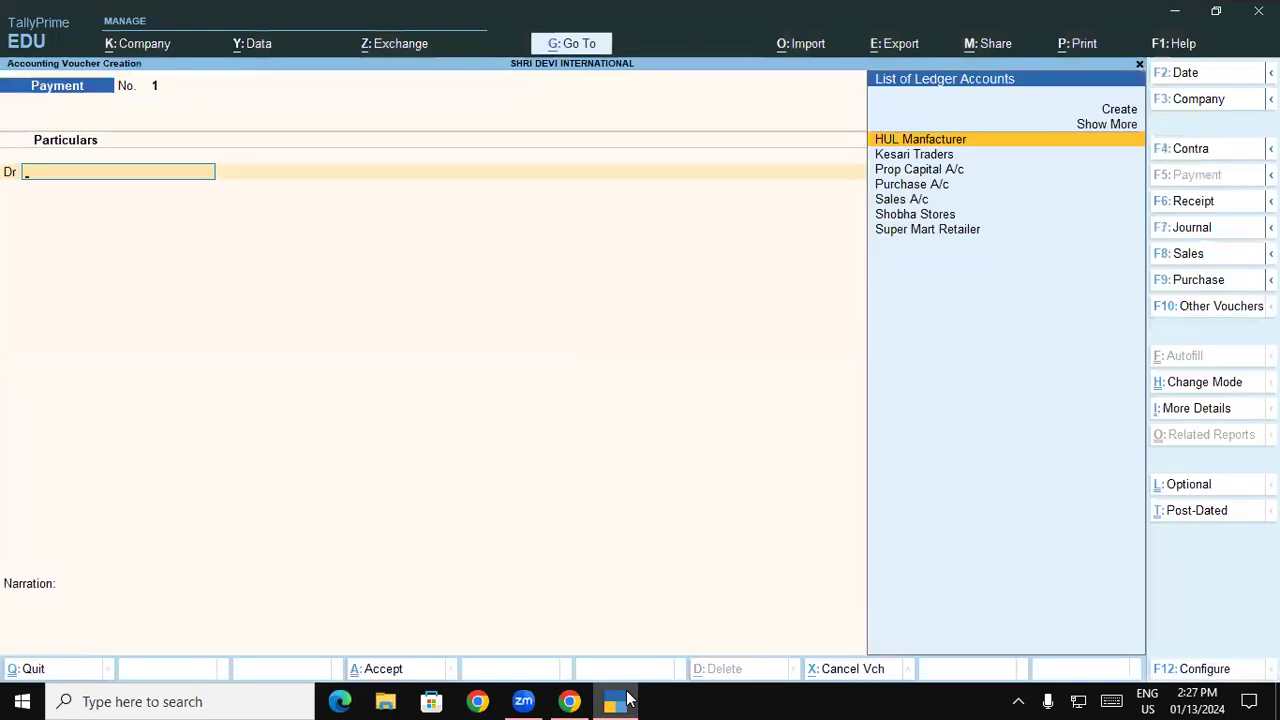
pyautogui.press('F6')
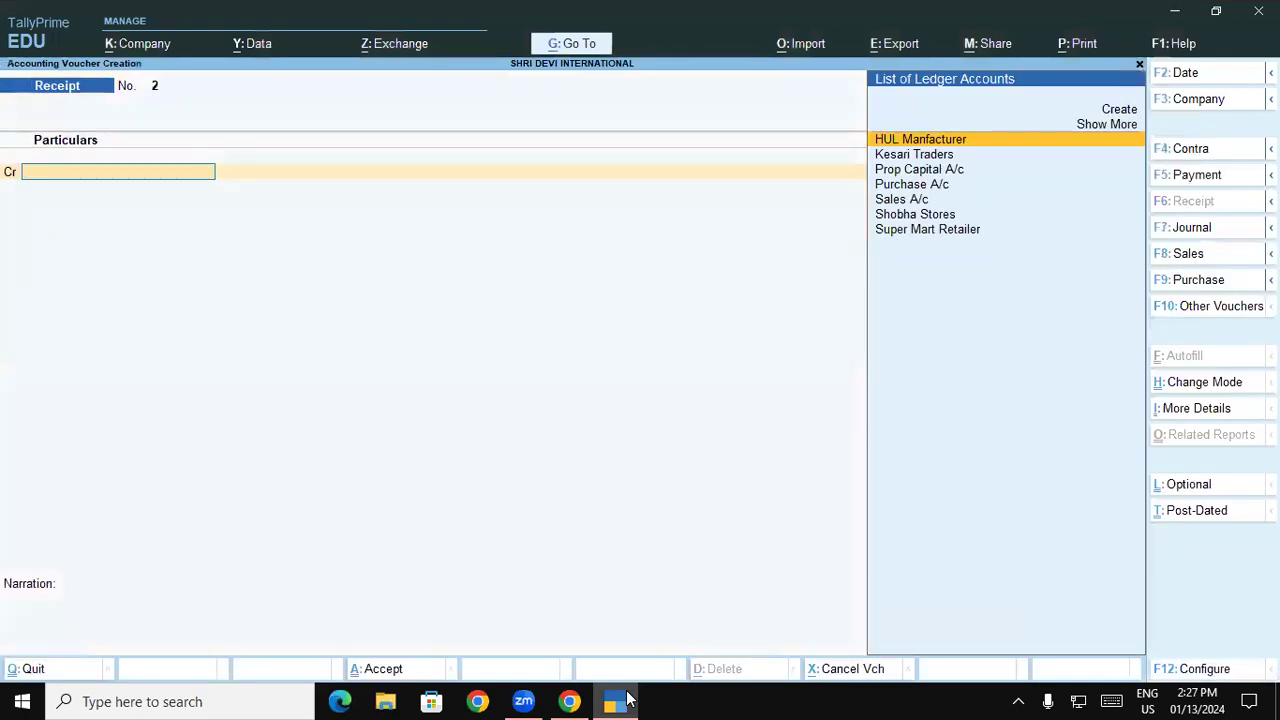
pyautogui.write('Sh')
pyautogui.press('Return')
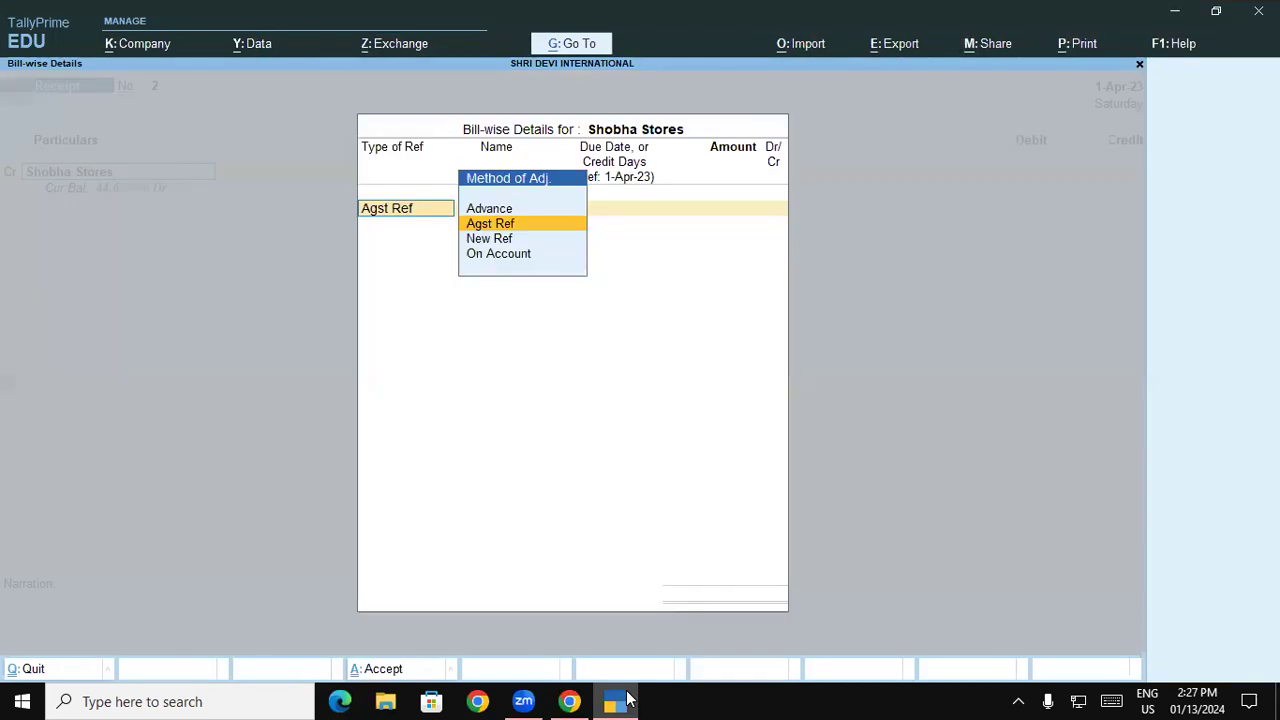
pyautogui.press('Return')
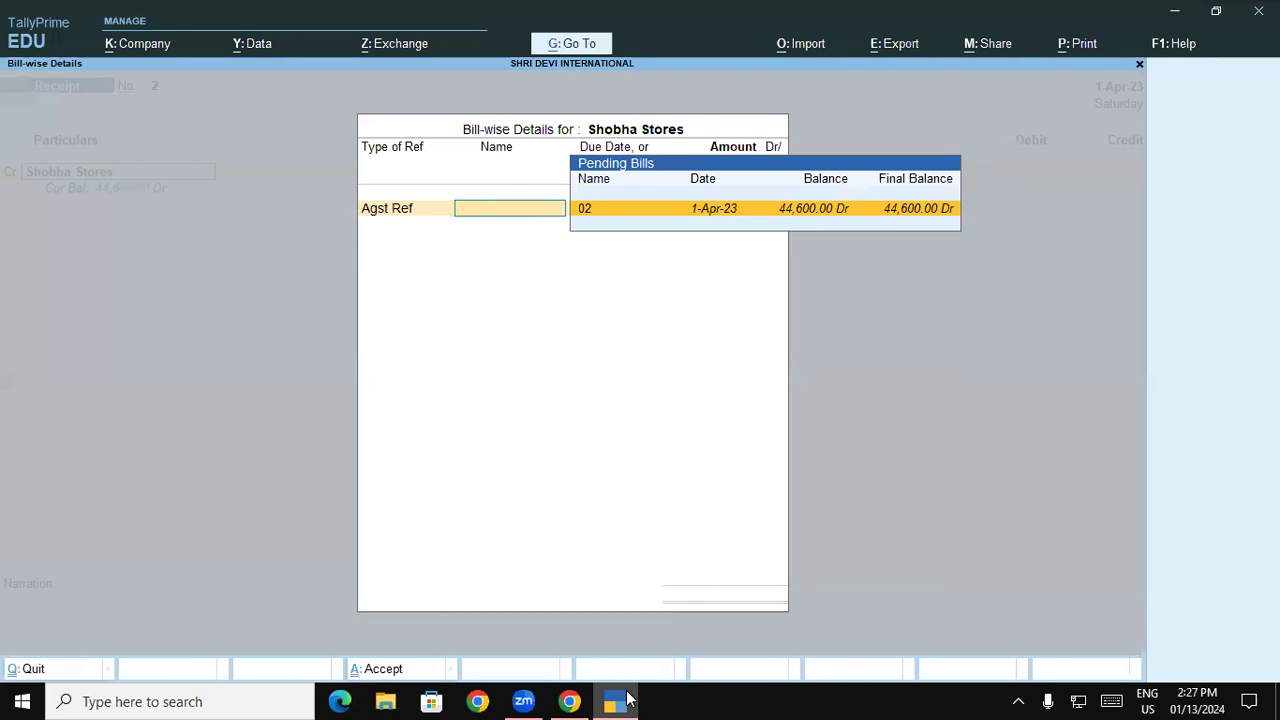
pyautogui.press('Escape')
pyautogui.press('Escape')
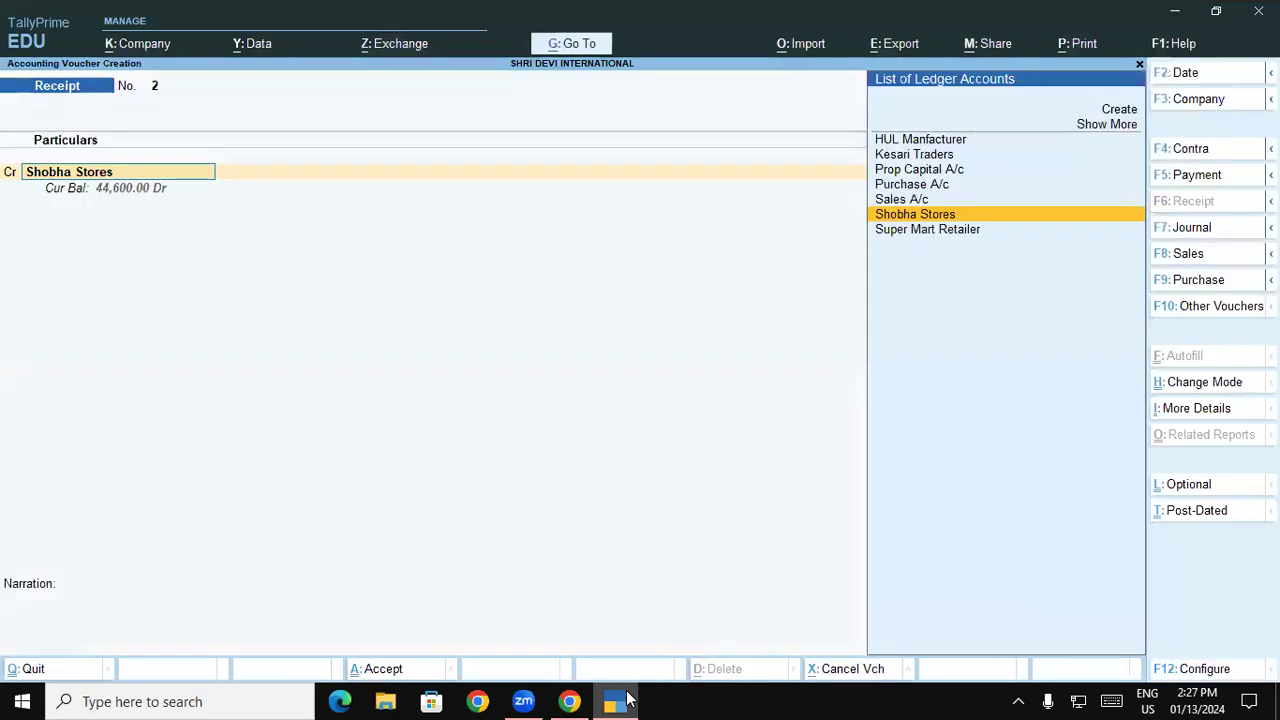
pyautogui.press('Return')
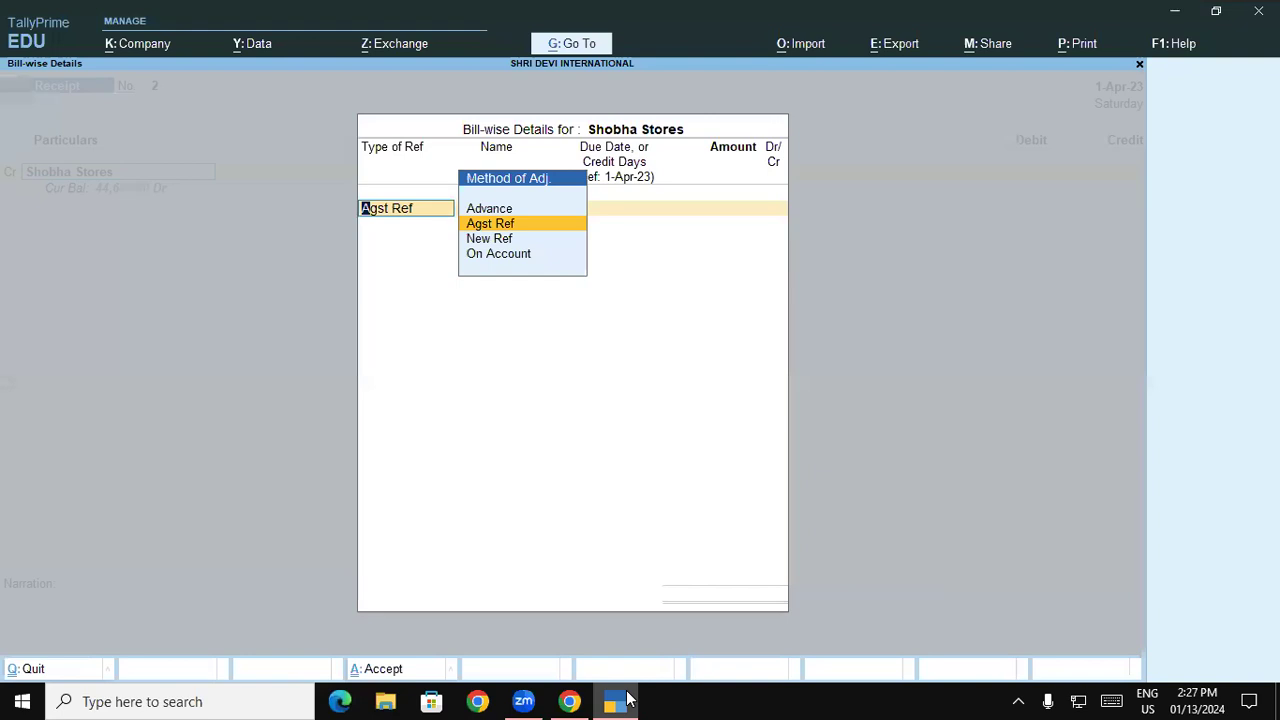
pyautogui.press('Escape')
pyautogui.press('Escape')
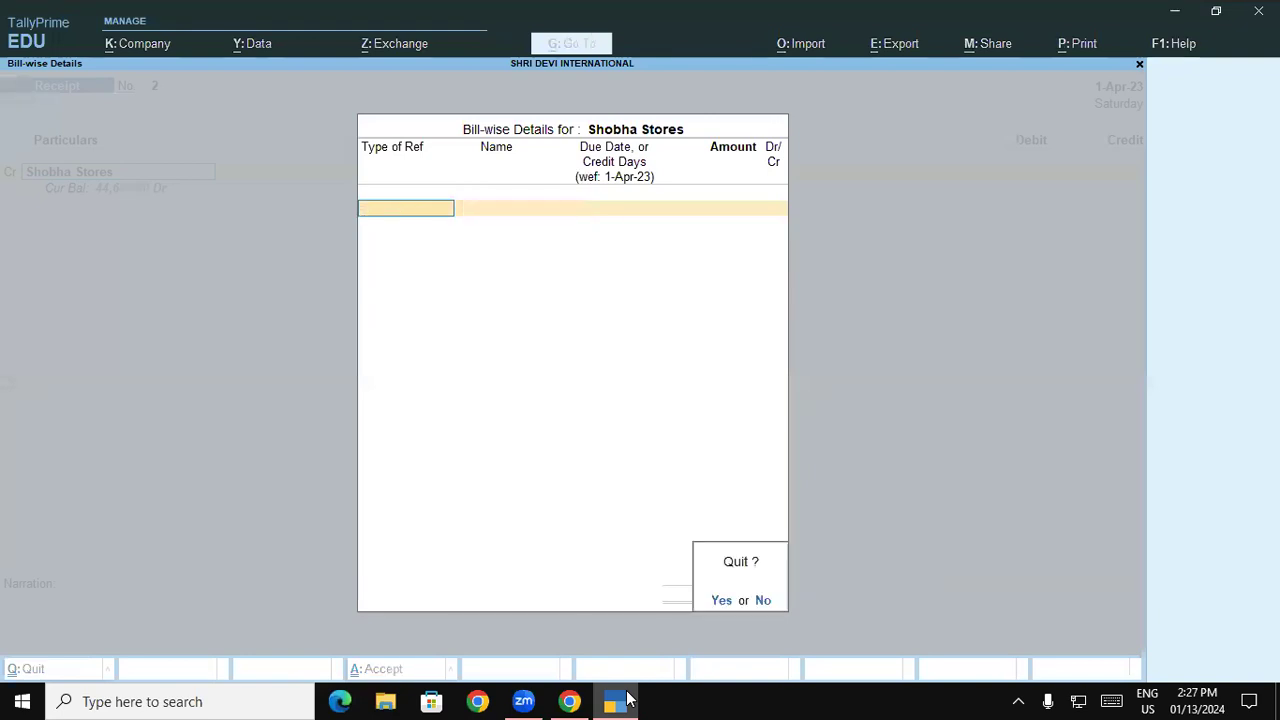
pyautogui.press('y')
# Set "Preallocate bills for Payment/Receipt/Journal Vouchers" to No and try the Shobha Stores credit entry with that setting.
pyautogui.press('F12')
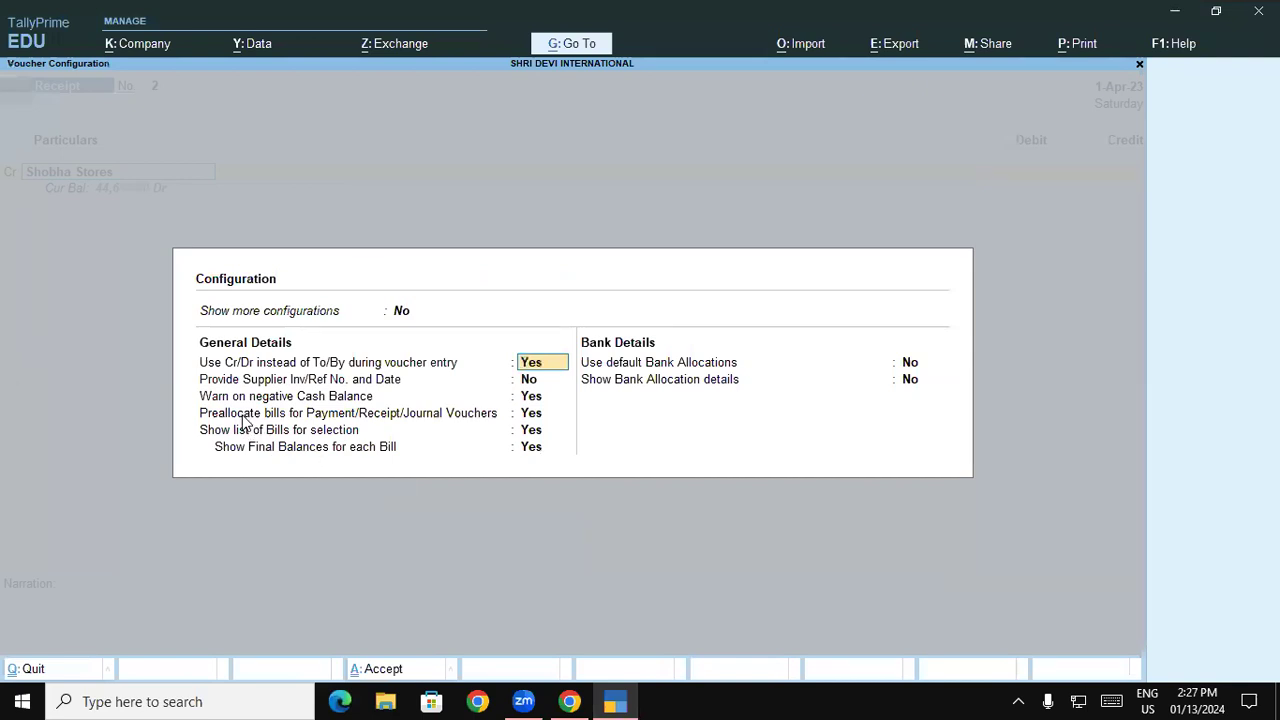
pyautogui.click(547, 410)
pyautogui.write('n')
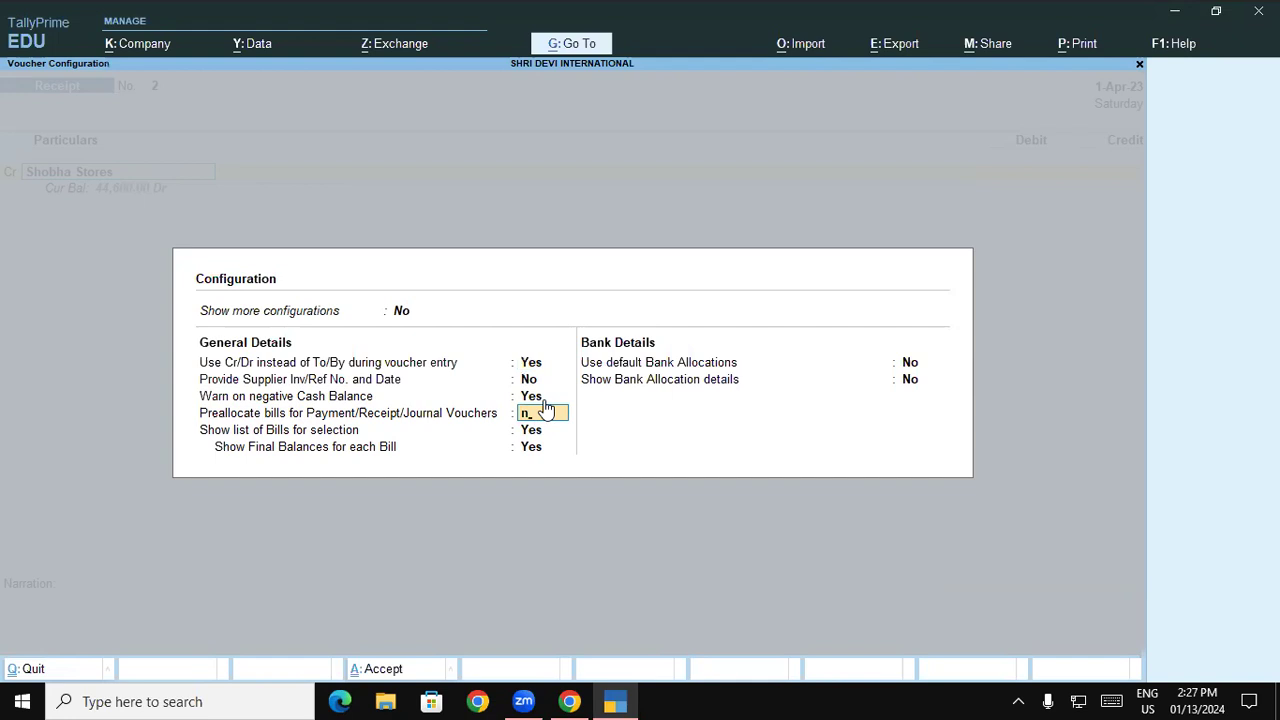
pyautogui.press('Return')
pyautogui.hotkey('ctrl', 'a')
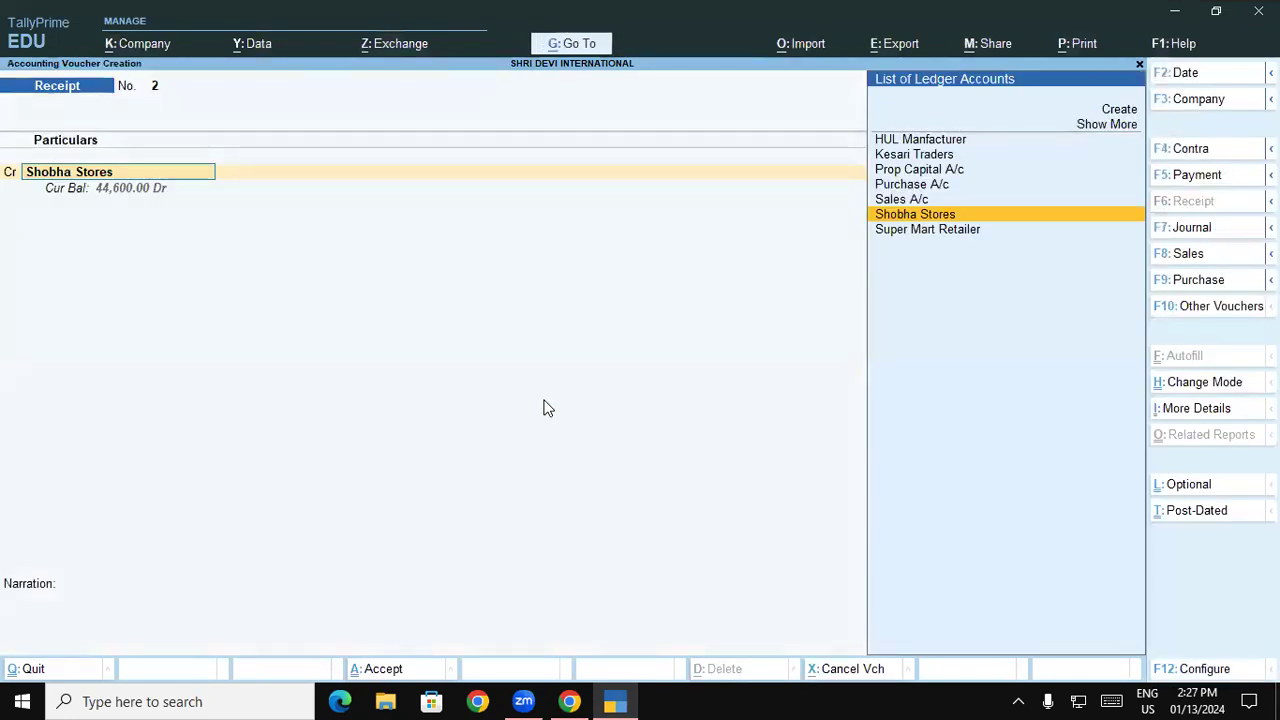
pyautogui.press('Return')
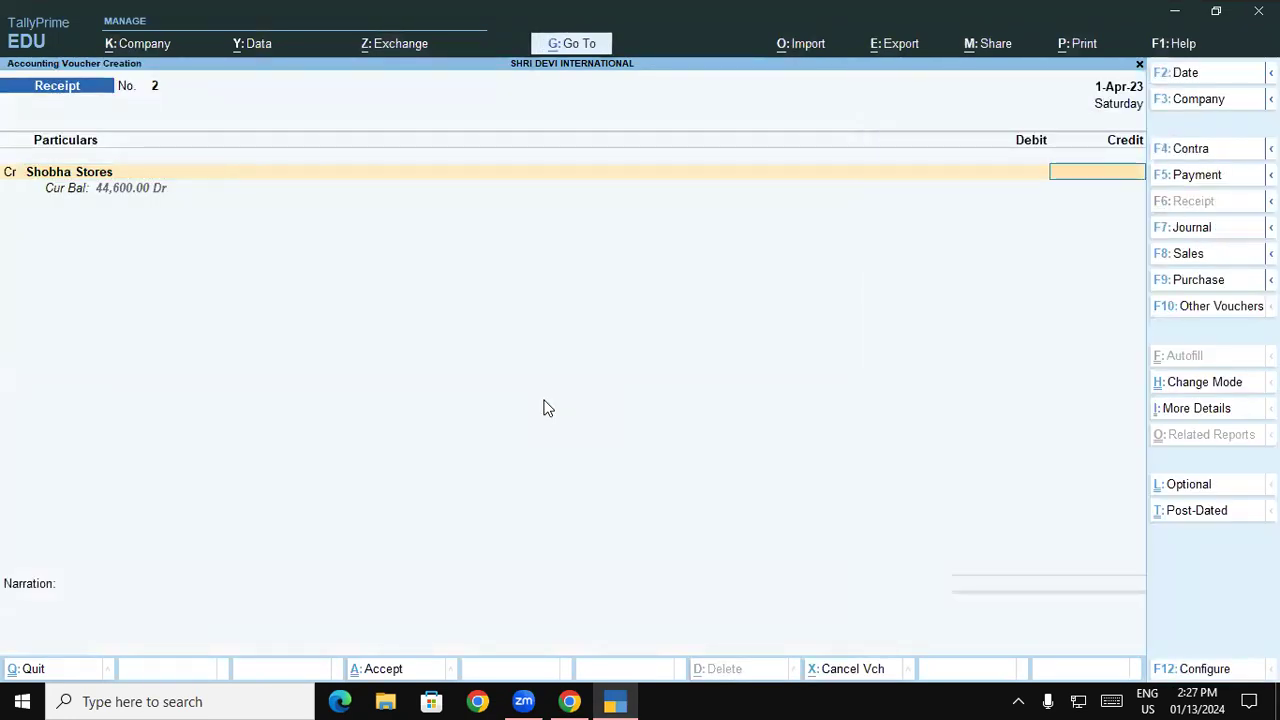
pyautogui.press('BackSpace')
pyautogui.press('Return')
pyautogui.press('BackSpace')
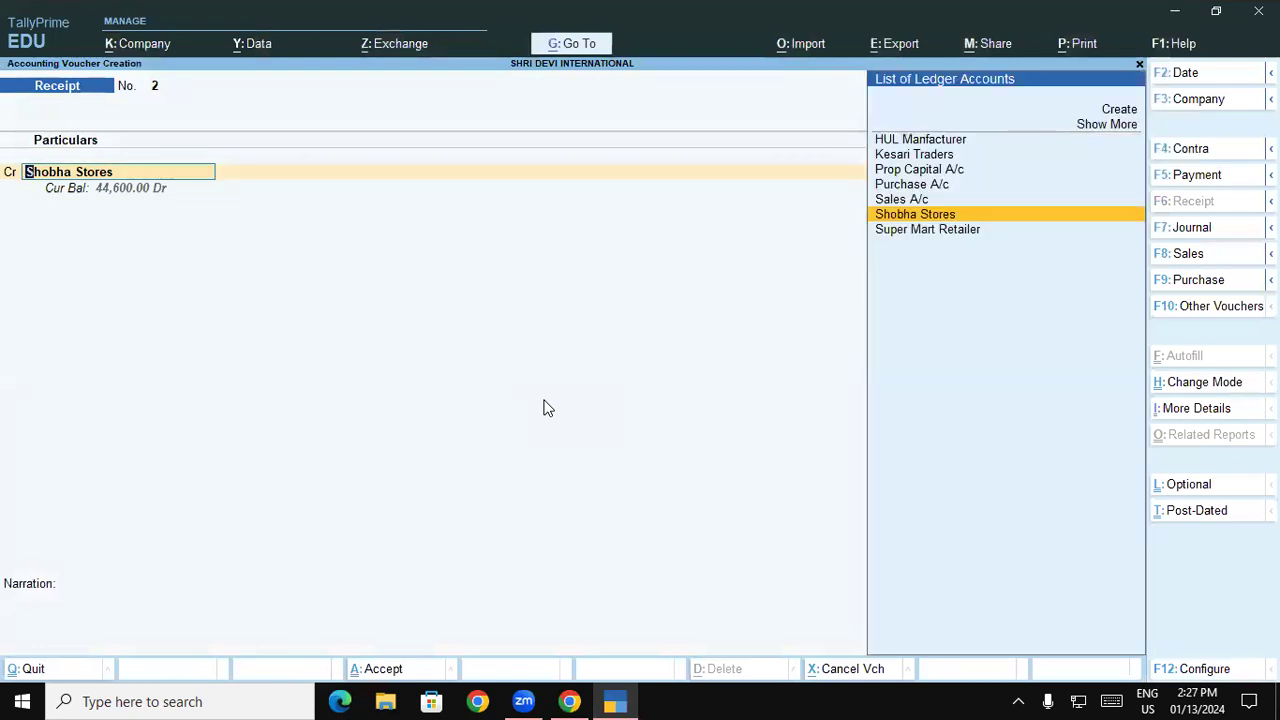
# Set "Preallocate bills for Payment/Receipt/Journal Vouchers" to Yes in the voucher configuration.
pyautogui.press('F12')
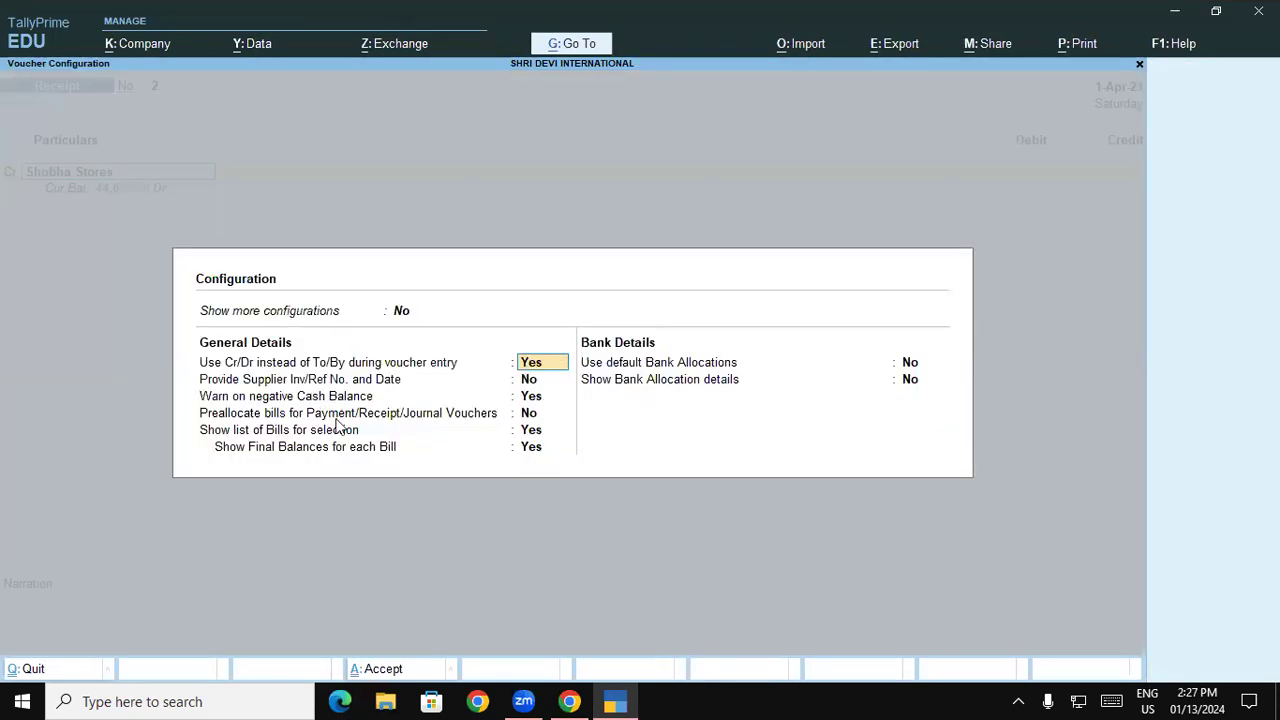
pyautogui.click(527, 416)
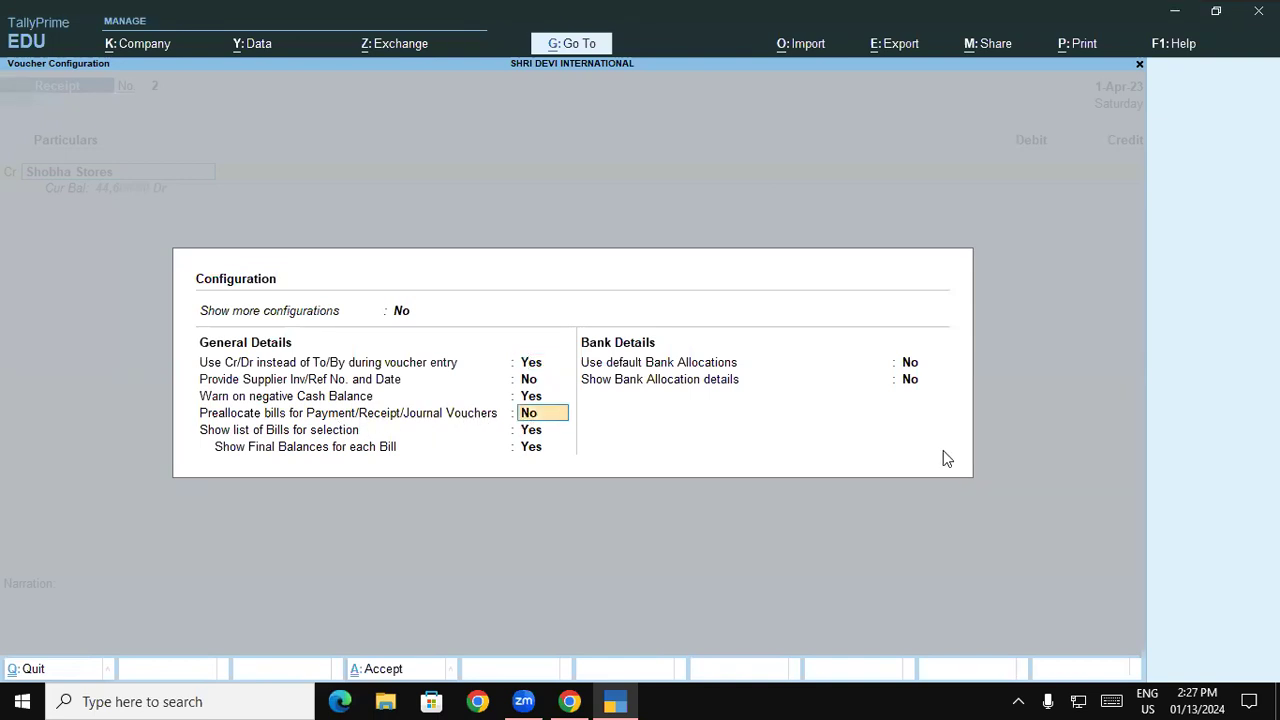
pyautogui.press('y')
pyautogui.hotkey('ctrl', 'a')
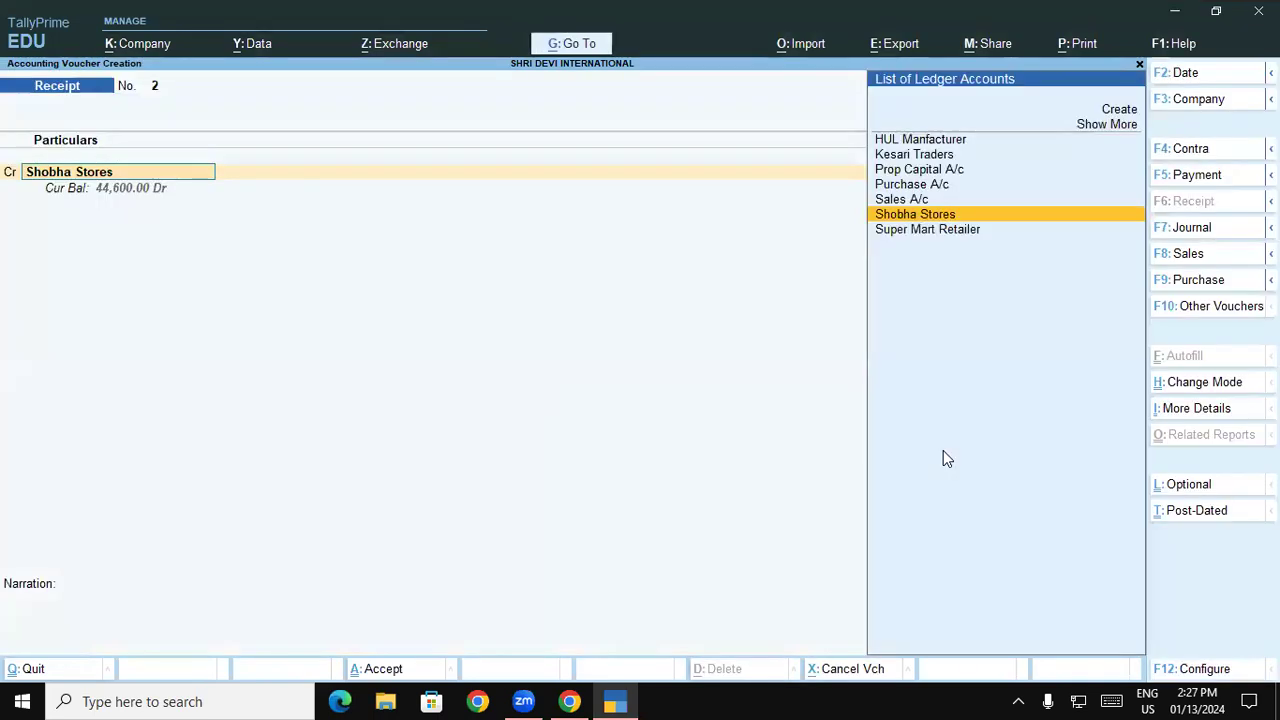
# Allocate the Shobha Stores credit as Agst Ref to pending bill 02 for 44,600.00.
pyautogui.press('Return')
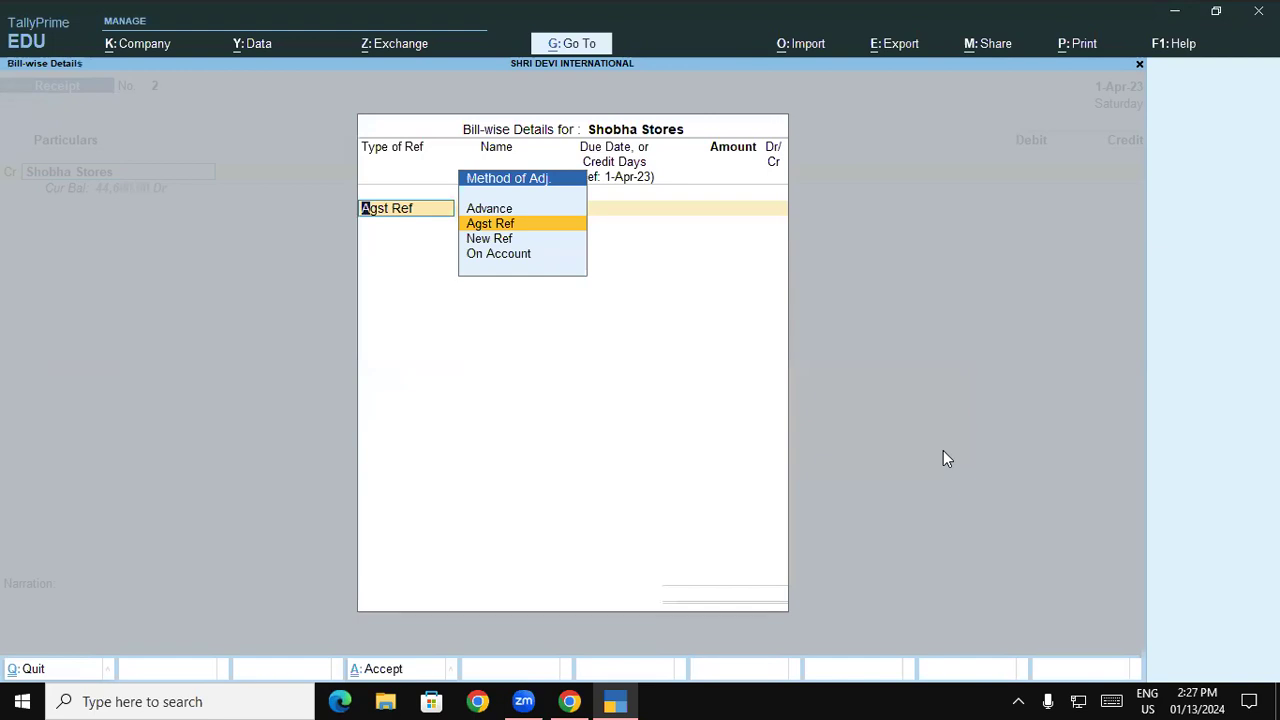
pyautogui.press('Return')
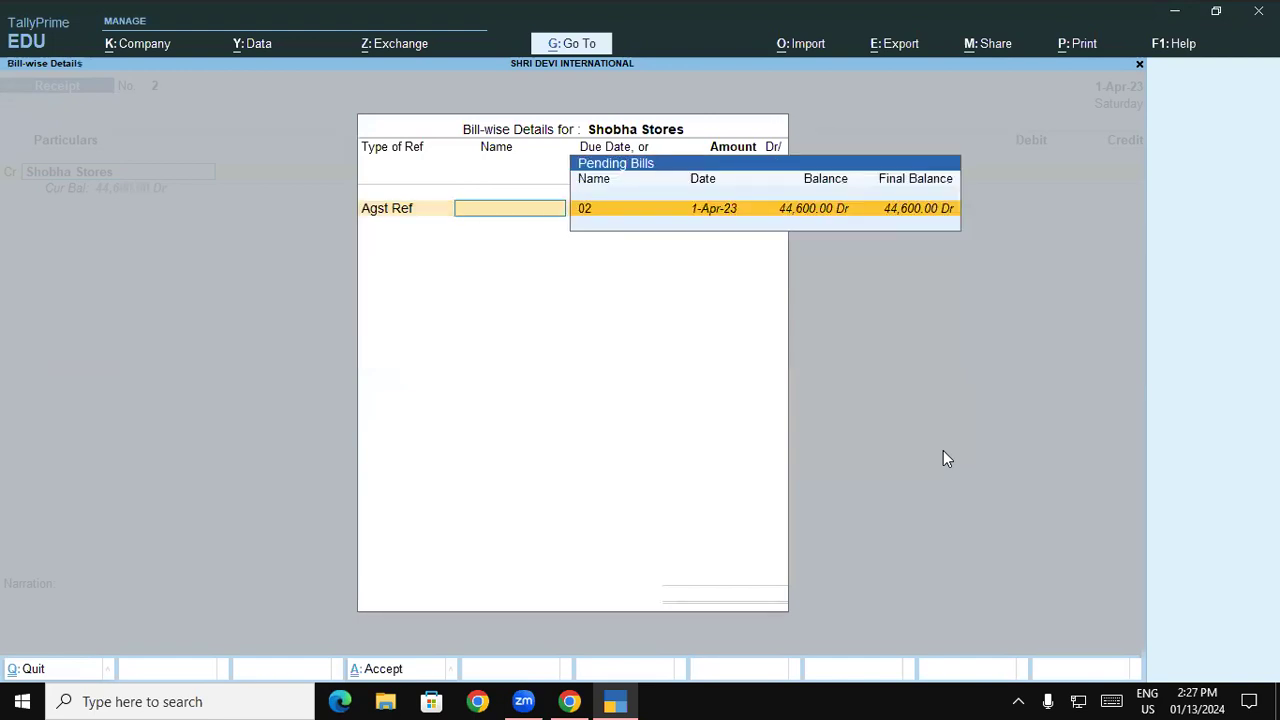
pyautogui.press('Return')
pyautogui.press('Return')
pyautogui.press('Return')
pyautogui.press('Return')
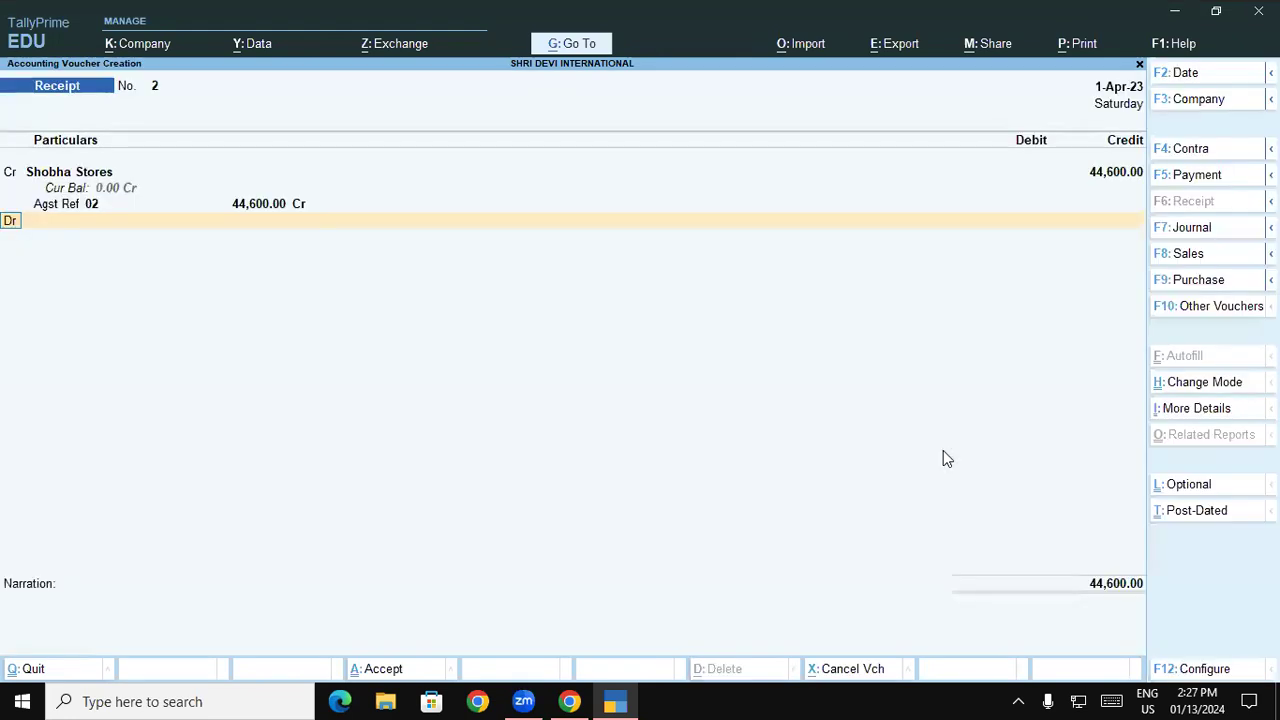
# Debit Cash for the 44,600.00 received and save the receipt voucher.
pyautogui.press('Return')
pyautogui.write('Cas')
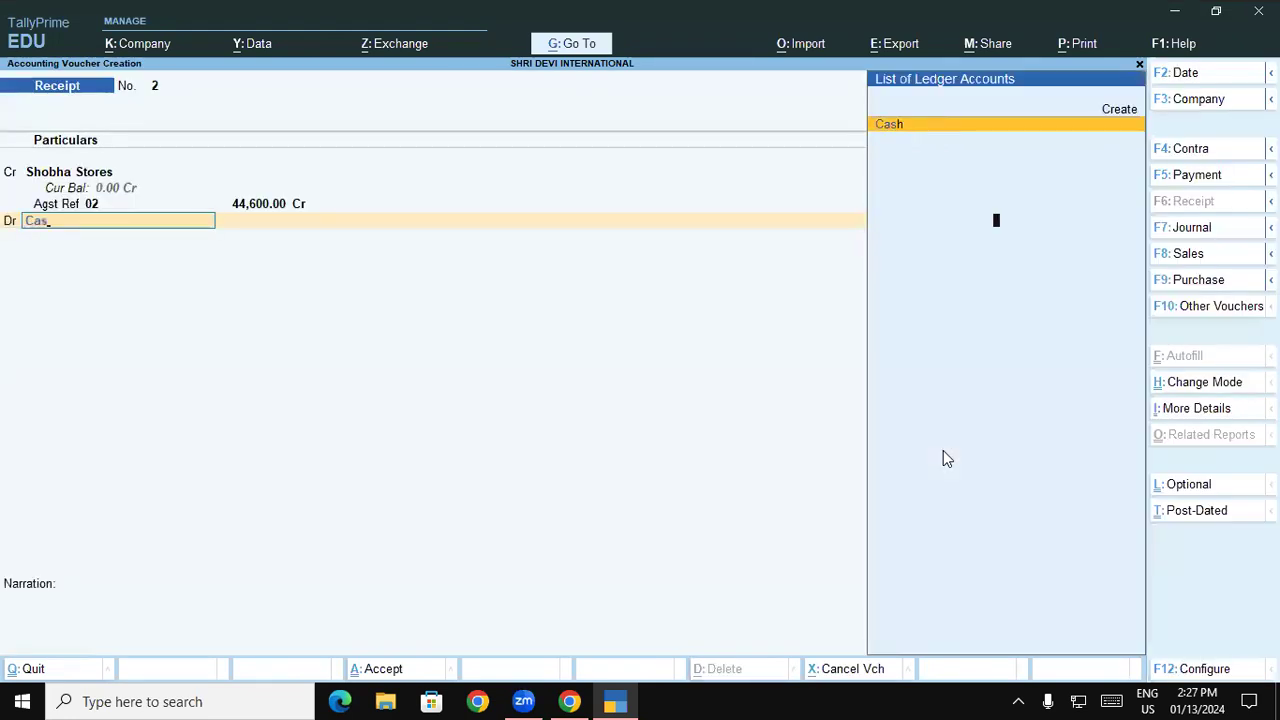
pyautogui.press('Return')
pyautogui.press('Return')
pyautogui.press('Return')
pyautogui.press('Return')
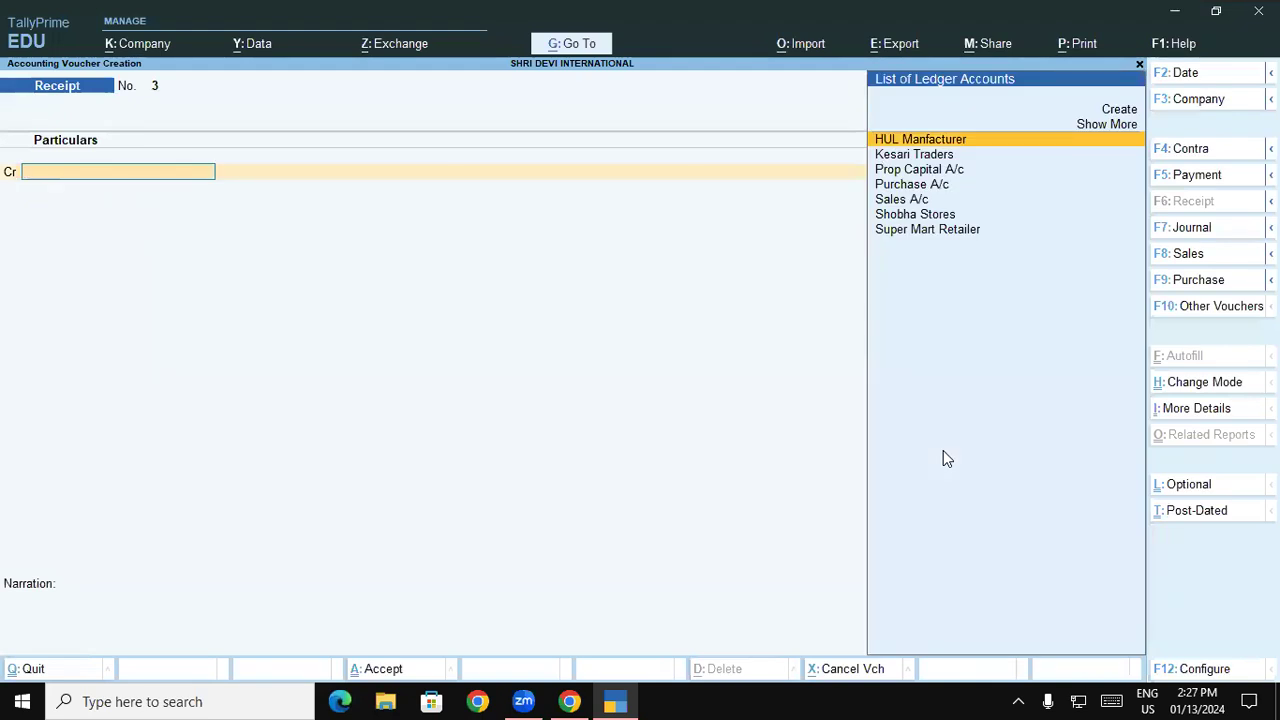
# Read the expired-batch sales exercise in the browser course document, then return to TallyPrime and quit the blank receipt voucher.
pyautogui.click(612, 700)
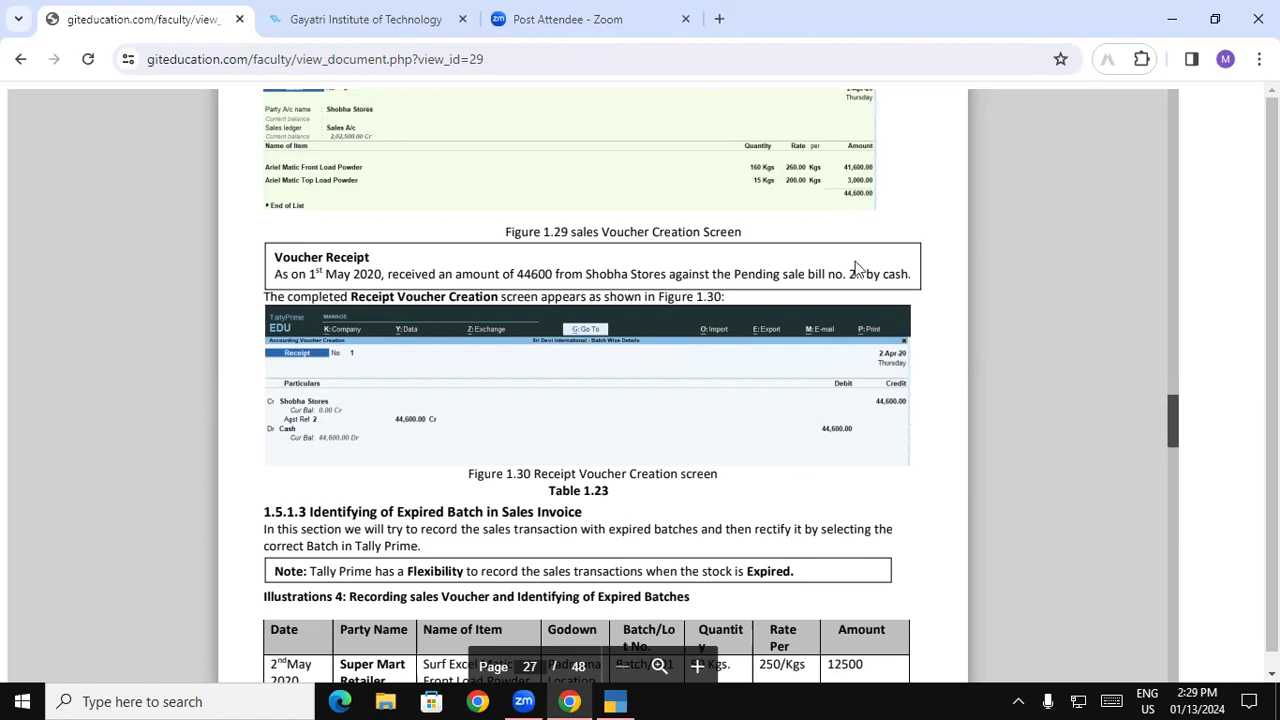
pyautogui.scroll(-3, 1177, 434)
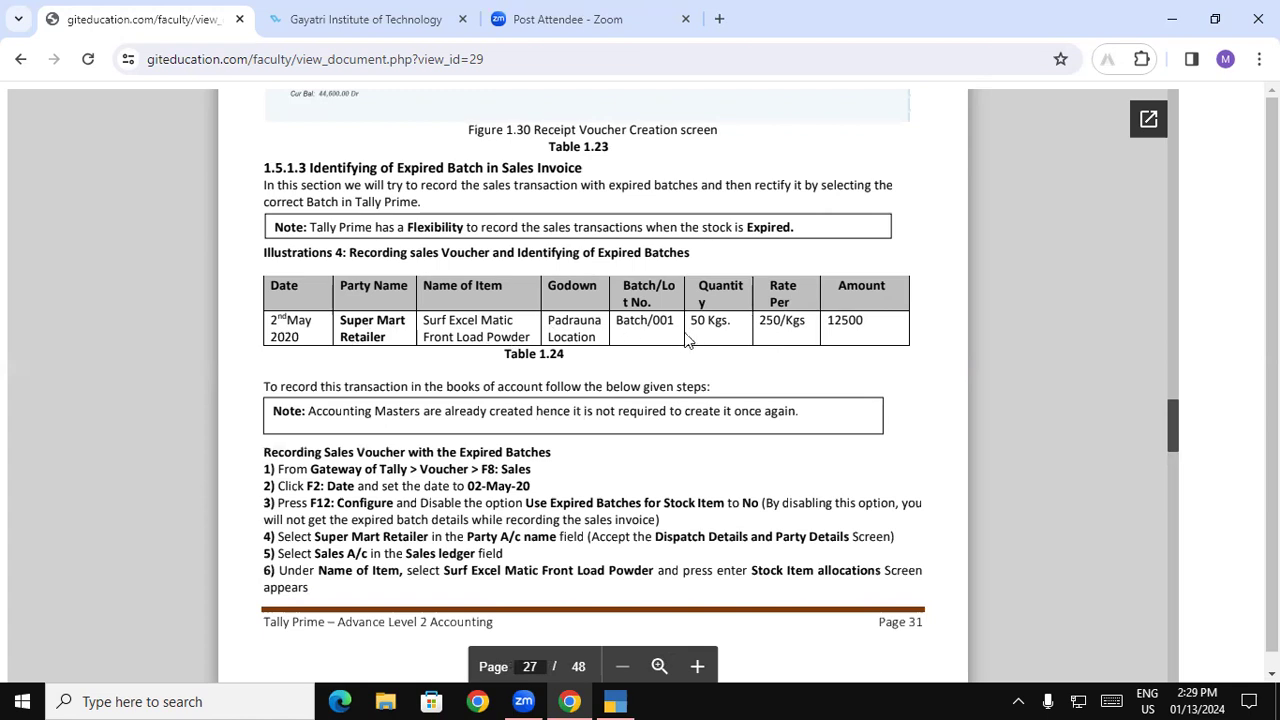
pyautogui.click(628, 701)
pyautogui.press('Escape')
pyautogui.press('y')
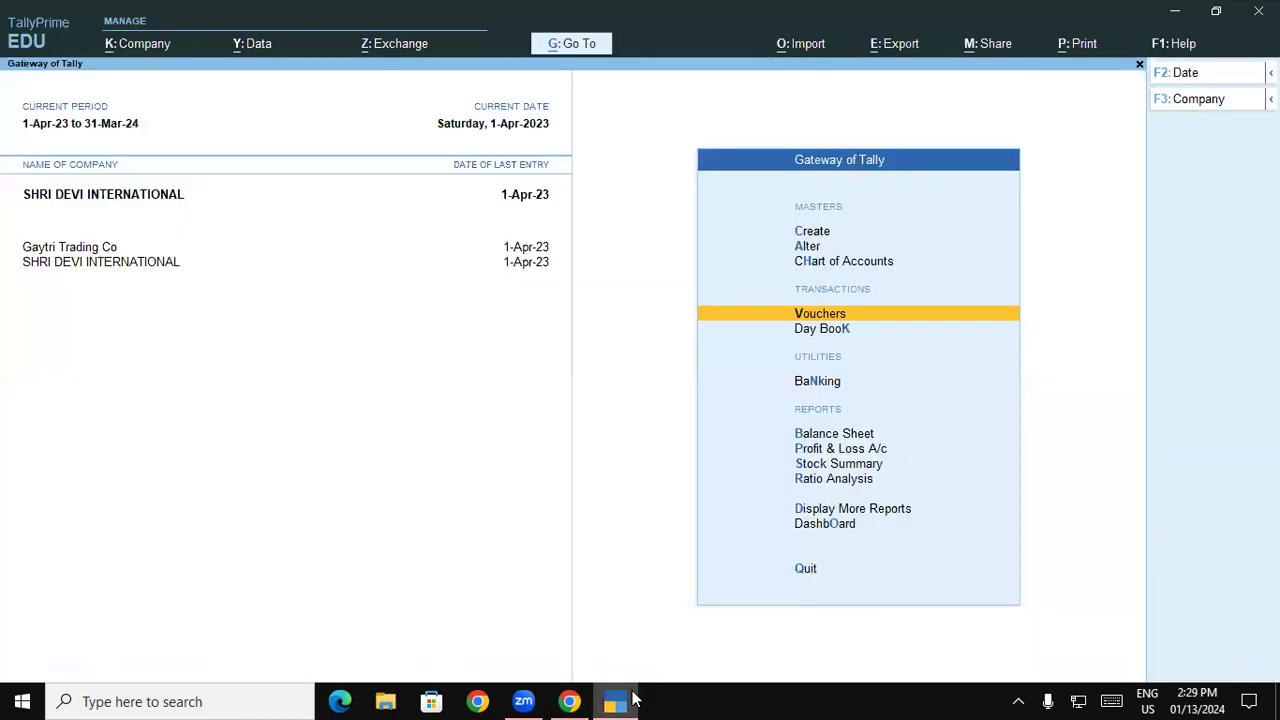
# Open HUL Manfacturer purchase voucher no. 1 for alteration from the Day Book.
pyautogui.press('Down')
pyautogui.press('Return')
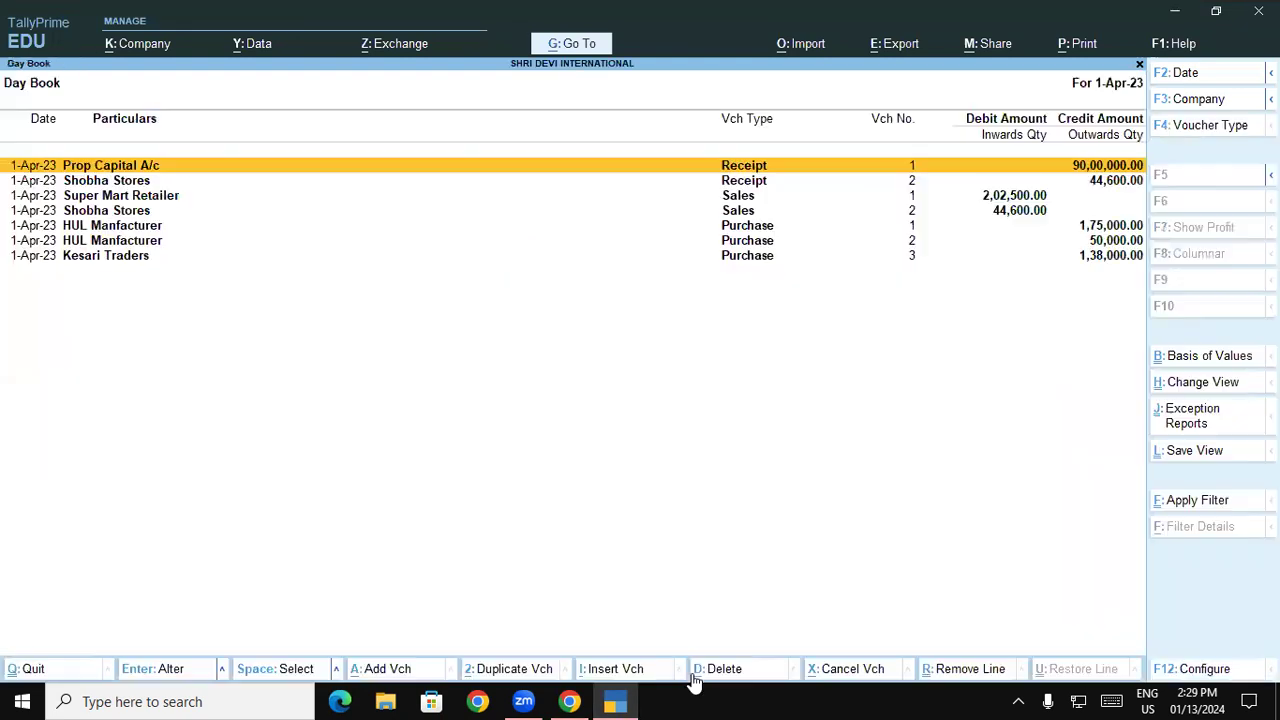
pyautogui.press('Down')
pyautogui.press('Down')
pyautogui.press('Down')
pyautogui.press('Down')
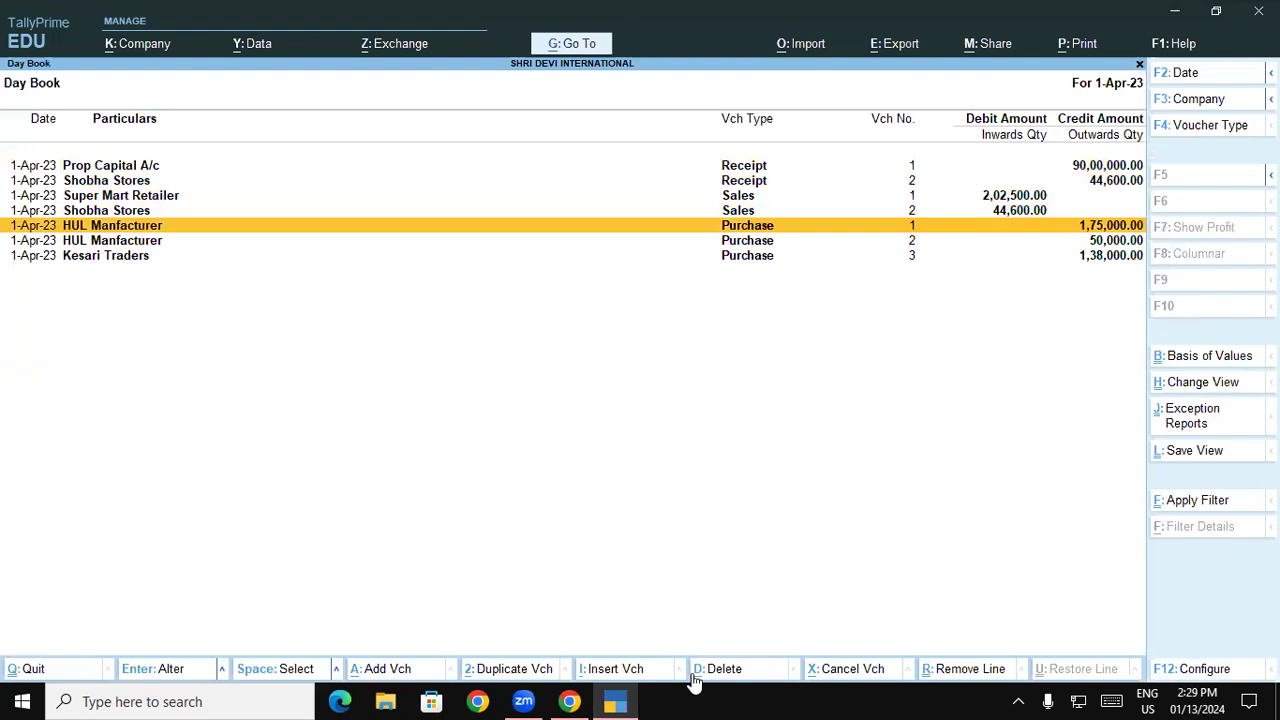
pyautogui.press('Return')
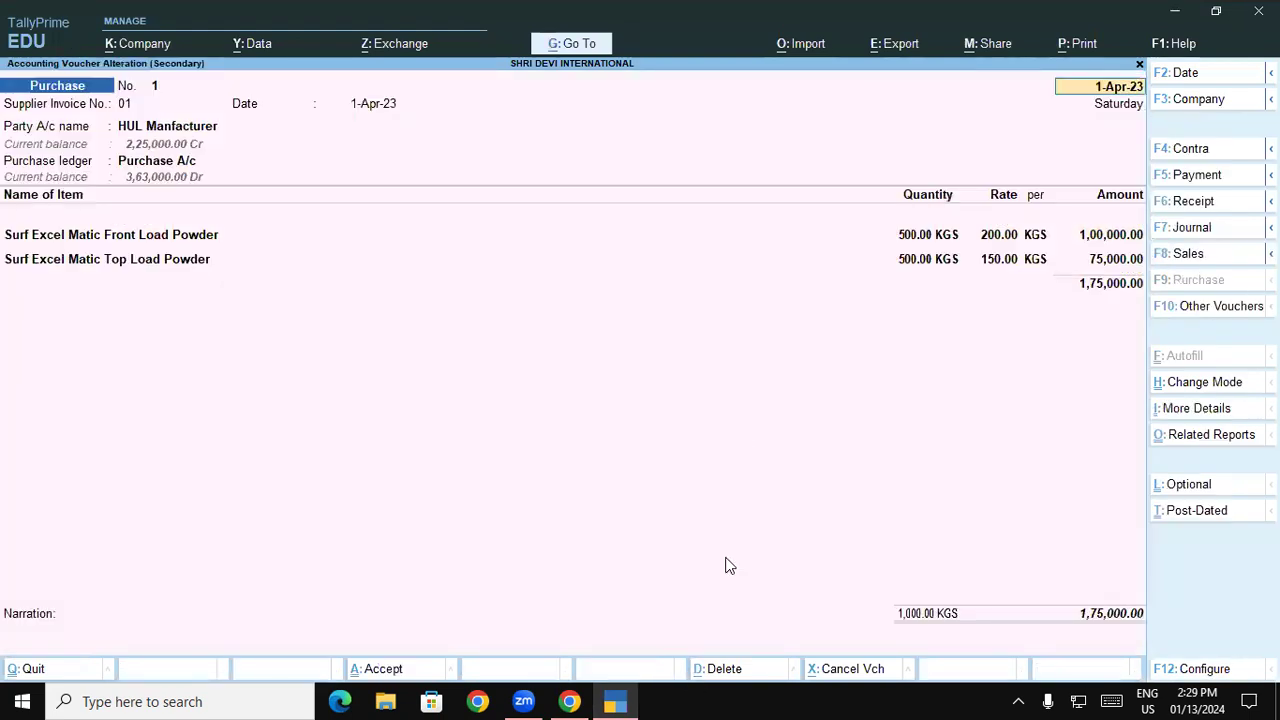
# Set the expiry date of Batch/001 for Surf Excel Matic Front Load Powder to 1-May-23 and accept its allocation.
pyautogui.click(112, 236)
pyautogui.press('Return')
pyautogui.press('Return')
pyautogui.press('Return')
pyautogui.press('Return')
pyautogui.press('Return')
pyautogui.press('Return')
pyautogui.press('Return')
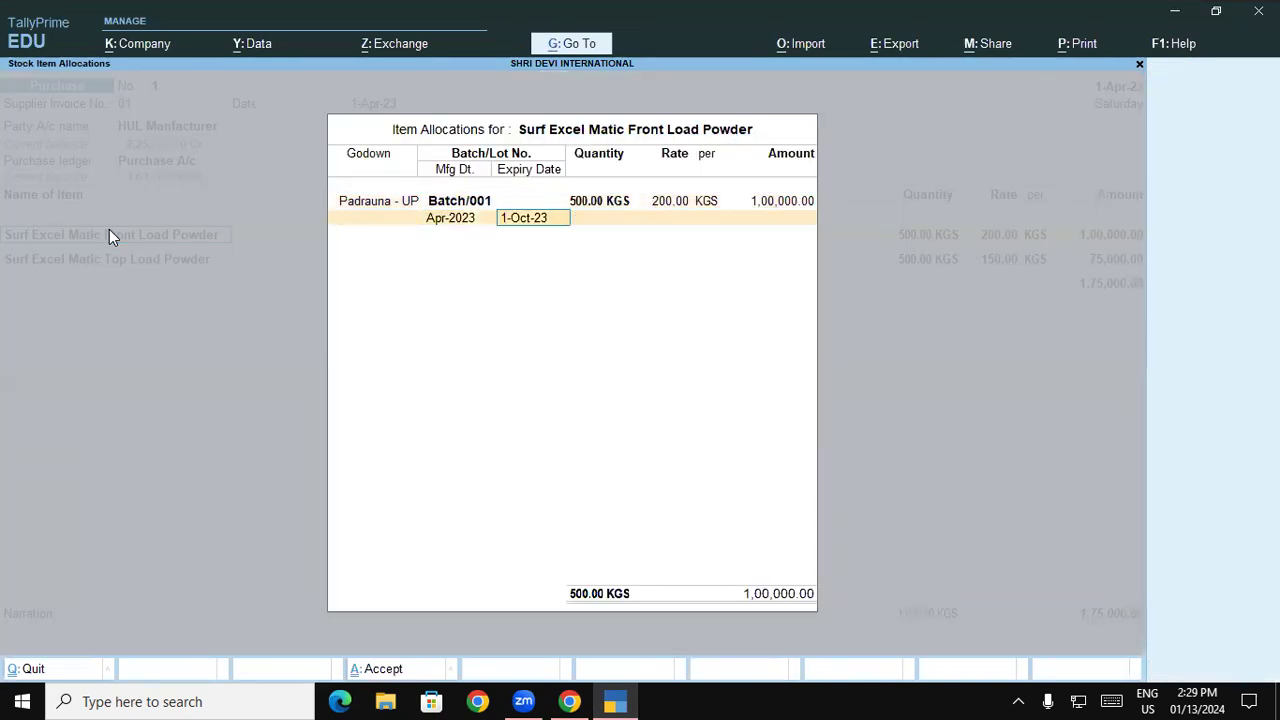
pyautogui.write('1-5')
pyautogui.press('Return')
pyautogui.press('Return')
pyautogui.press('Return')
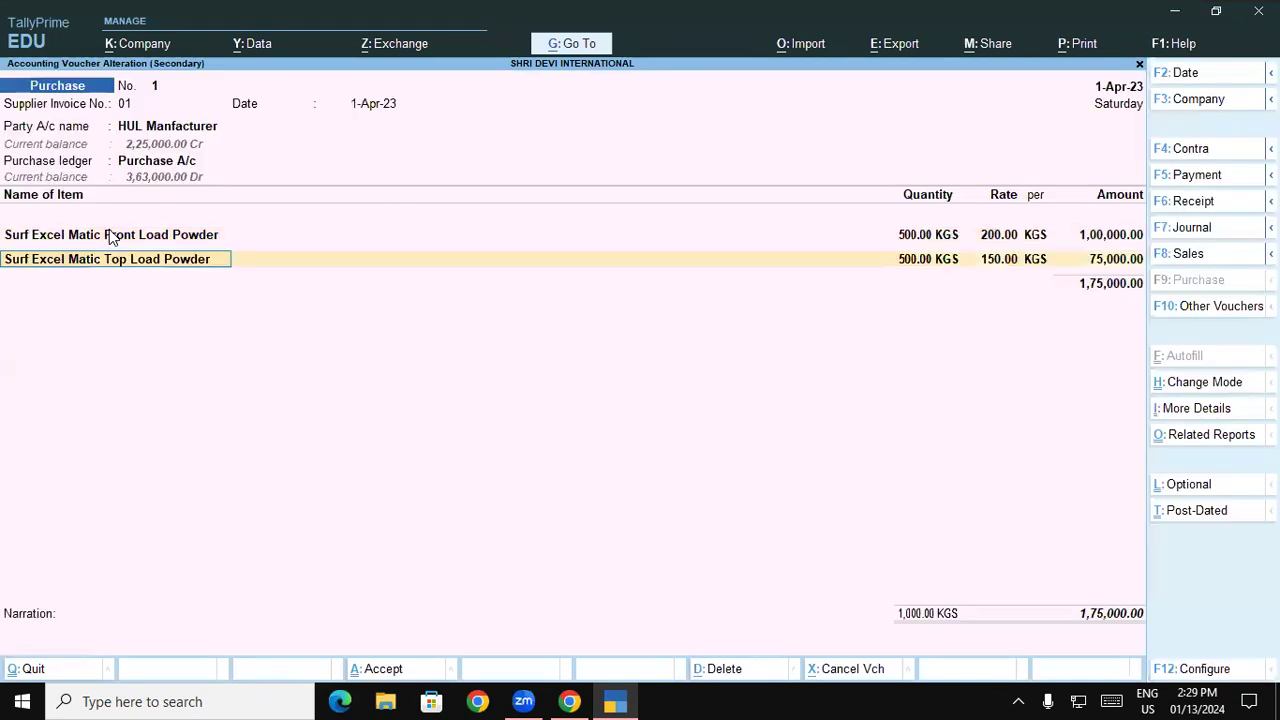
# Keep the Surf Excel Matic Top Load Powder allocation for Batch/002 as entered and save the altered purchase voucher.
pyautogui.press('Return')
pyautogui.press('Return')
pyautogui.press('Return')
pyautogui.press('Return')
pyautogui.press('Return')
pyautogui.press('Return')
pyautogui.press('Return')
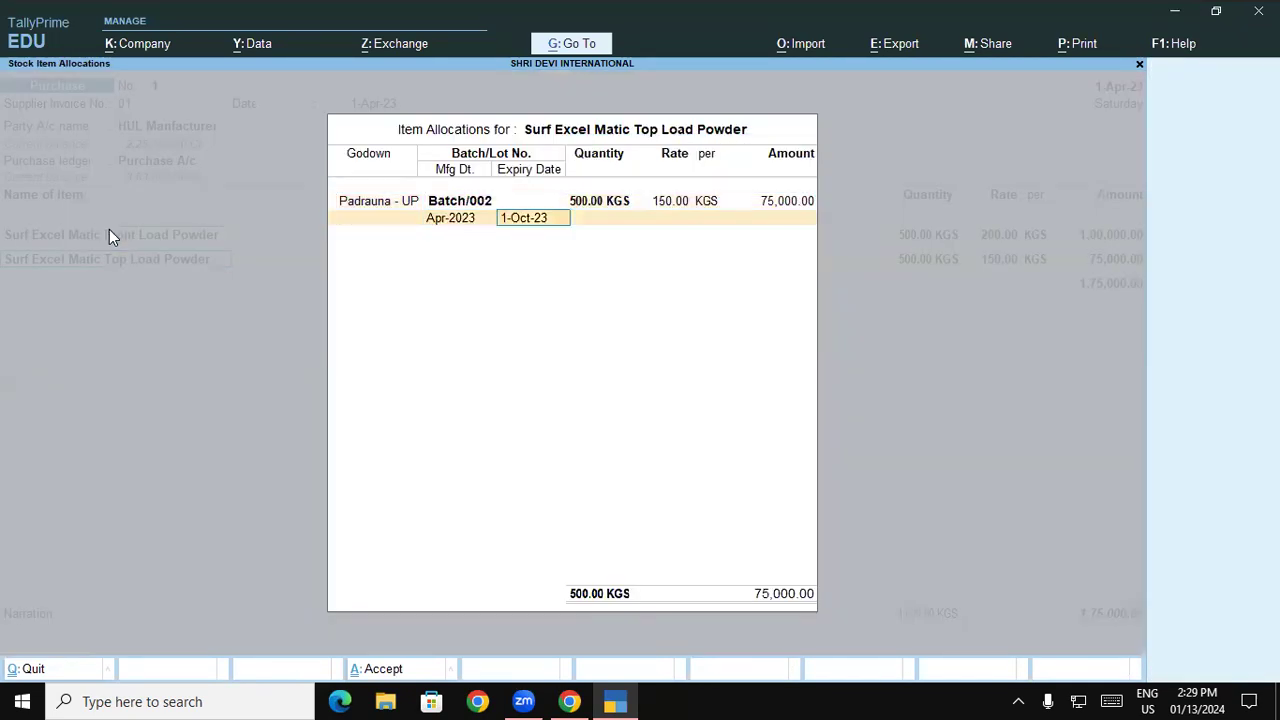
pyautogui.press('Return')
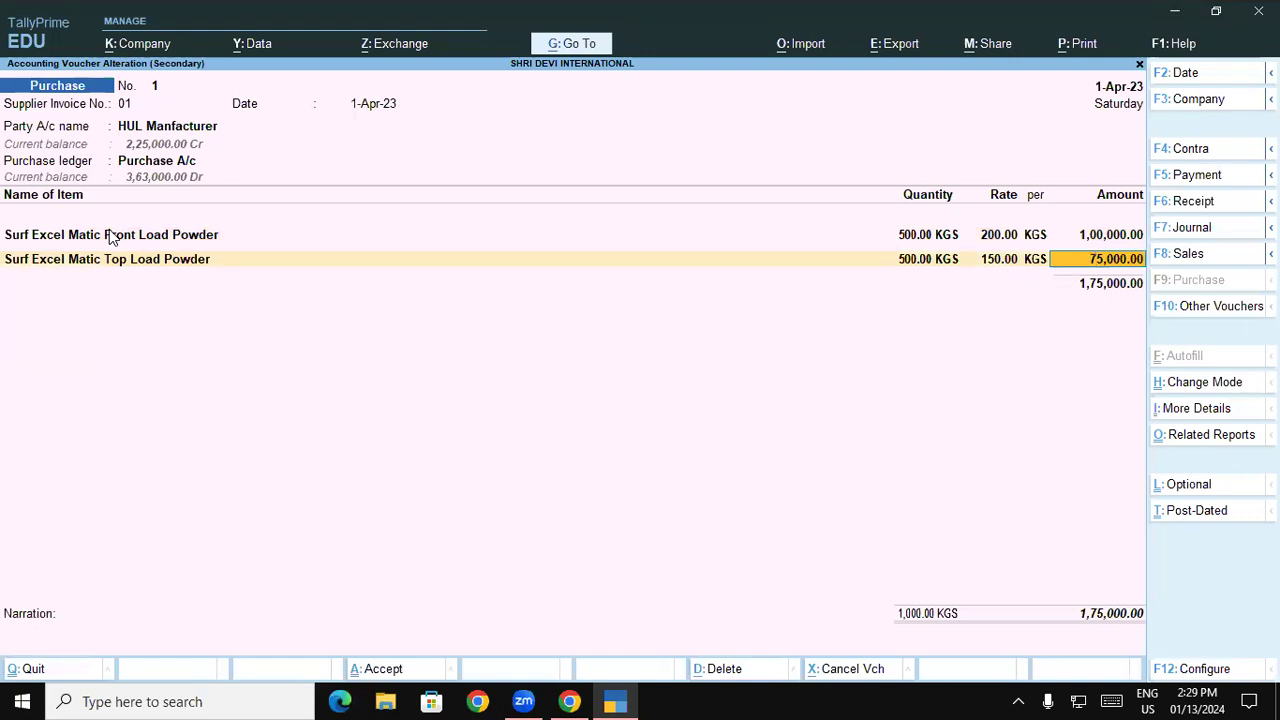
pyautogui.press('Return')
pyautogui.press('Return')
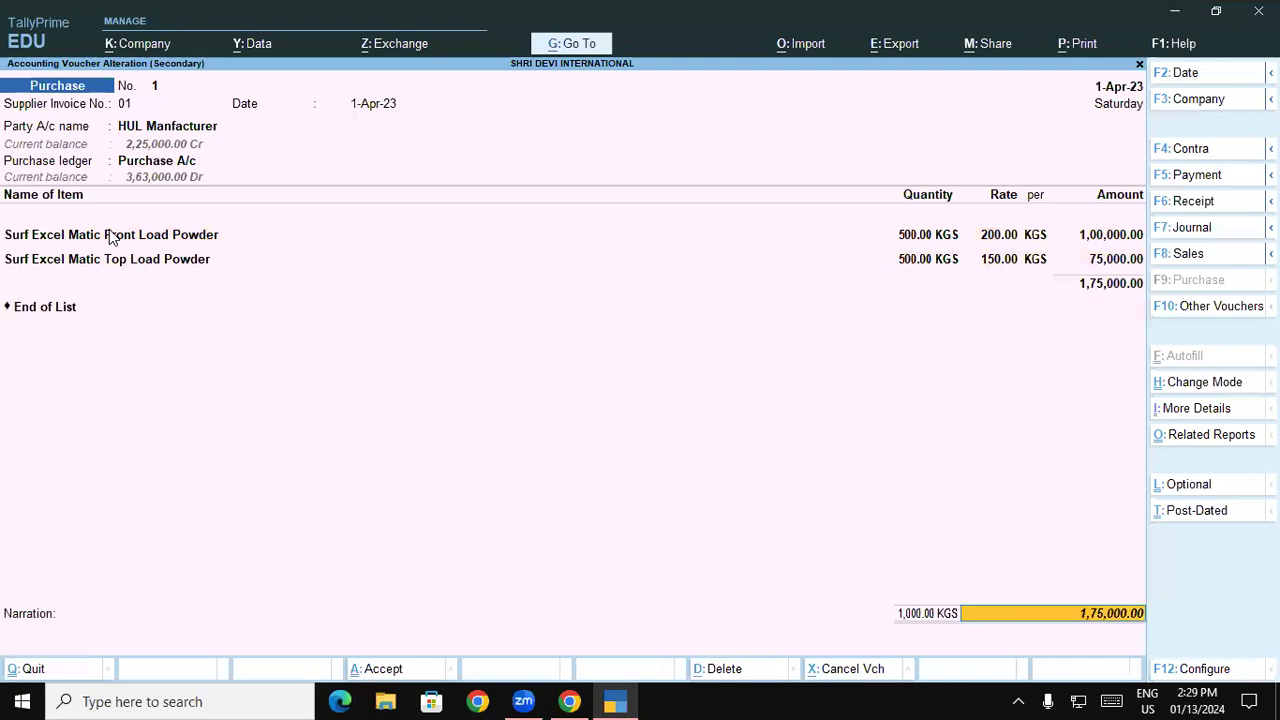
pyautogui.press('Return')
pyautogui.press('Return')
pyautogui.press('Return')
pyautogui.press('Return')
pyautogui.press('Return')
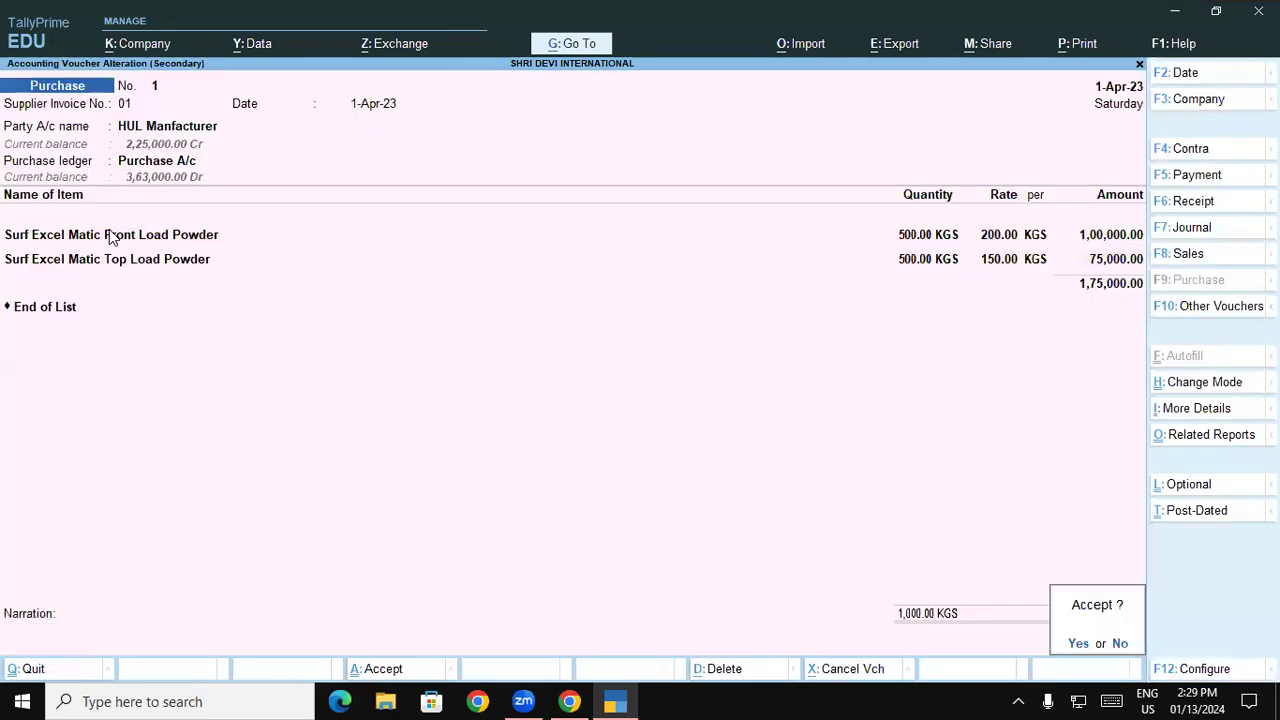
pyautogui.press('Return')
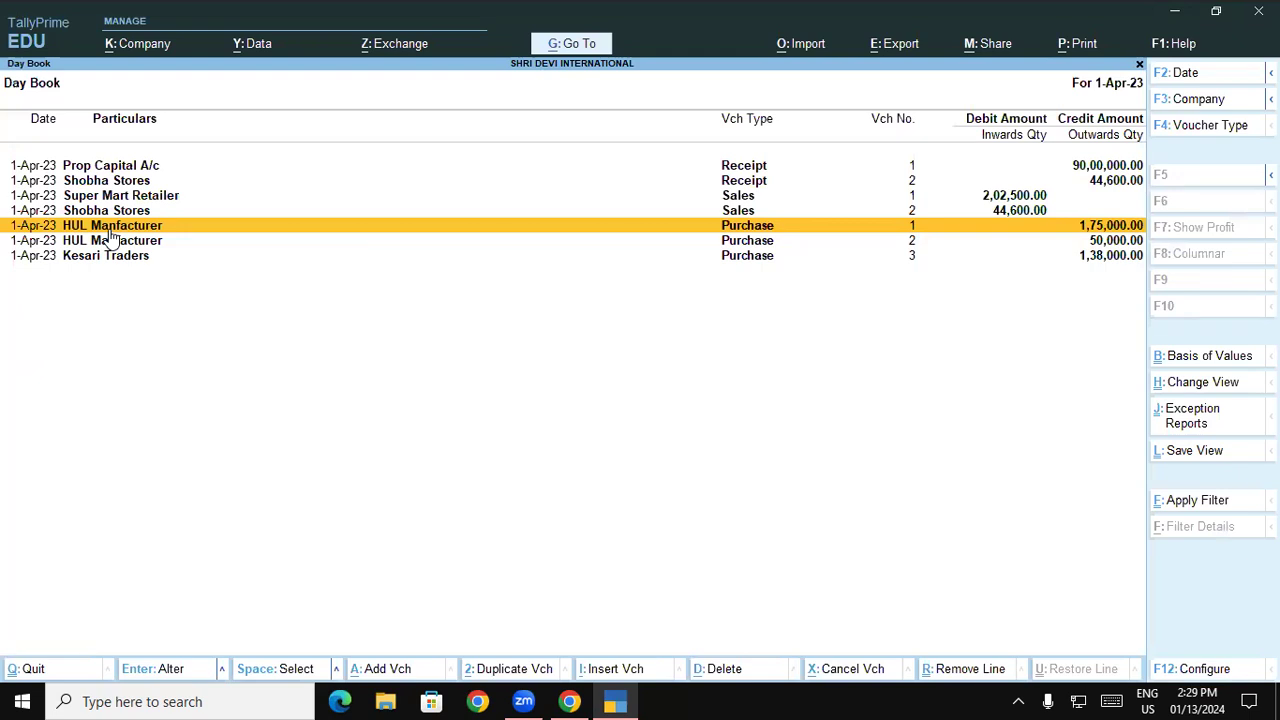
# Inspect the active batches for Surf Excel Matic Front Load Powder in purchase voucher no. 2, then leave without saving.
pyautogui.press('Down')
pyautogui.press('Return')
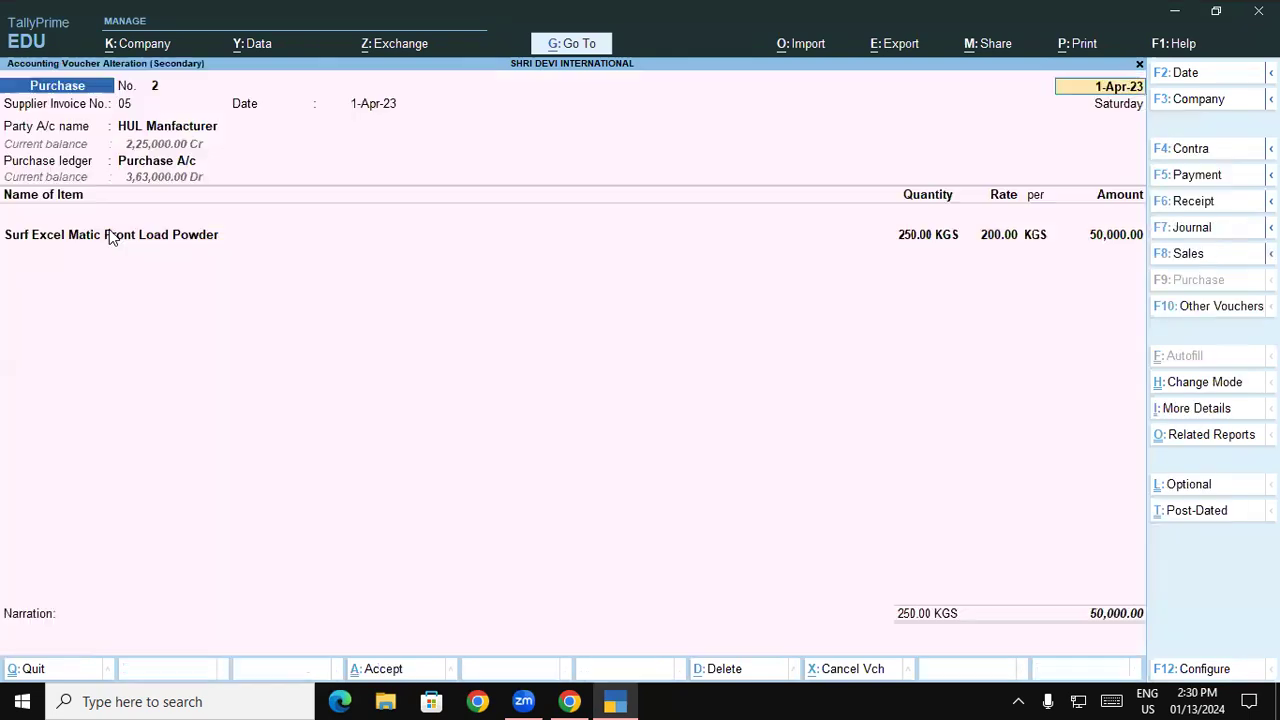
pyautogui.click(118, 236)
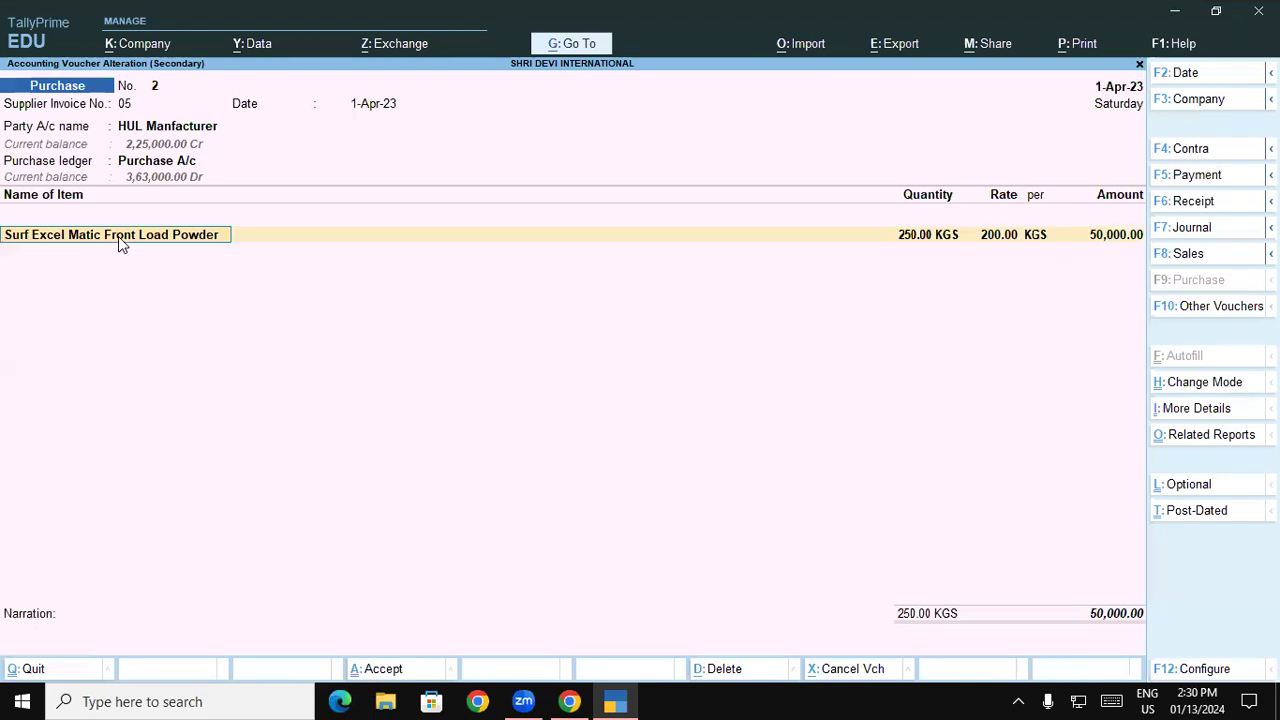
pyautogui.press('Return')
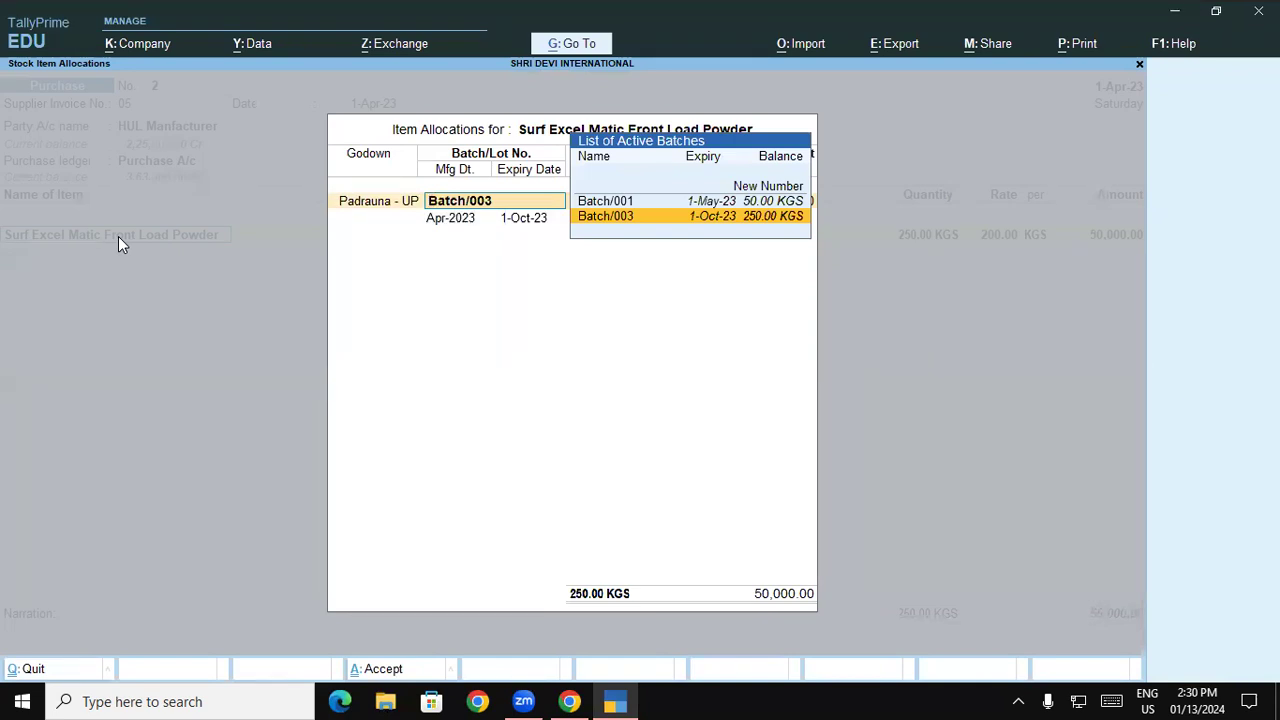
pyautogui.press('BackSpace')
pyautogui.press('Escape')
pyautogui.press('BackSpace')
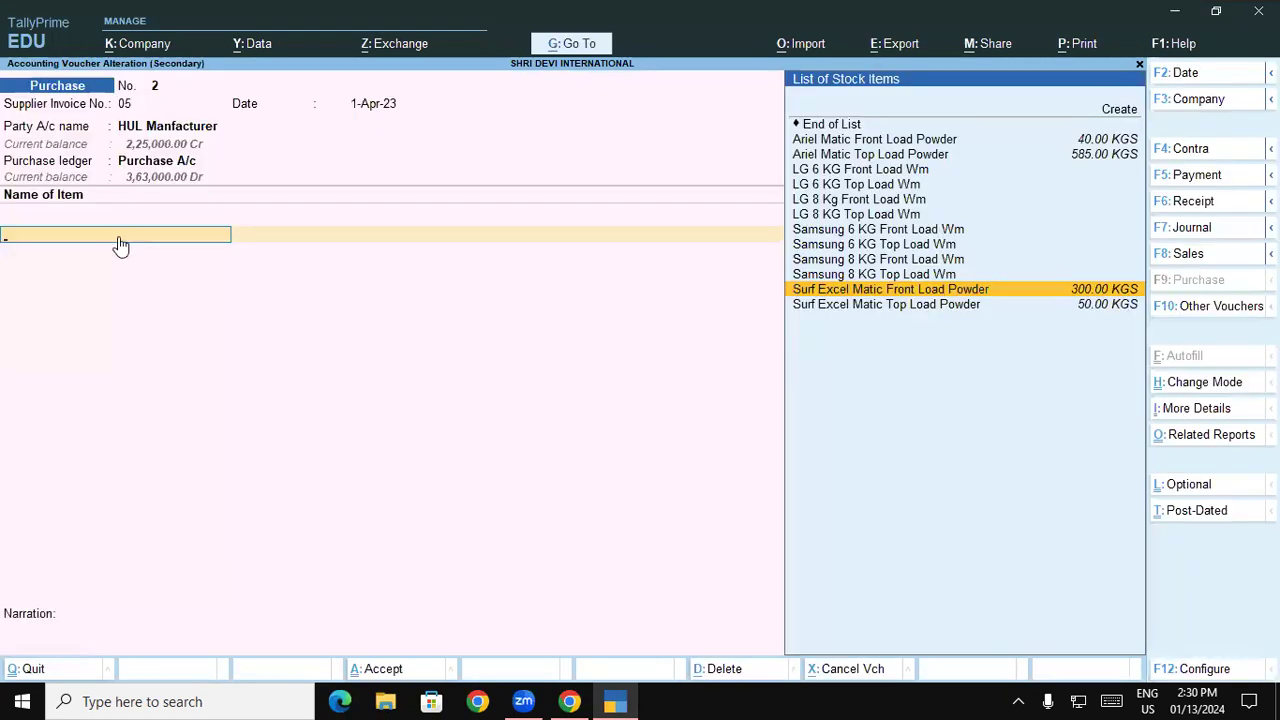
pyautogui.press('Escape')
pyautogui.press('Up')
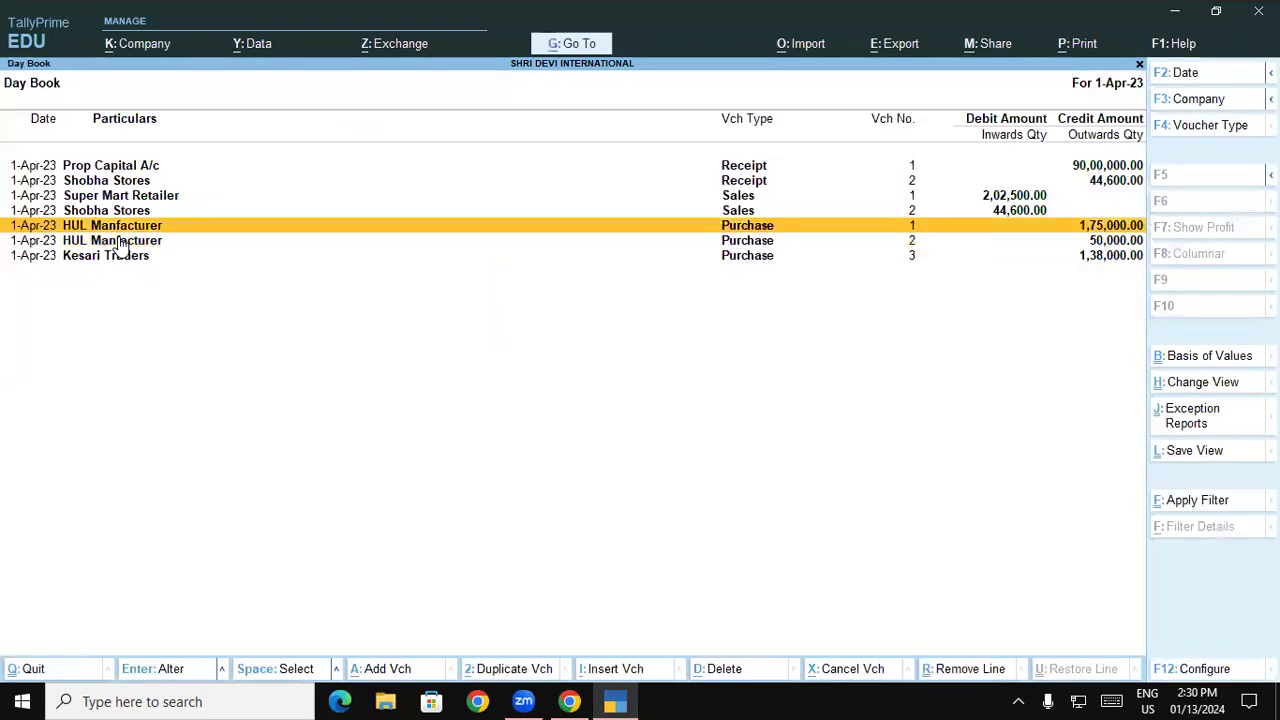
# Reopen purchase voucher no. 1, check the Batch/001 expiry date for Surf Excel Matic Front Load Powder, and accept the voucher.
pyautogui.press('Return')
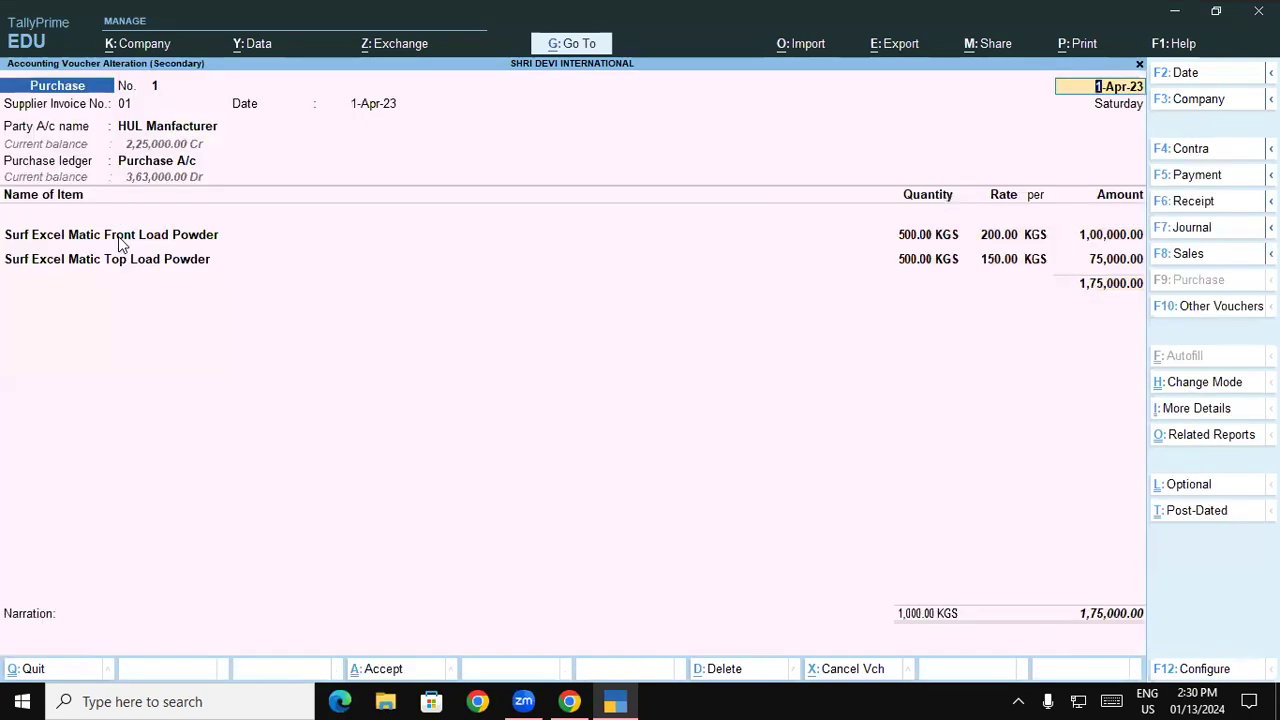
pyautogui.click(118, 236)
pyautogui.press('Return')
pyautogui.press('Return')
pyautogui.press('Return')
pyautogui.press('Return')
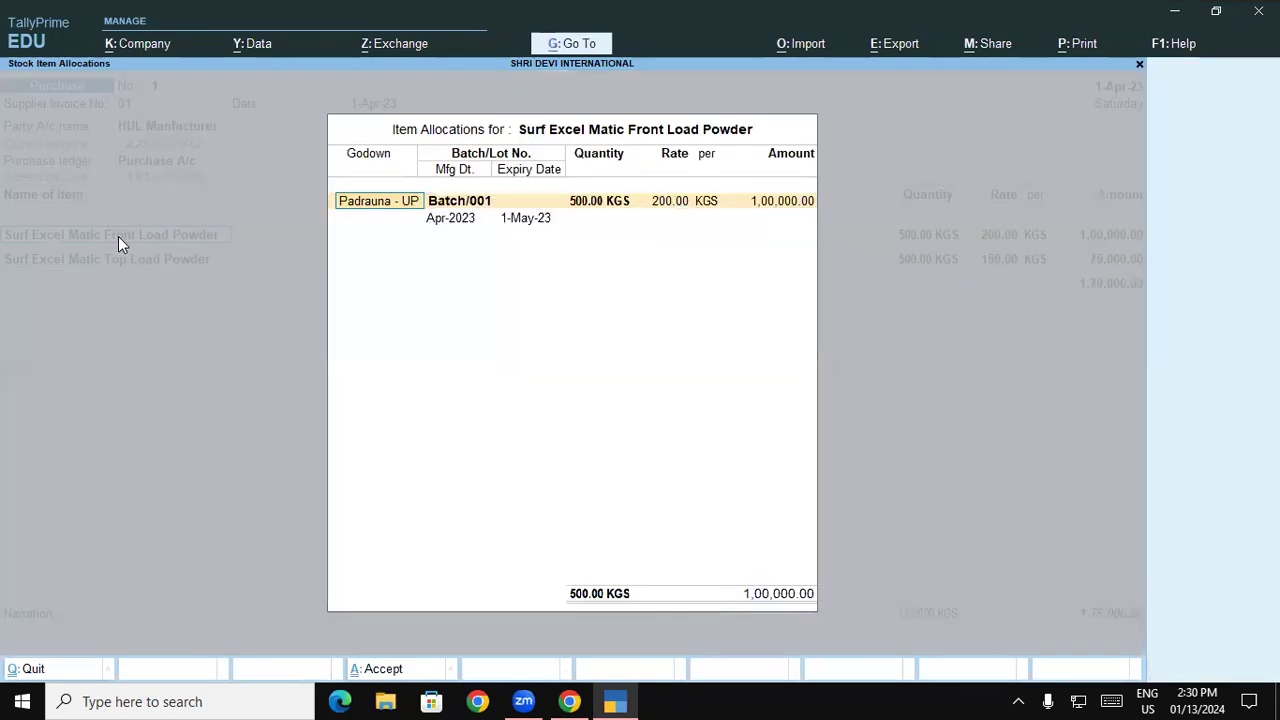
pyautogui.press('Return')
pyautogui.press('Return')
pyautogui.press('Return')
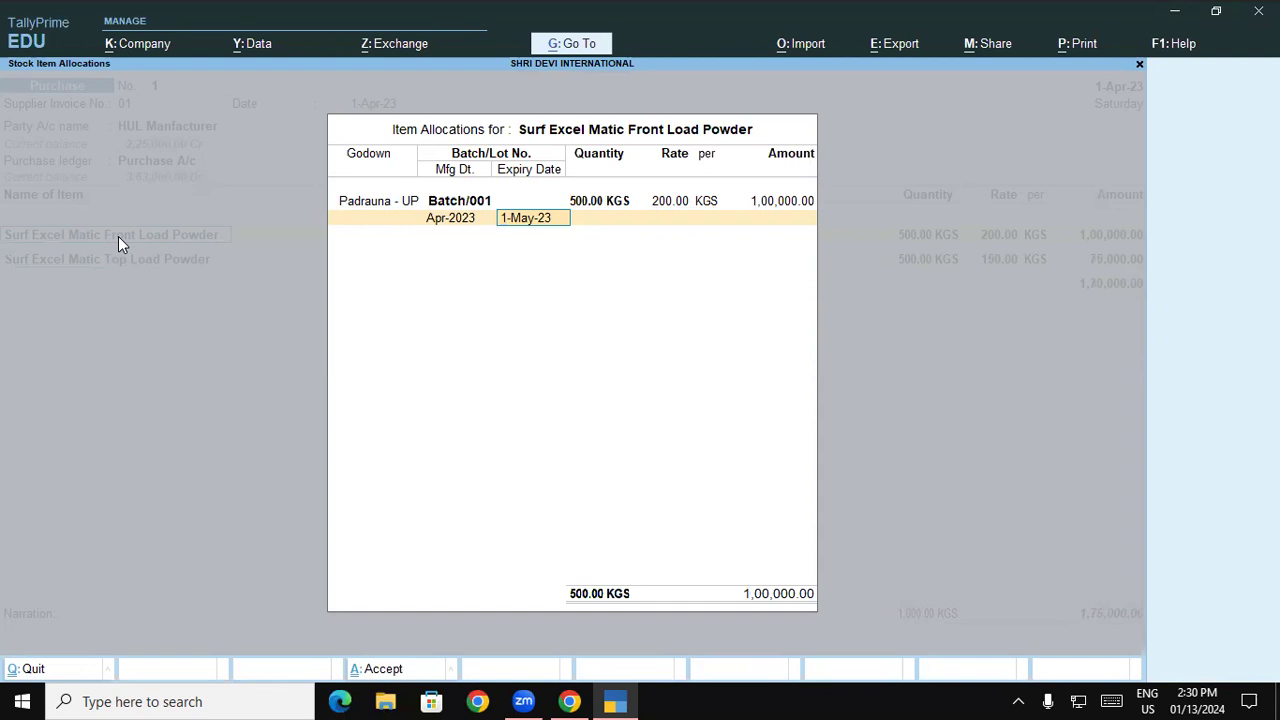
pyautogui.press('ctrl')
pyautogui.hotkey('ctrl', 'a')
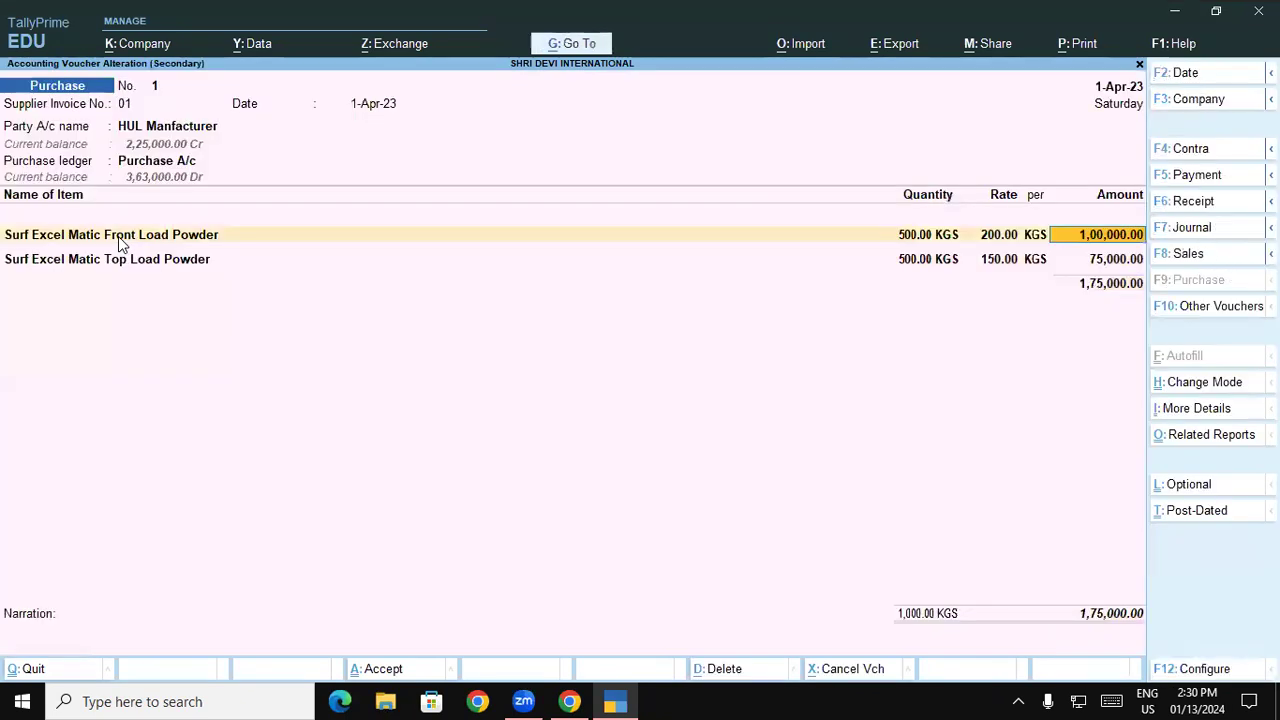
pyautogui.hotkey('ctrl', 'a')
# Start a new sales voucher dated 2-May-23, consulting the exercise table in the course document for the transaction details.
pyautogui.press('Escape')
pyautogui.press('Escape')
pyautogui.press('Escape')
pyautogui.press('v')
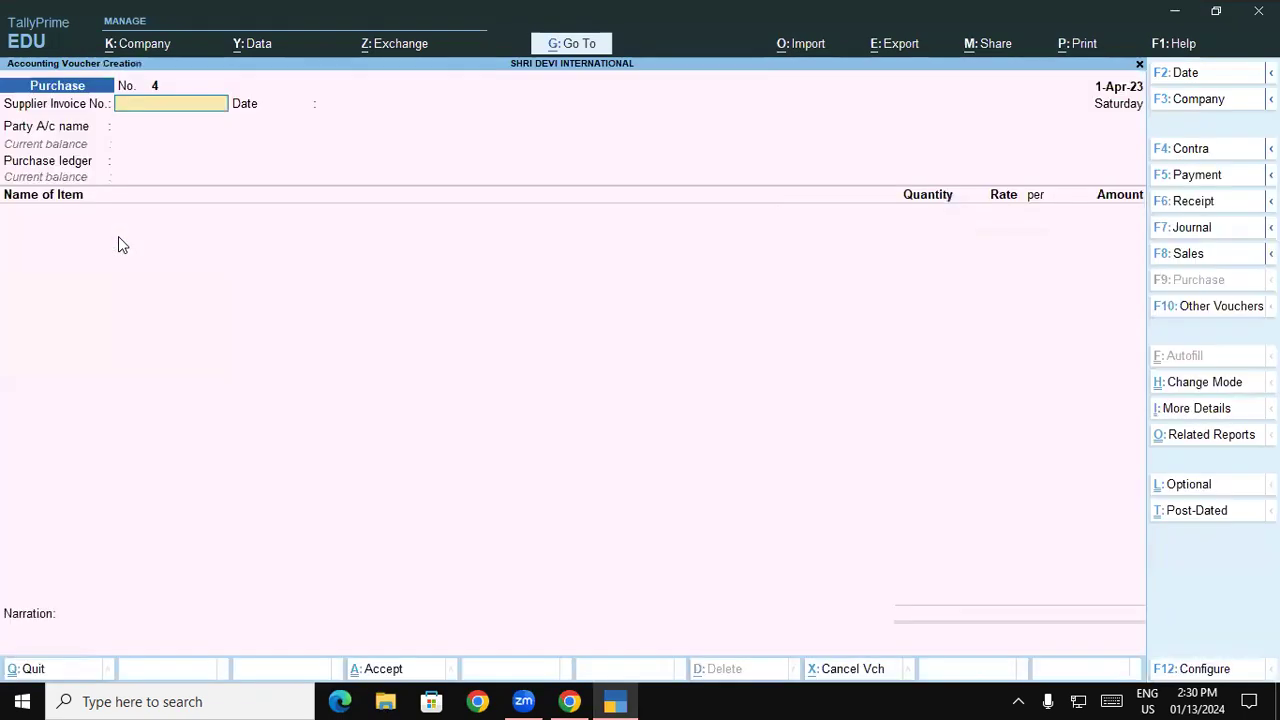
pyautogui.press('F8')
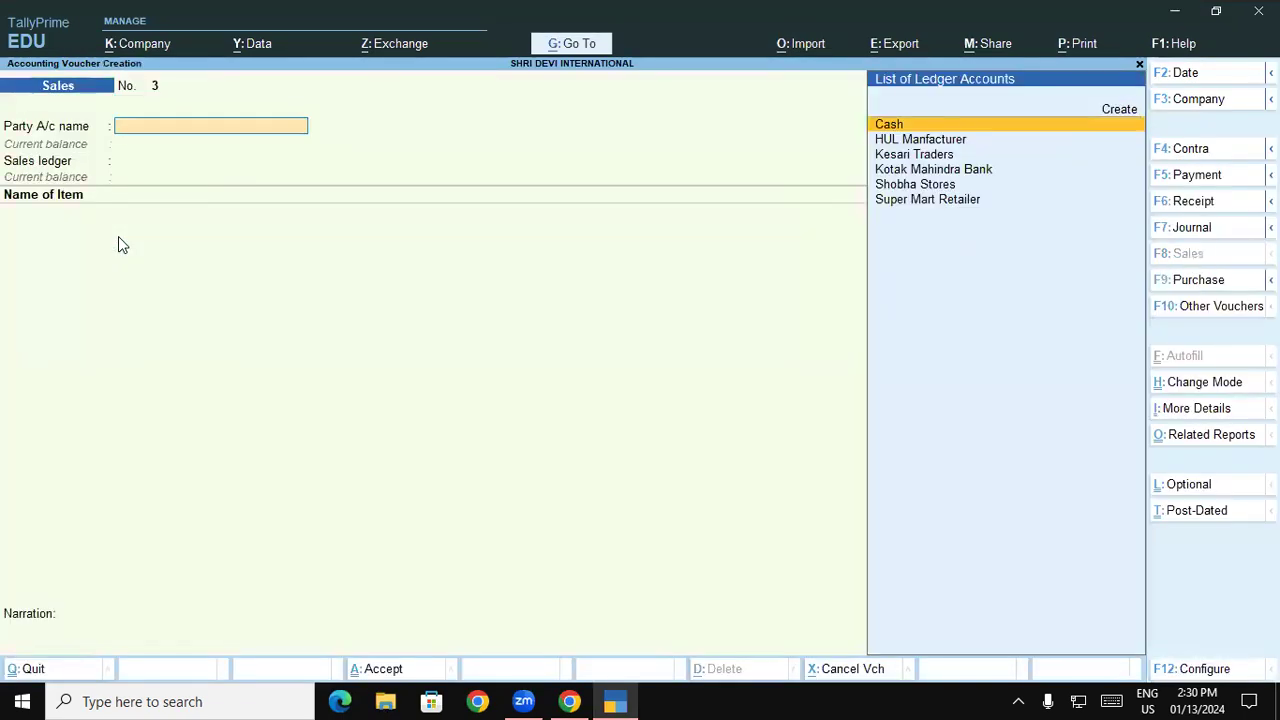
pyautogui.click(567, 700)
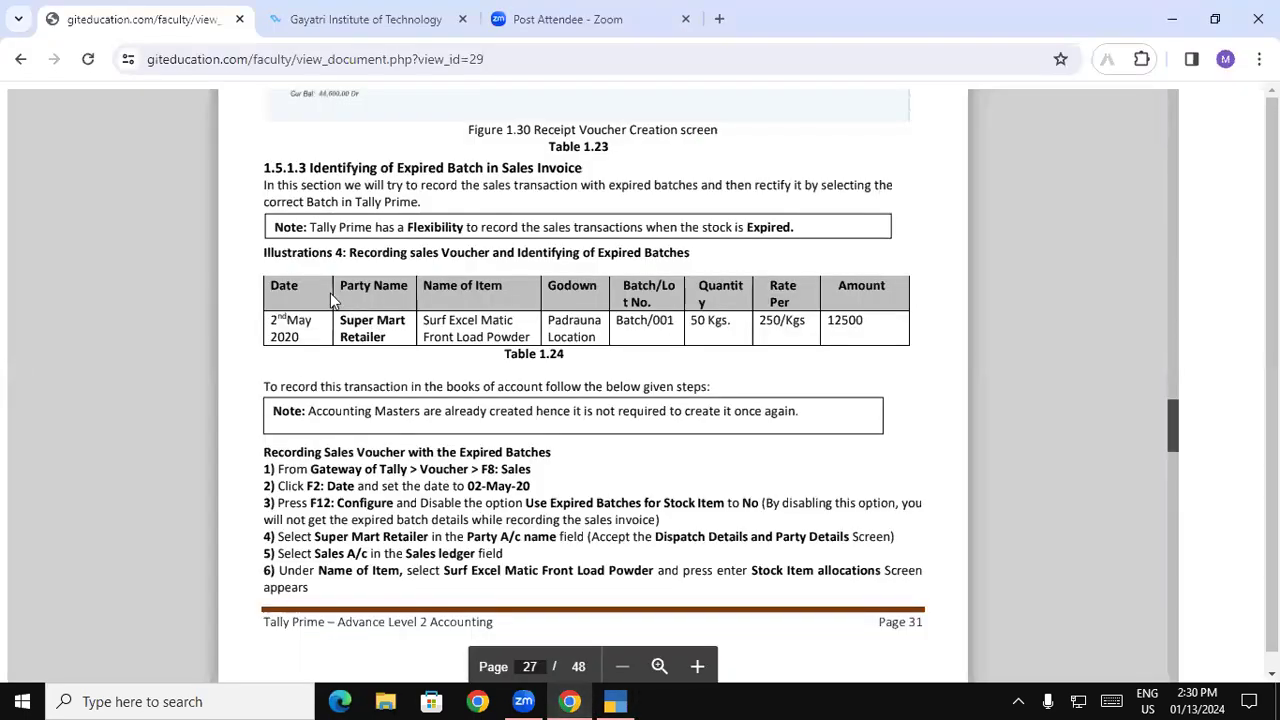
pyautogui.click(615, 700)
pyautogui.press('F2')
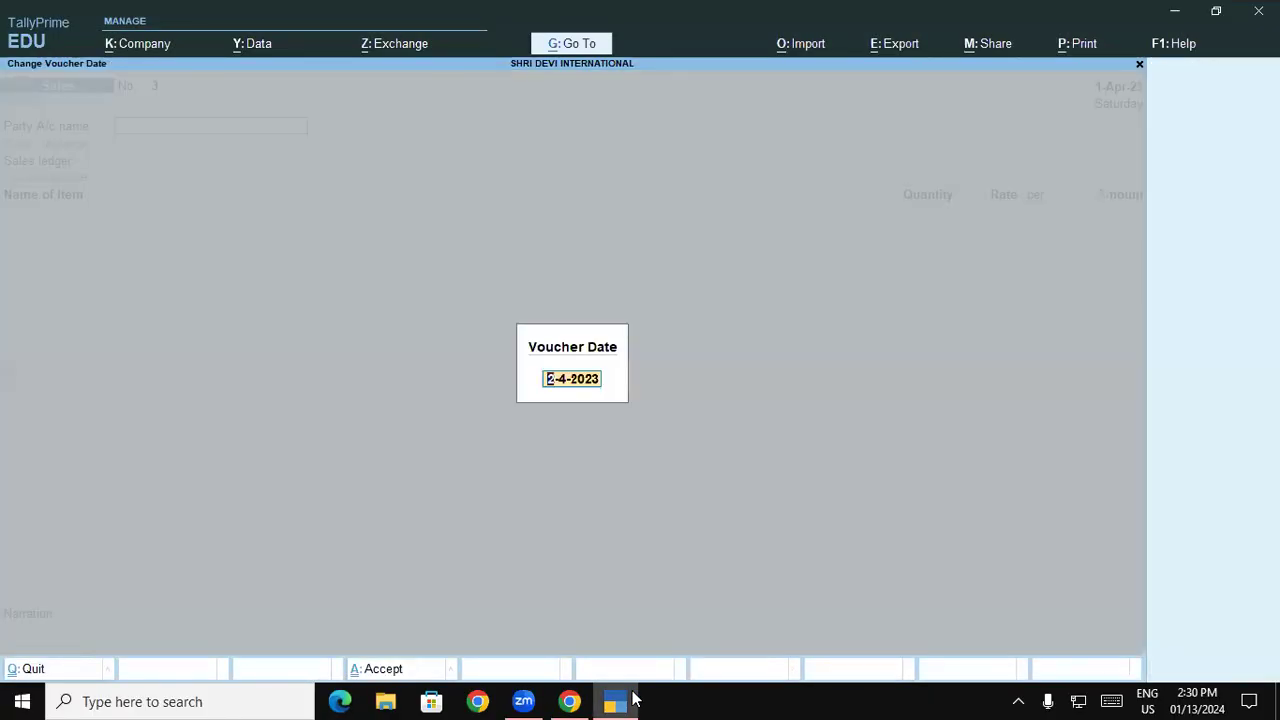
pyautogui.write('2-5')
pyautogui.press('Return')
# Select Super Mart Retailer as the party and Sales A/c as the sales ledger, accepting the dispatch and party details.
pyautogui.write('Su')
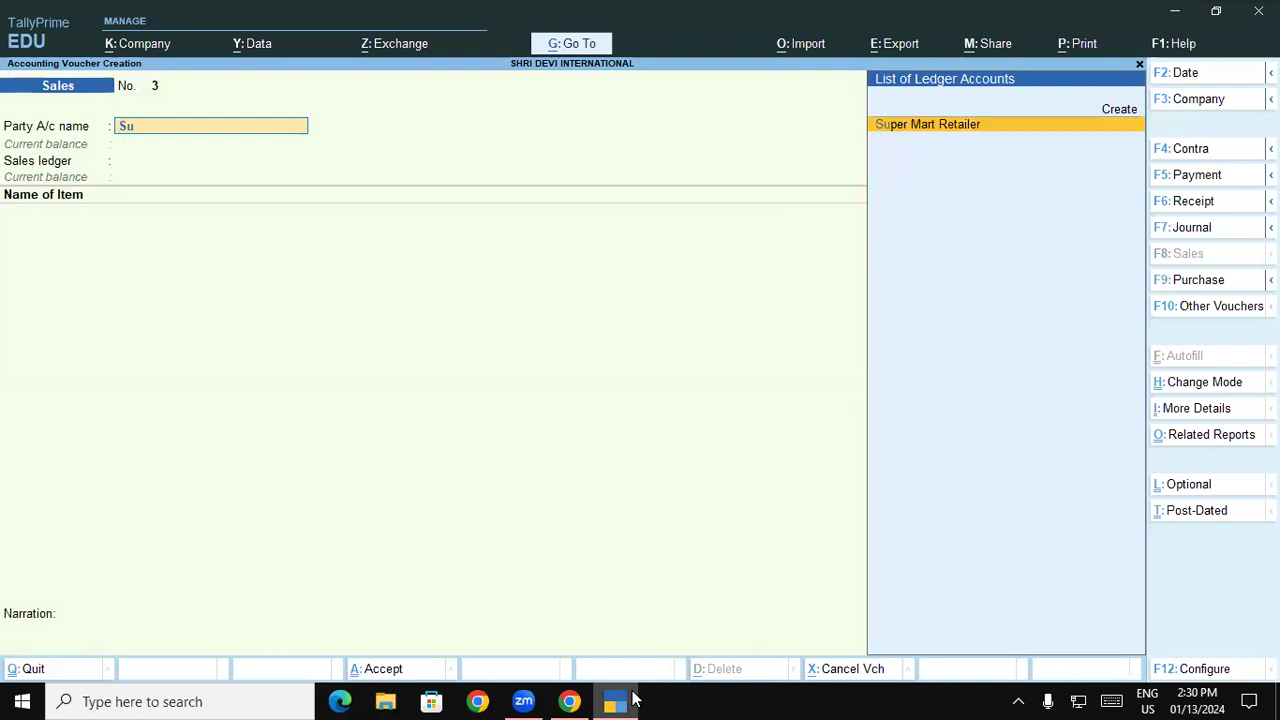
pyautogui.press('Return')
pyautogui.press('Return')
pyautogui.press('Return')
pyautogui.press('Return')
pyautogui.press('Return')
pyautogui.press('Return')
pyautogui.press('Return')
pyautogui.press('Return')
pyautogui.press('Return')
pyautogui.press('Return')
pyautogui.press('Return')
pyautogui.press('Return')
pyautogui.press('Return')
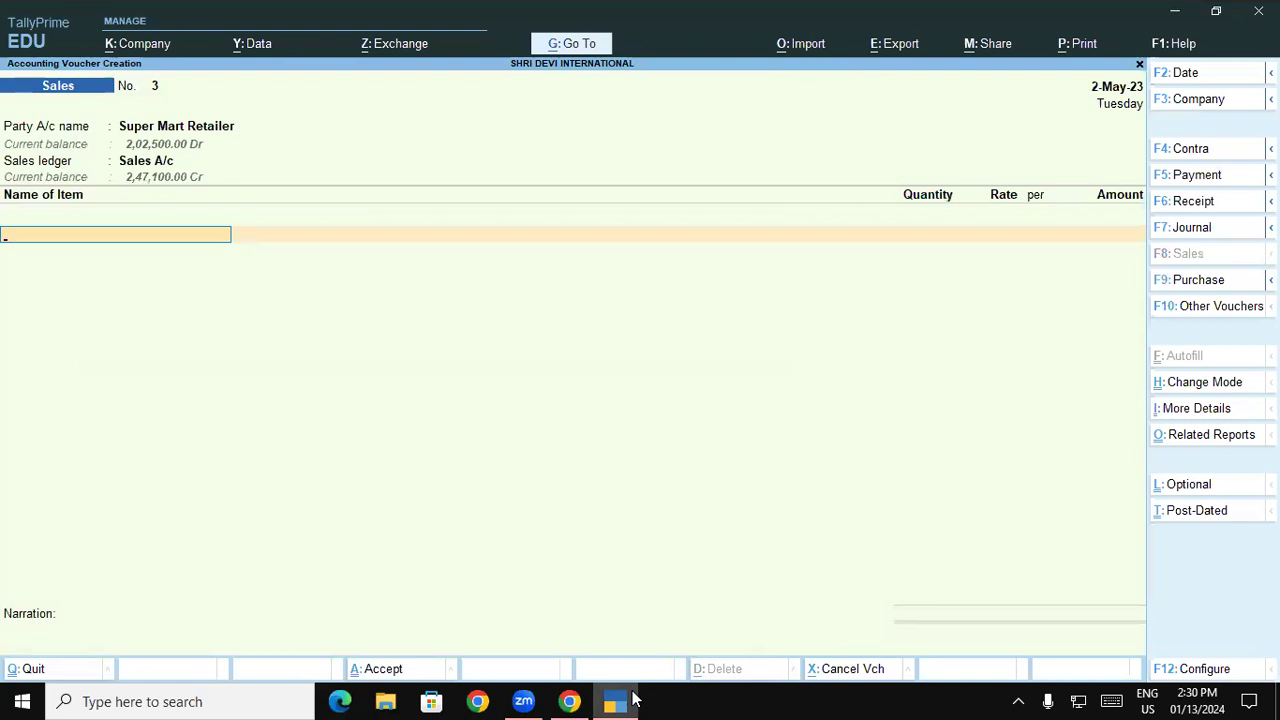
# Choose Surf Excel Matic Front Load Powder, view the active batches for godown Padrauna - UP, and quit the allocation.
pyautogui.write('Sur')
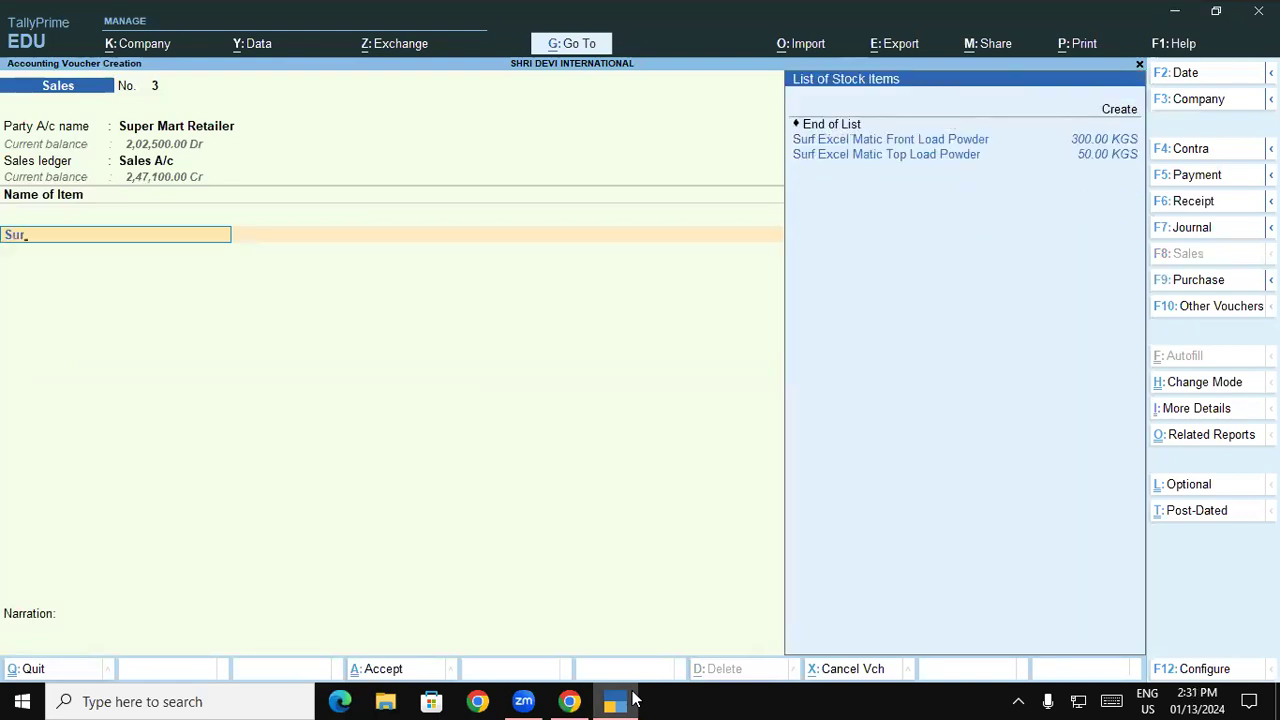
pyautogui.press('Return')
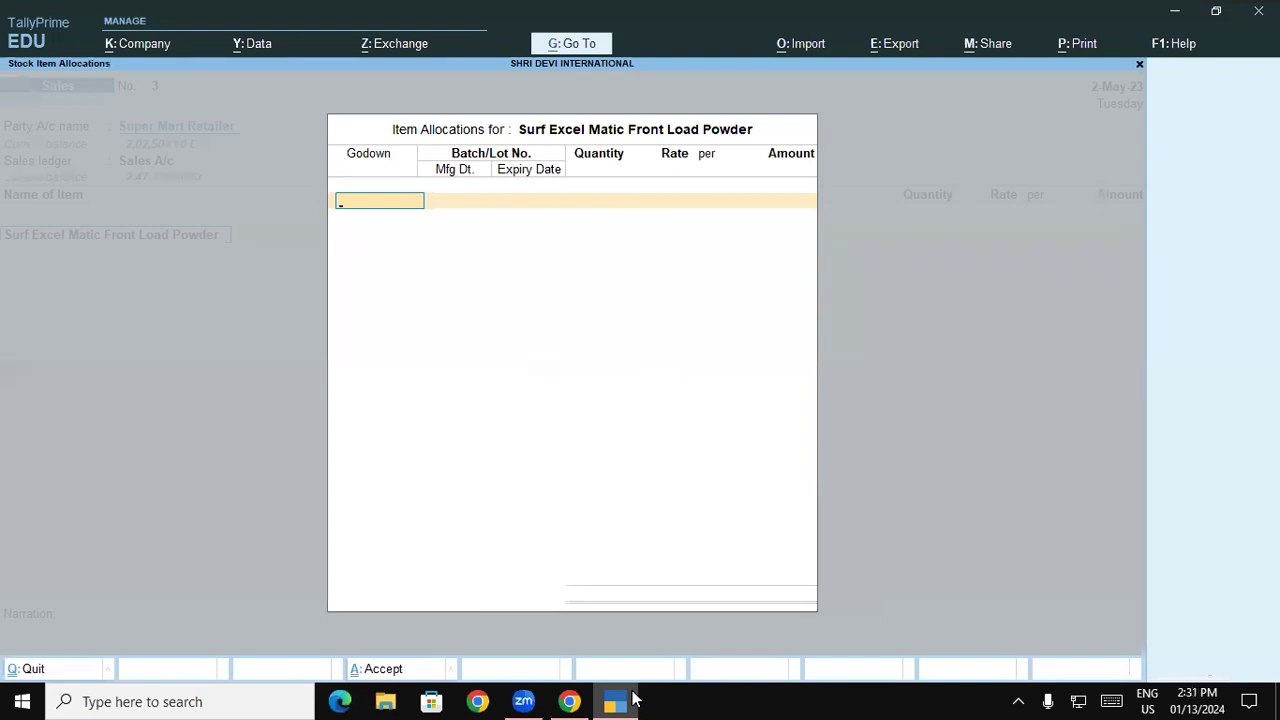
pyautogui.write('P')
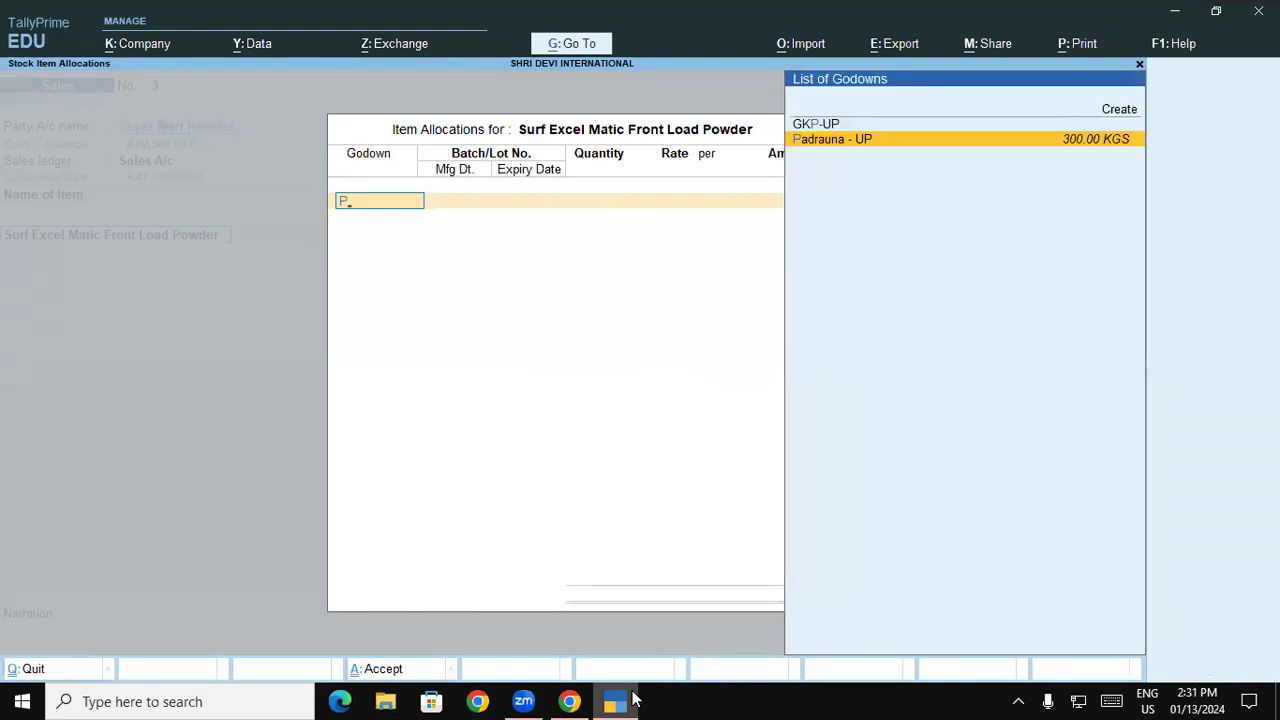
pyautogui.press('Return')
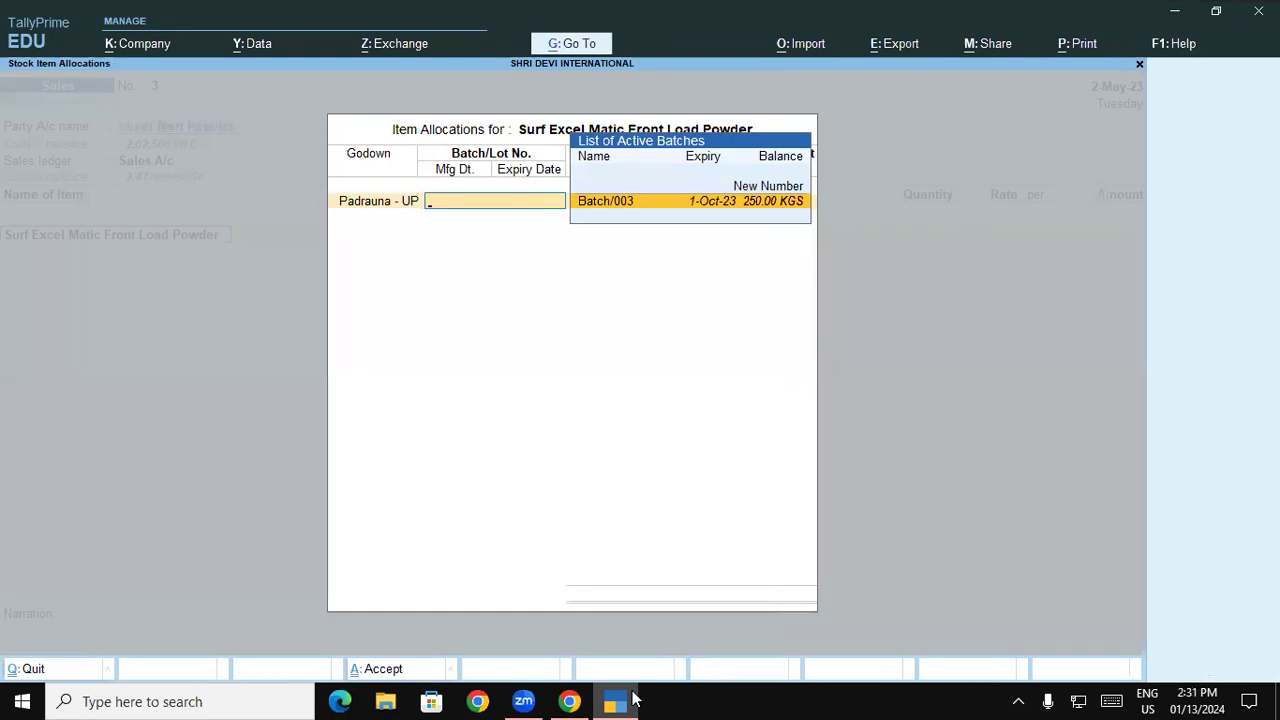
pyautogui.press('Escape')
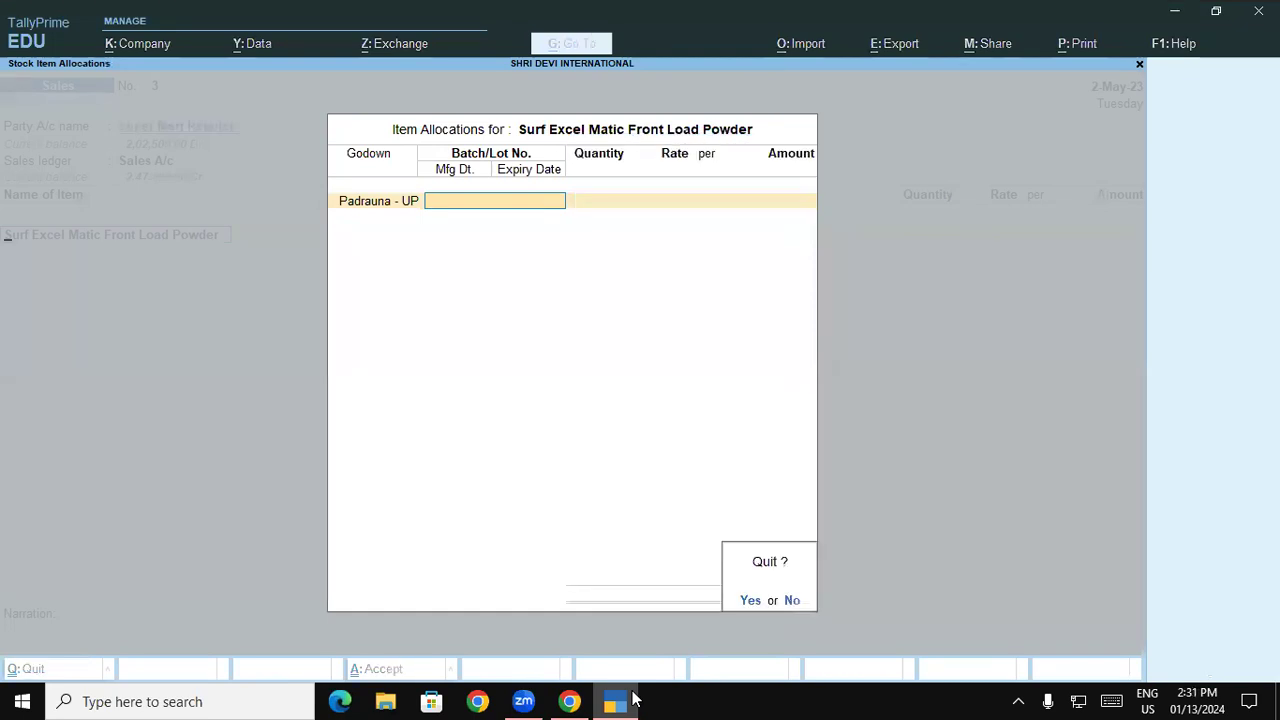
pyautogui.press('y')
# Change the sales voucher's date to 1-6 while keeping the entered party, ledger and stock item.
pyautogui.press('F2')
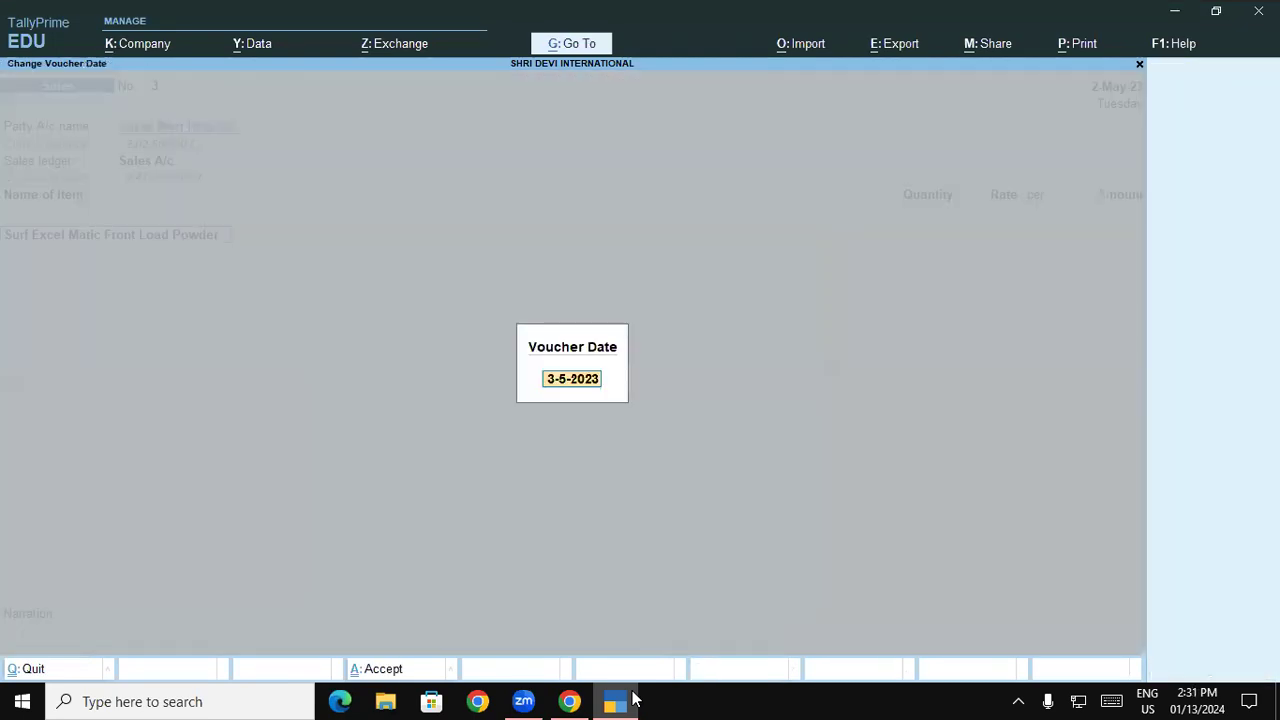
pyautogui.write('1-6')
pyautogui.press('Return')
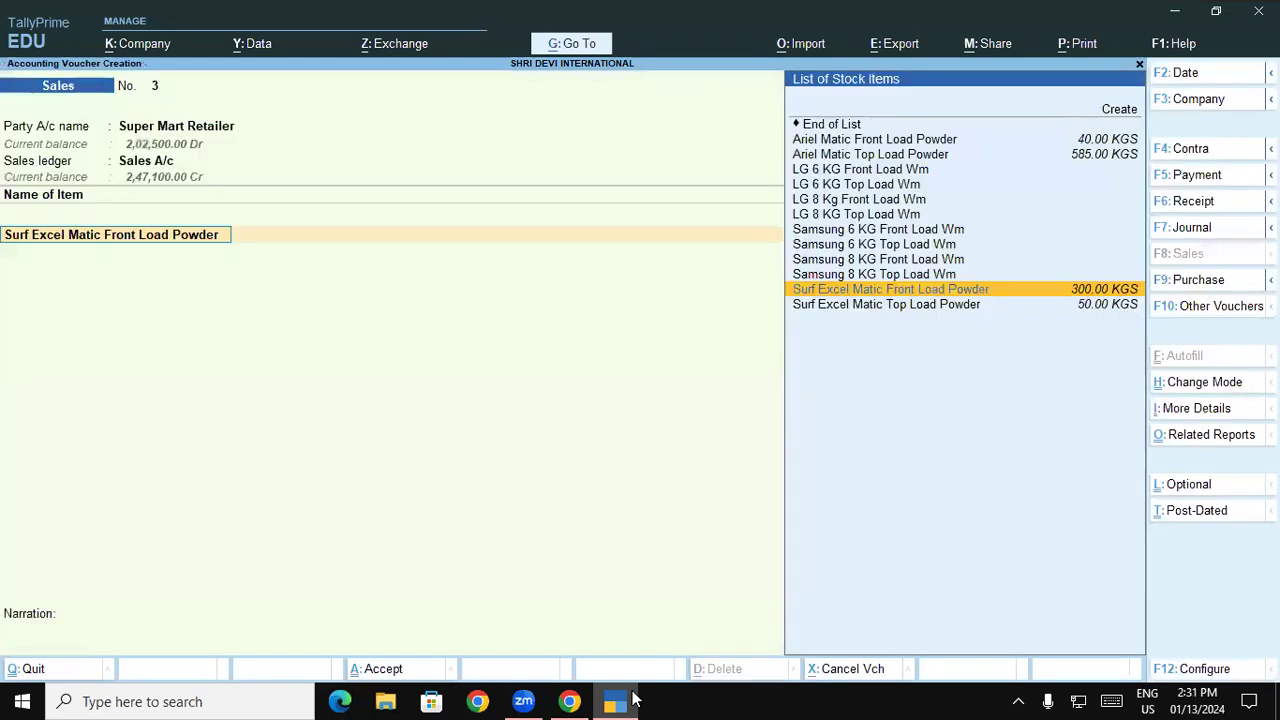
# Check the active batches of Surf Excel Matic Front Load Powder in godown Padrauna - UP for 1-May-23, and quit the allocation.
pyautogui.press('Return')
pyautogui.press('Return')
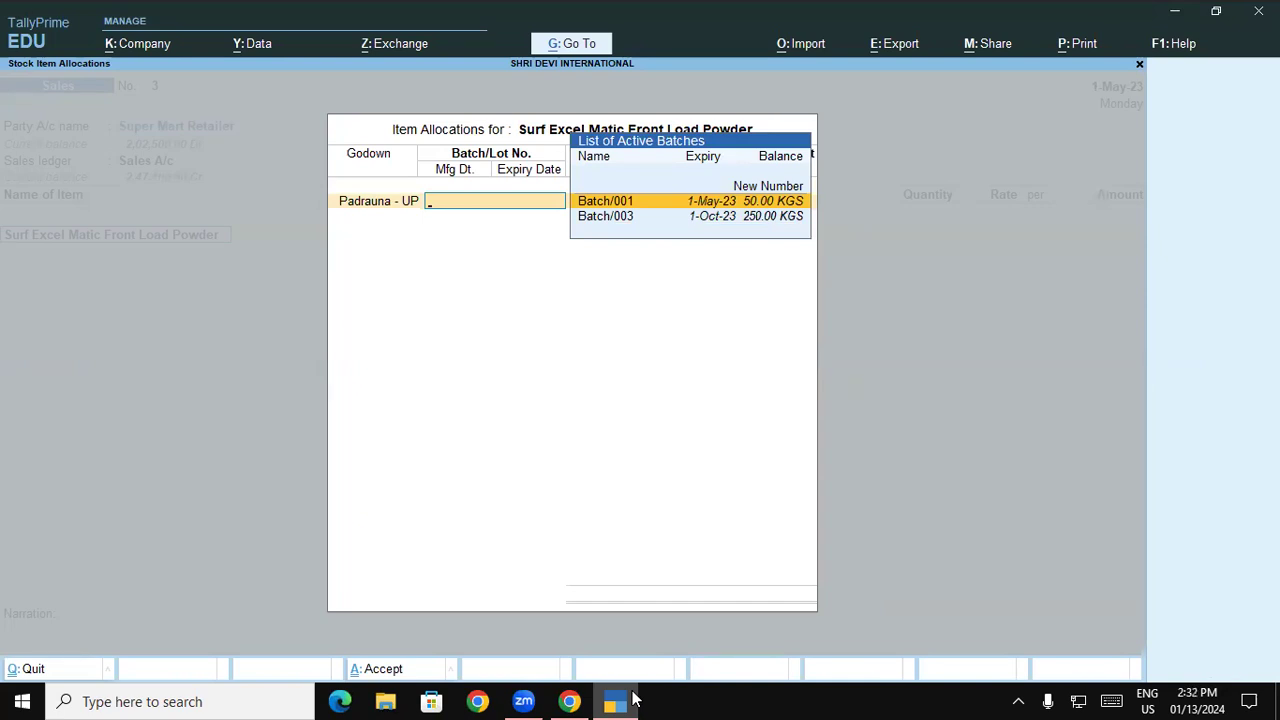
pyautogui.press('Escape')
pyautogui.press('y')
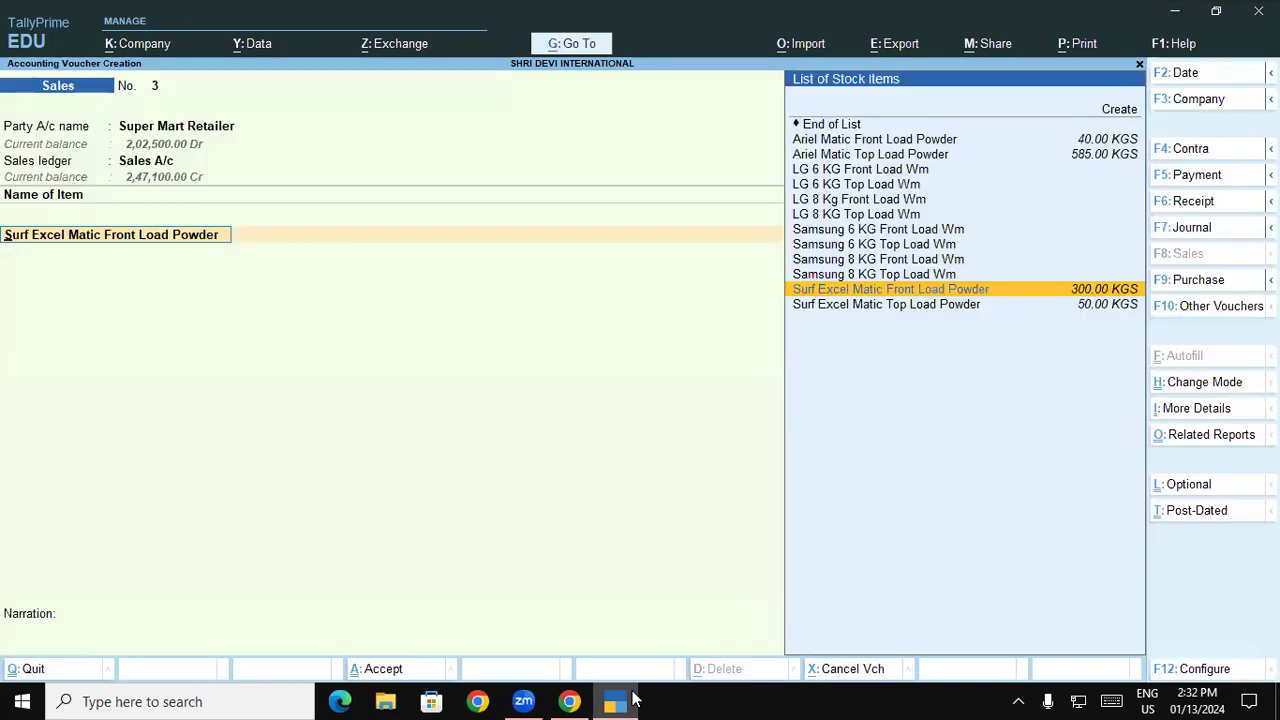
# Set the sales voucher's date to 2-May-23, view the active batches for godown Padrauna - UP again, and quit the allocation.
pyautogui.press('F2')
pyautogui.press('Escape')
pyautogui.press('Return')
pyautogui.press('Return')
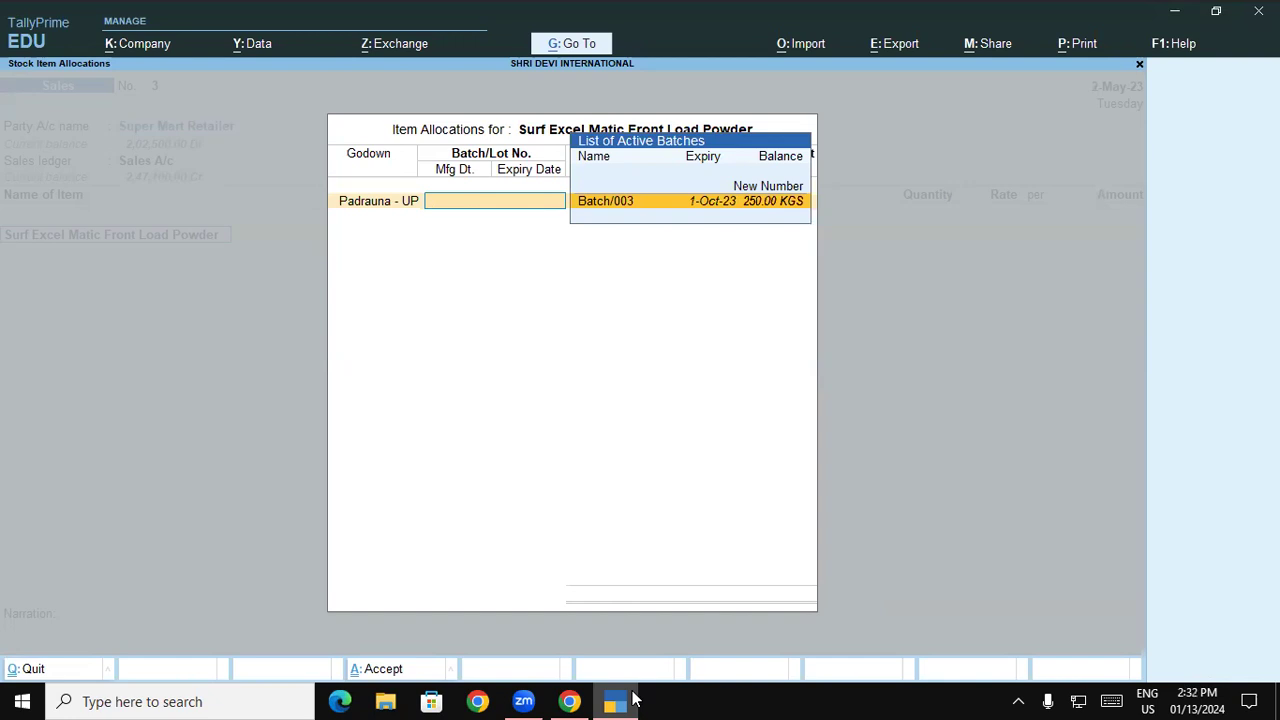
pyautogui.press('Escape')
pyautogui.press('y')
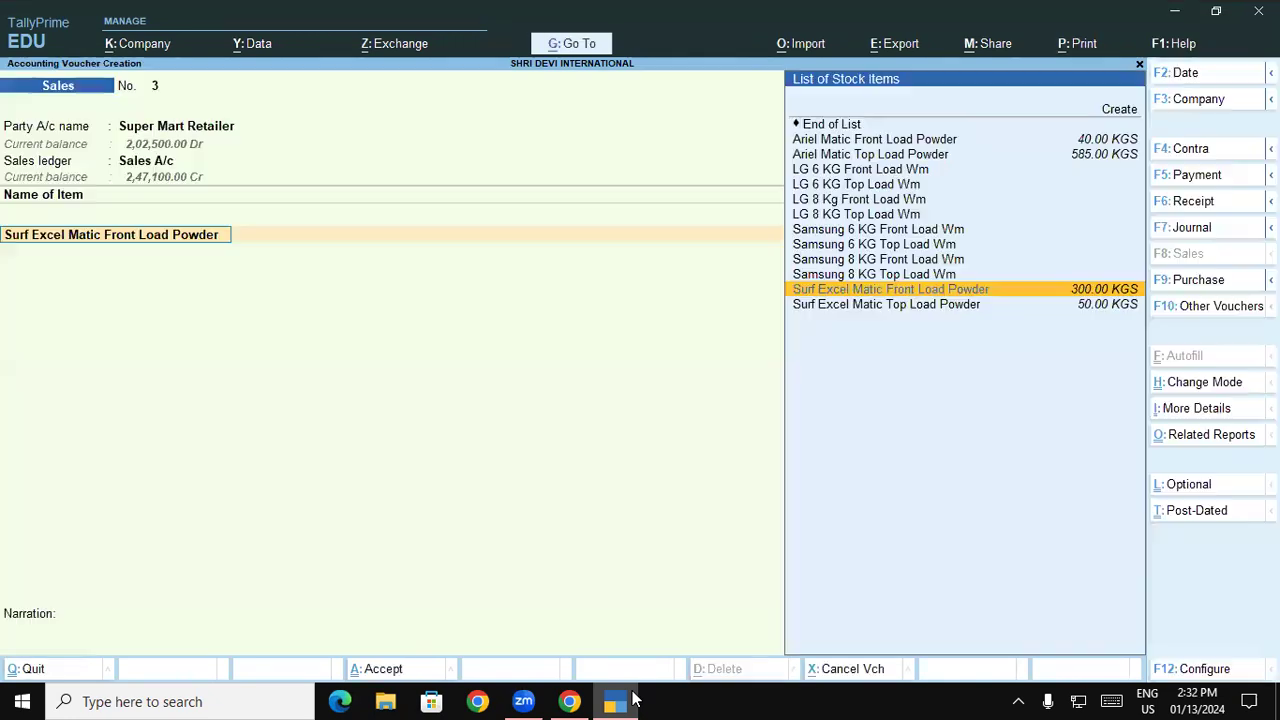
# Set Use Expired Batches for Stock items to Yes in the voucher configuration and check the item's active batches.
pyautogui.press('F12')
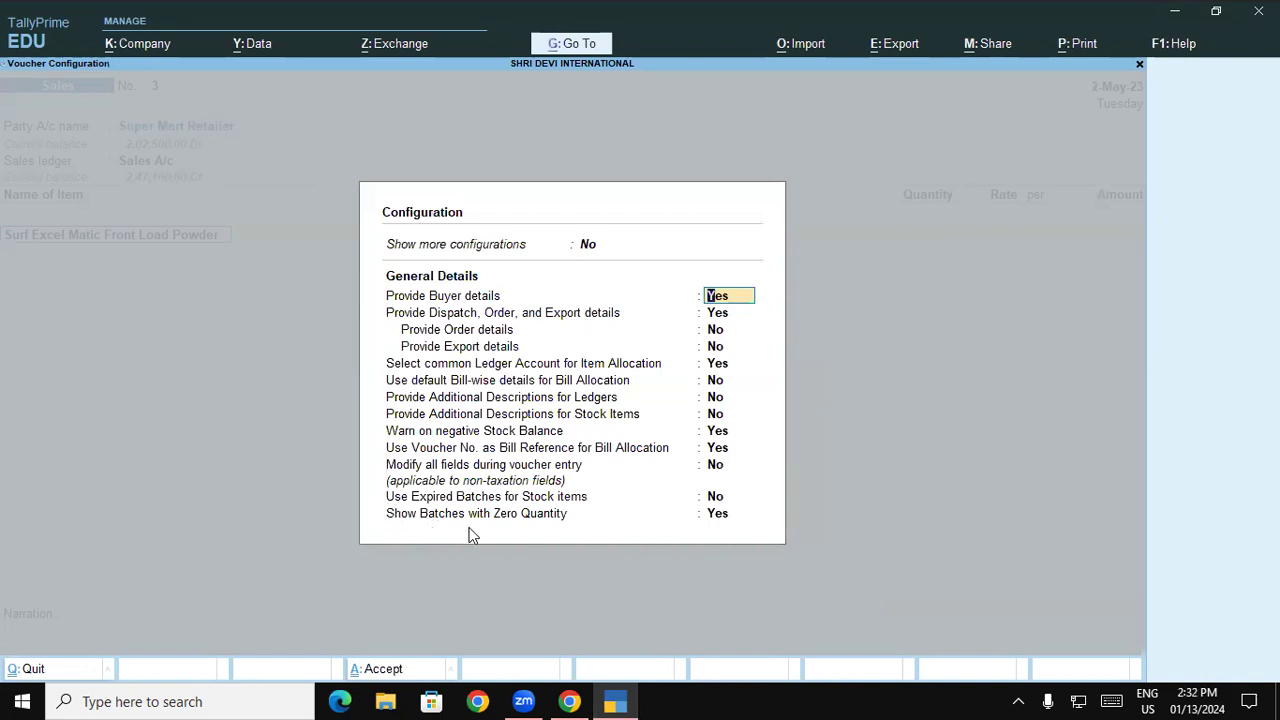
pyautogui.click(718, 497)
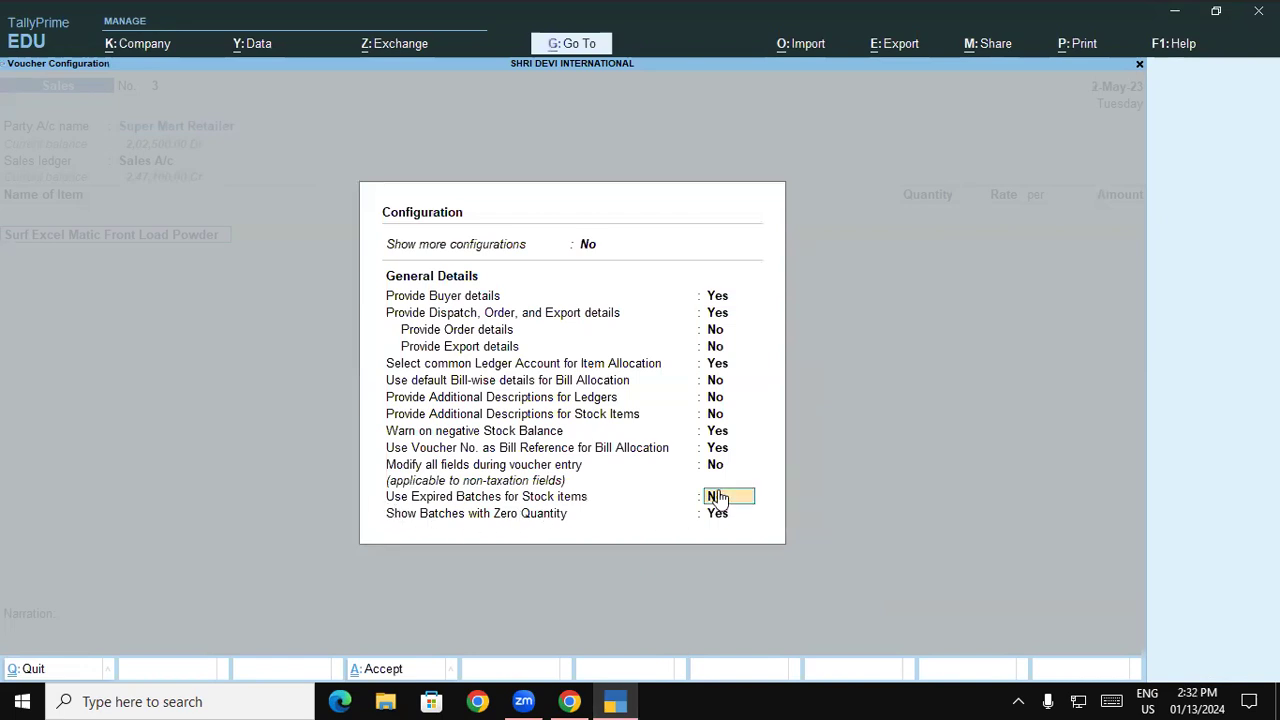
pyautogui.press('y')
pyautogui.press('Return')
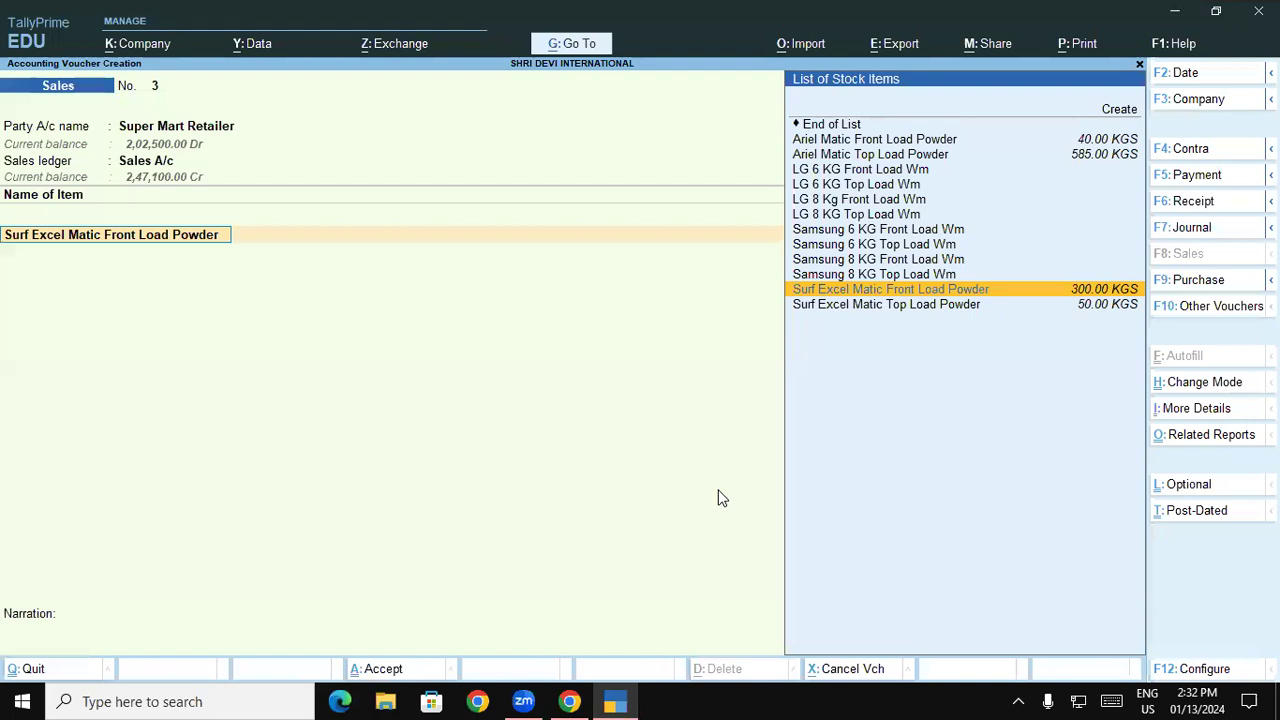
pyautogui.press('Return')
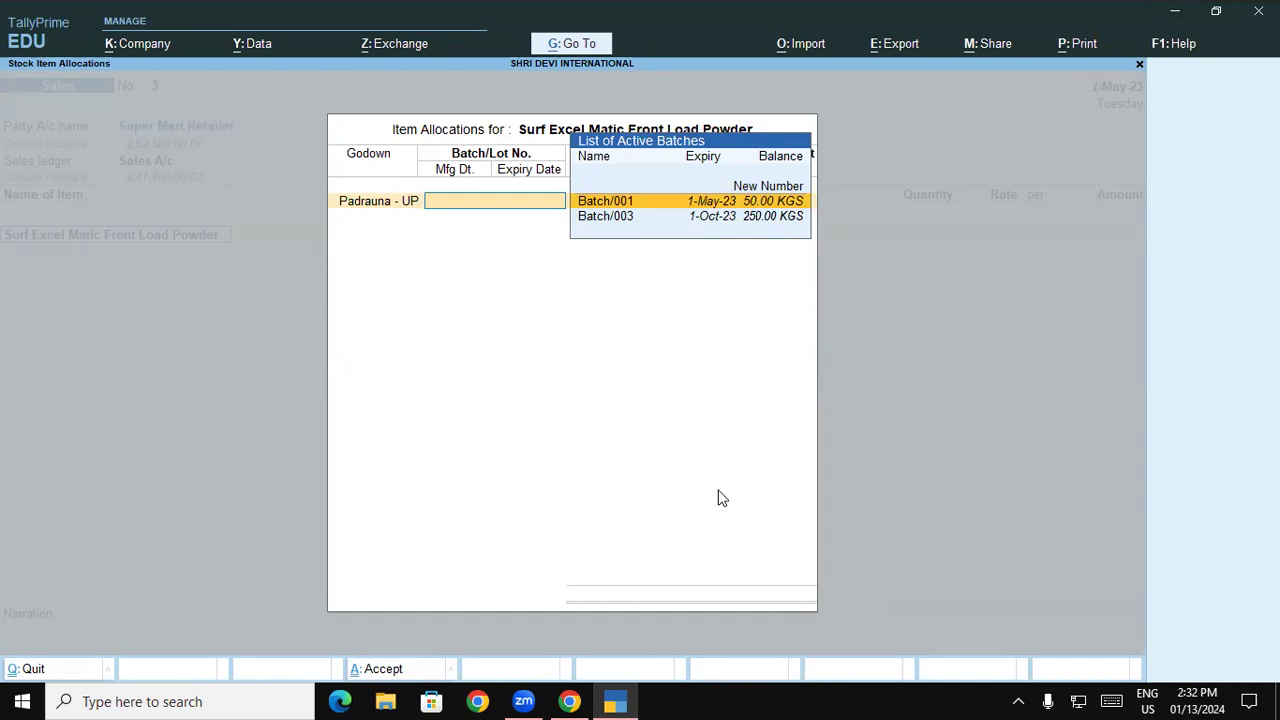
pyautogui.press('Escape')
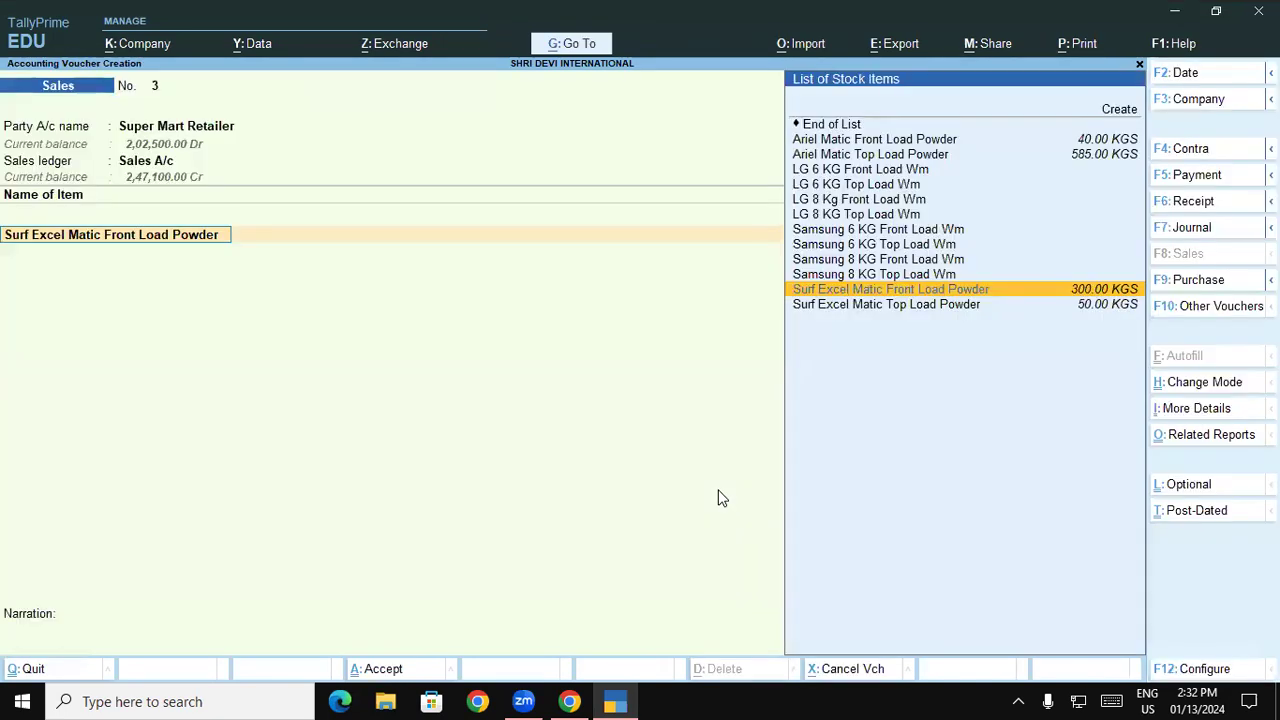
# Set Use Expired Batches for Stock items to No and reopen the Surf Excel Matic Front Load Powder allocation for godown Padrauna - UP.
pyautogui.press('F12')
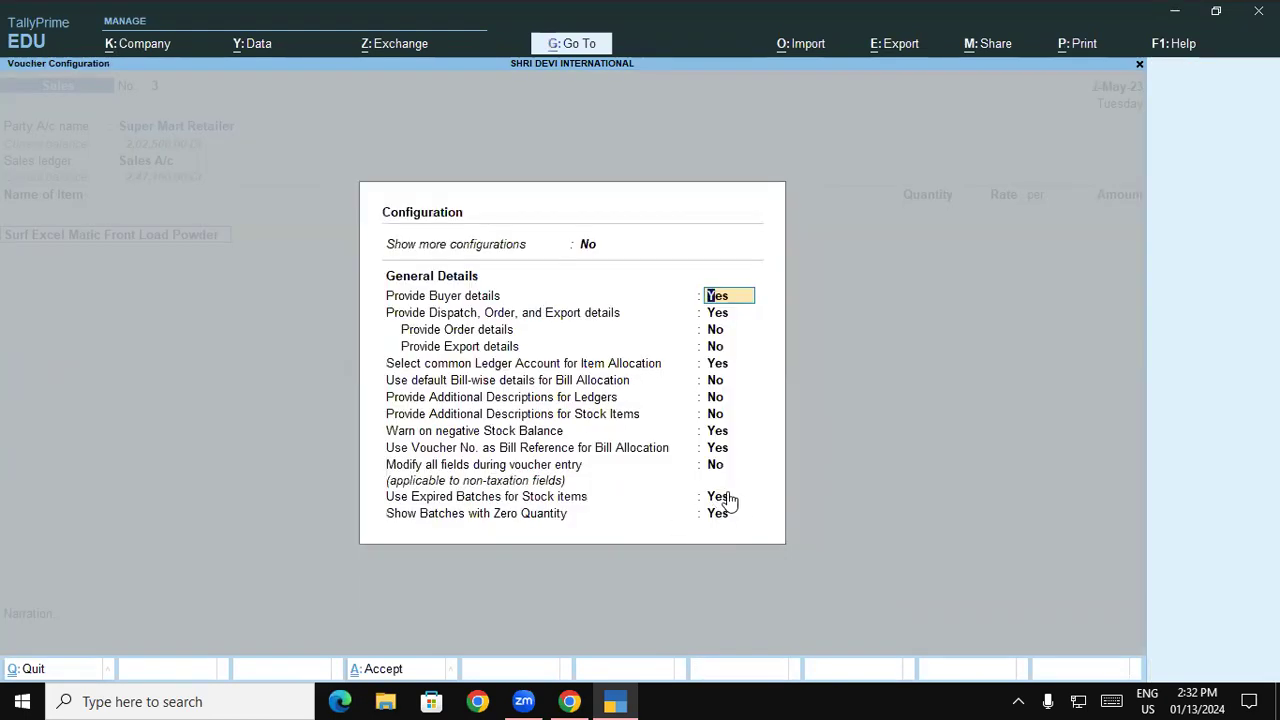
pyautogui.click(729, 498)
pyautogui.write('n')
pyautogui.press('Return')
pyautogui.press('Return')
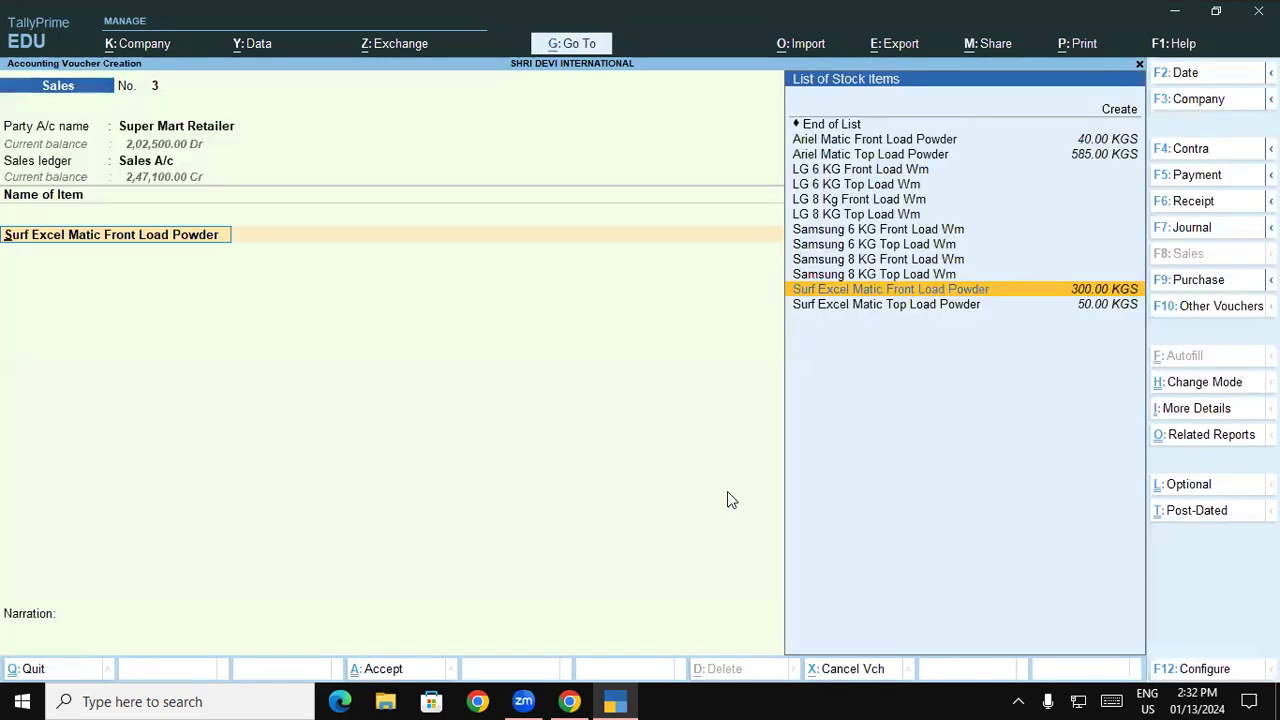
pyautogui.press('Return')
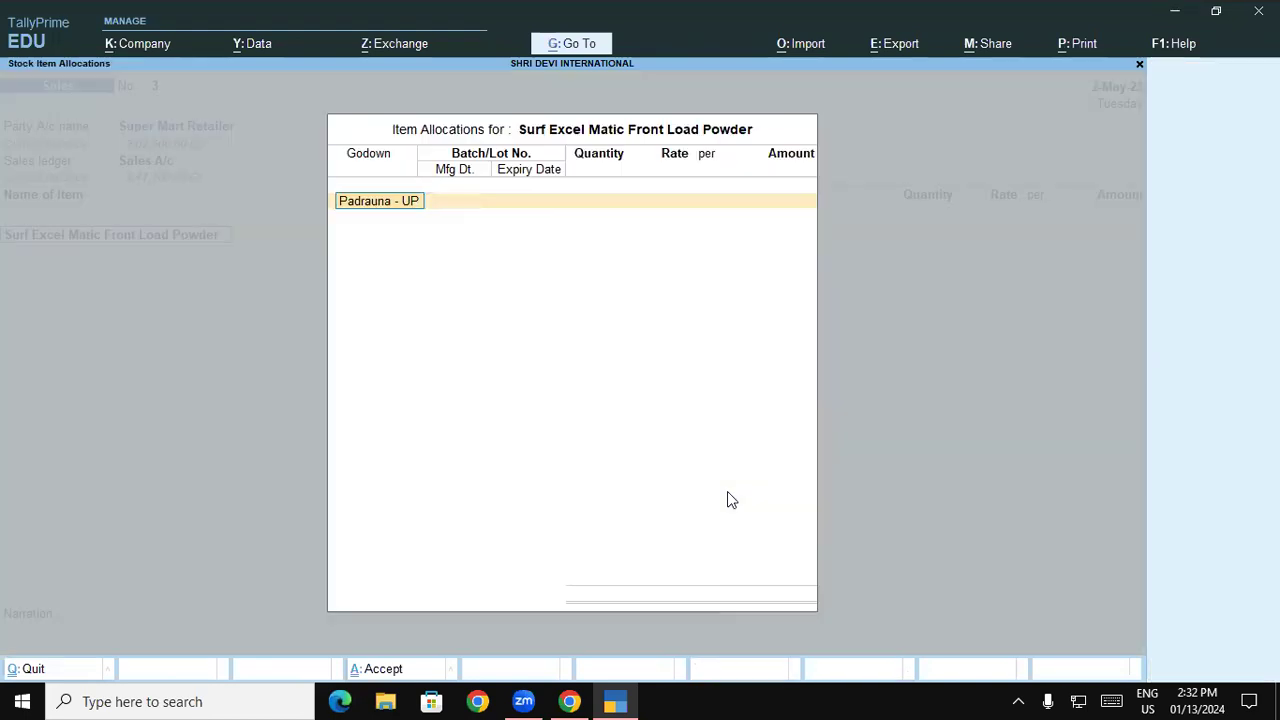
pyautogui.press('Return')
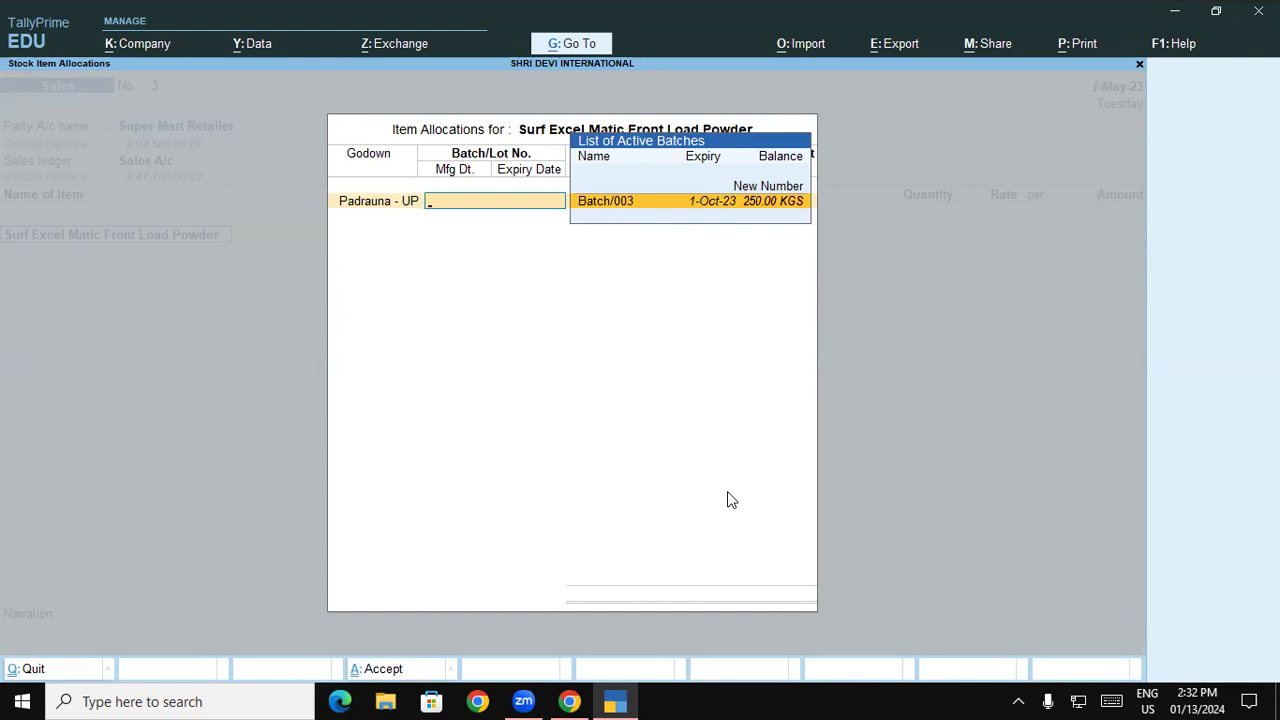
# Read the course document's expired-batch sales instructions, covering the batch list, the Batch Summary report and the remaining voucher entries, comparing them with the open allocation.
pyautogui.click(569, 701)
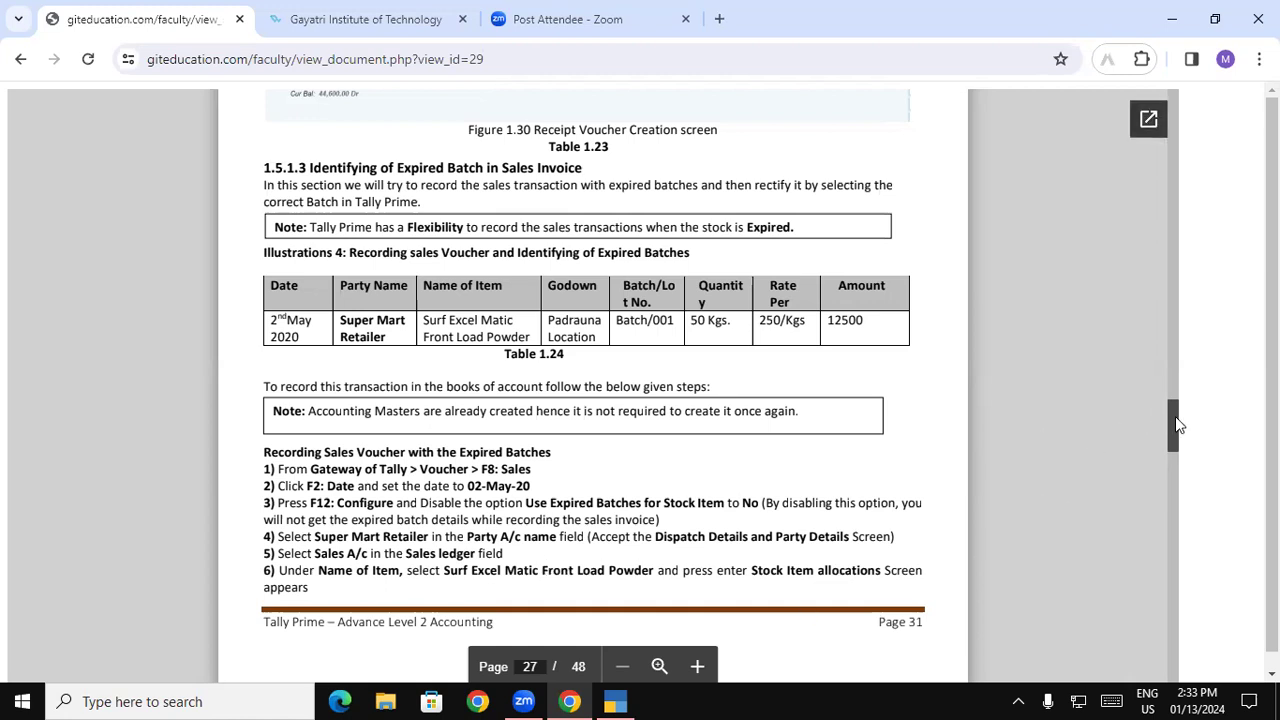
pyautogui.scroll(-4, 1175, 418)
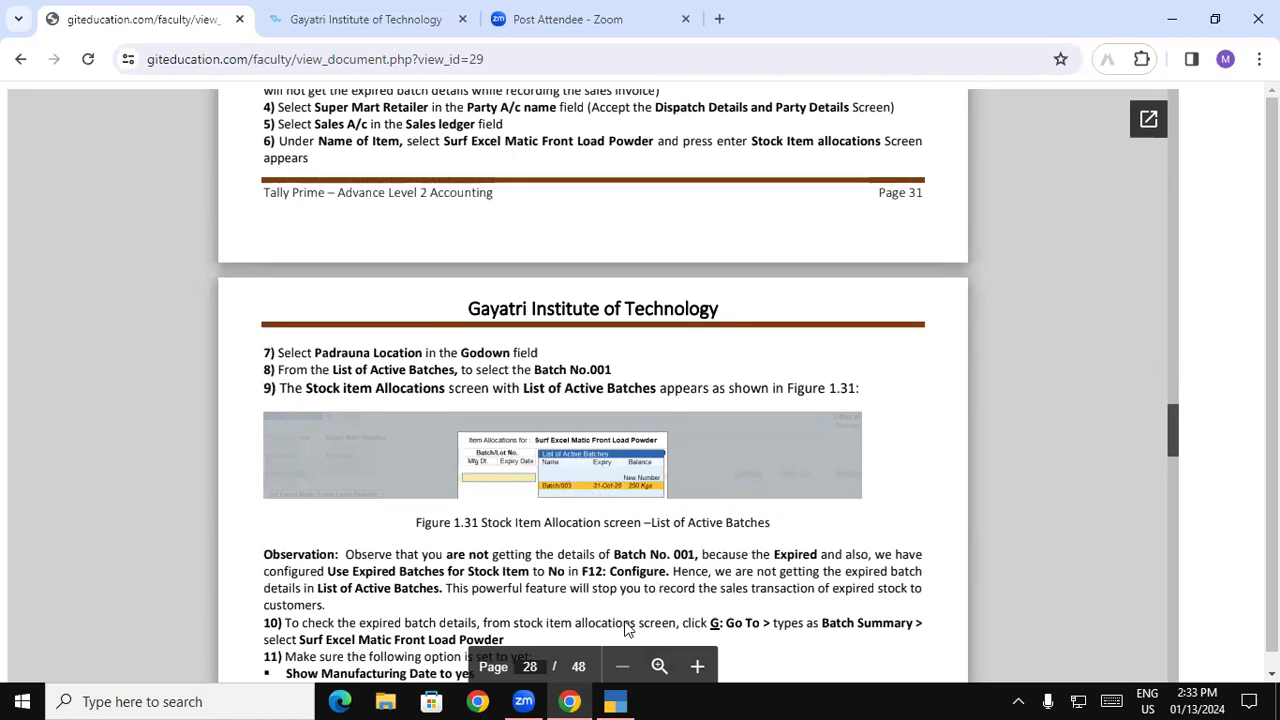
pyautogui.click(615, 701)
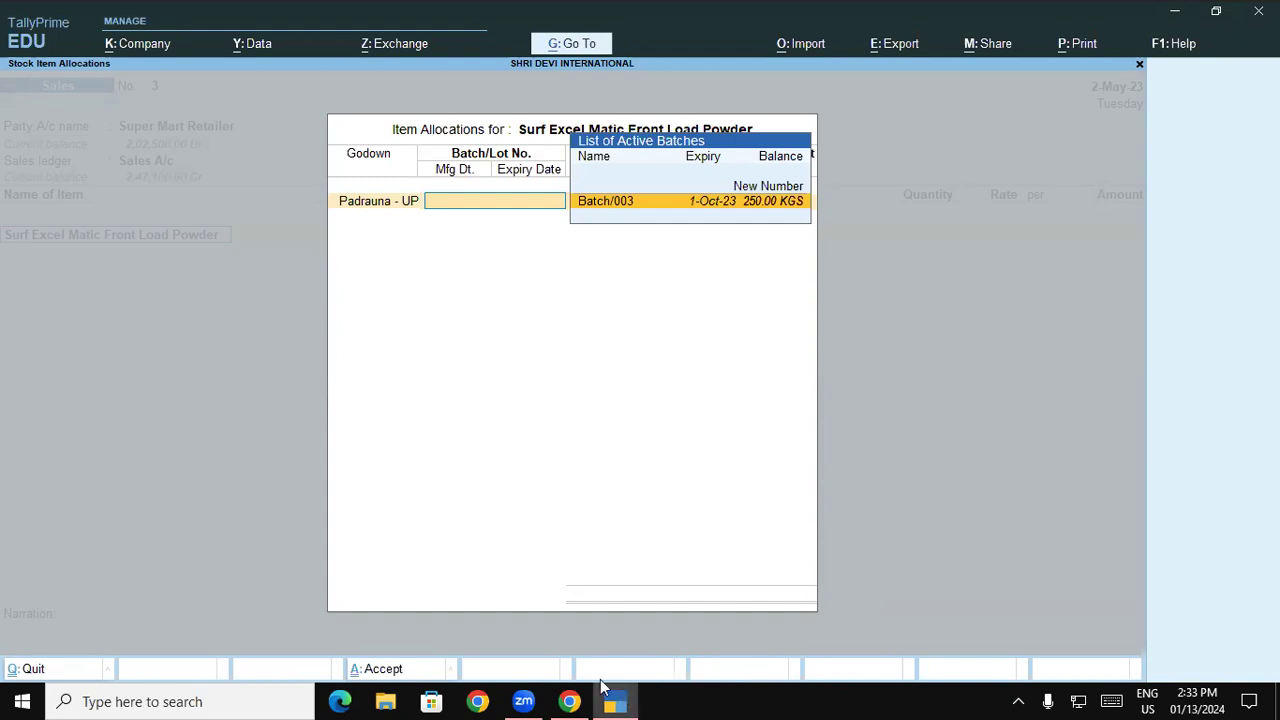
pyautogui.click(572, 699)
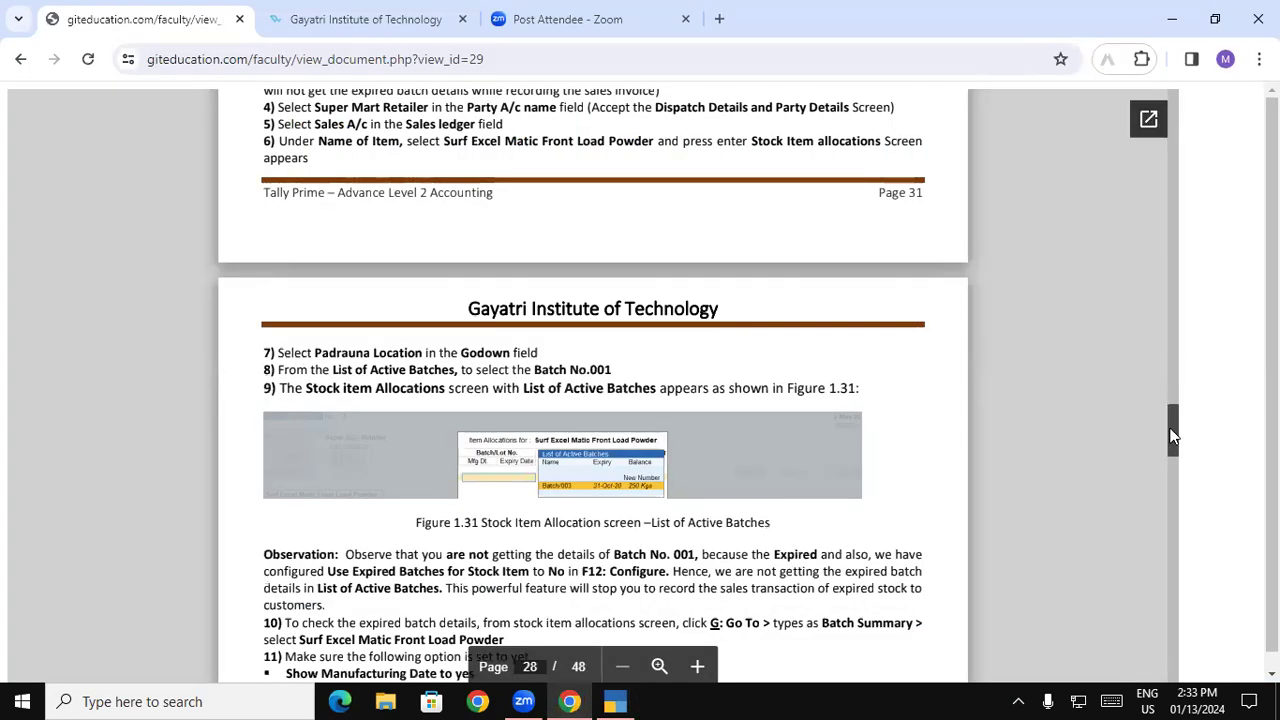
pyautogui.scroll(-5, 1172, 432)
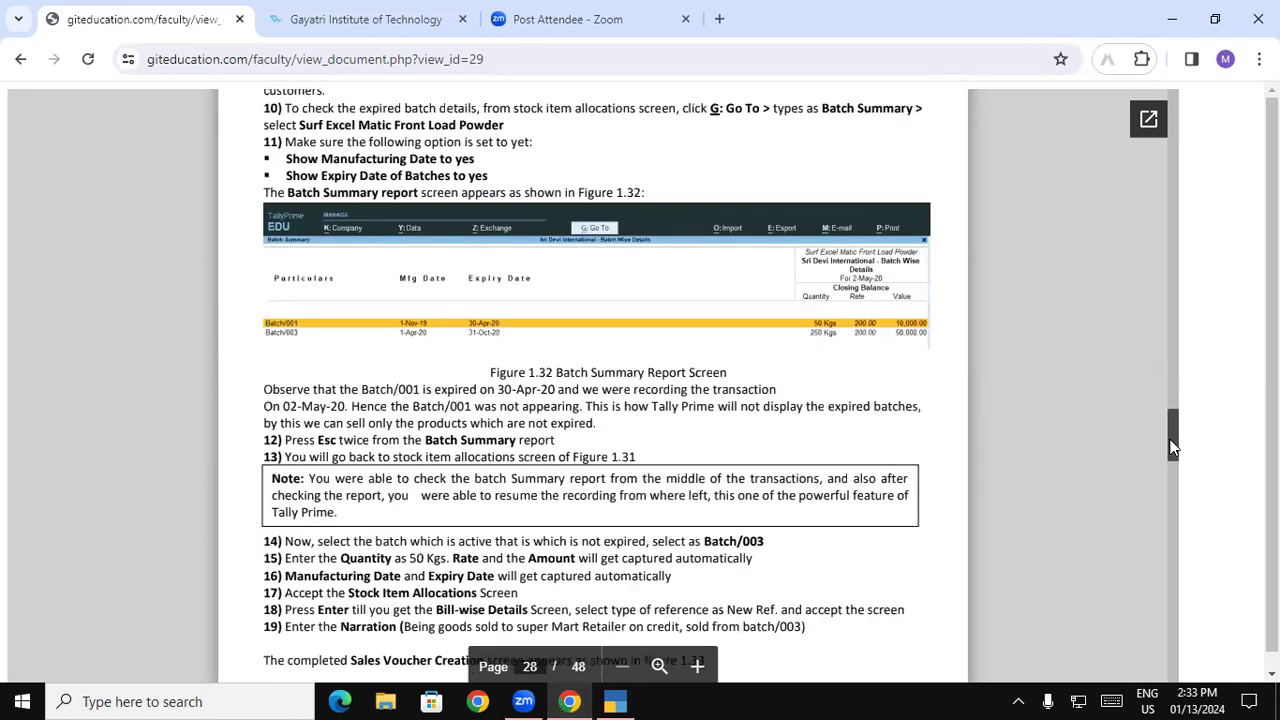
pyautogui.scroll(5, 1172, 440)
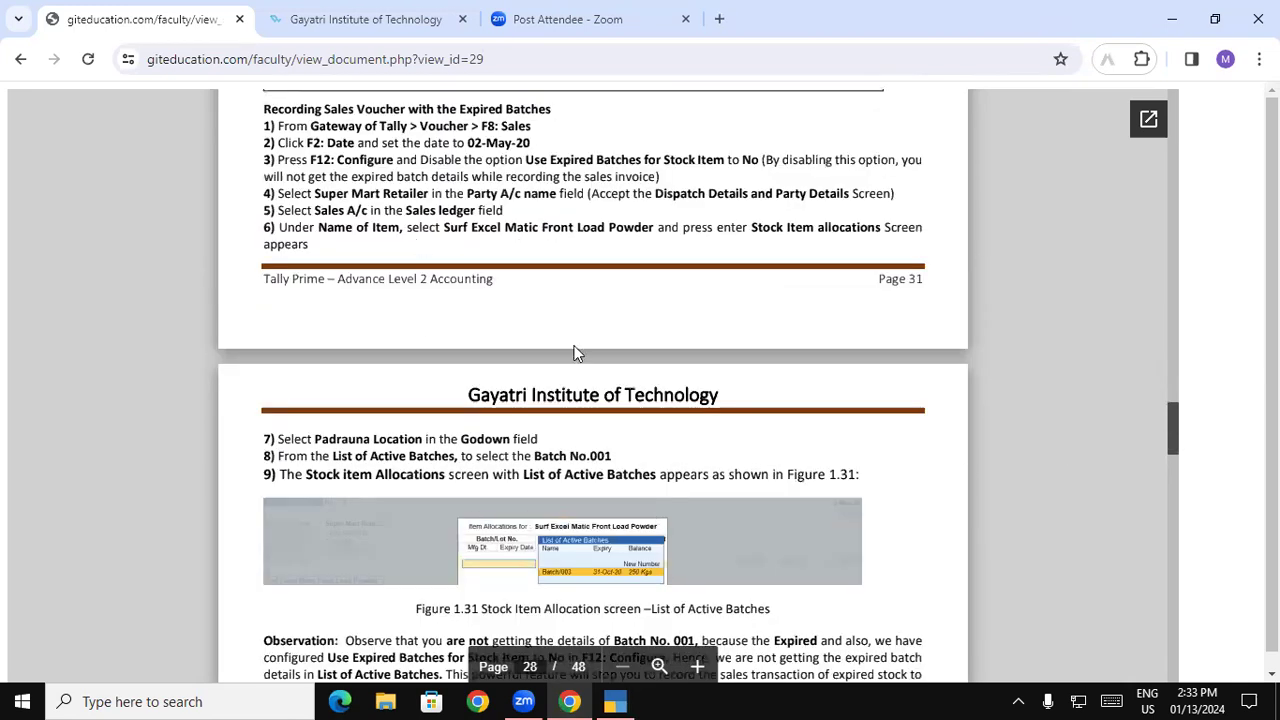
pyautogui.scroll(-4, 1178, 445)
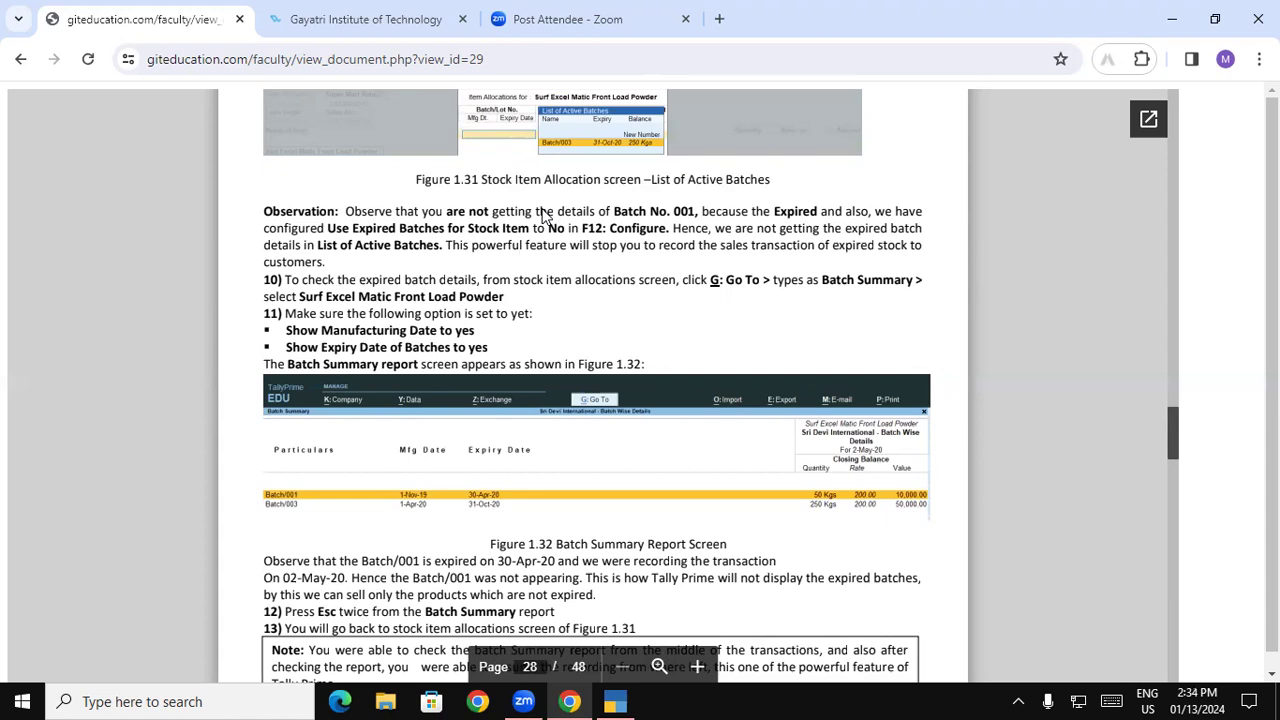
pyautogui.click(615, 701)
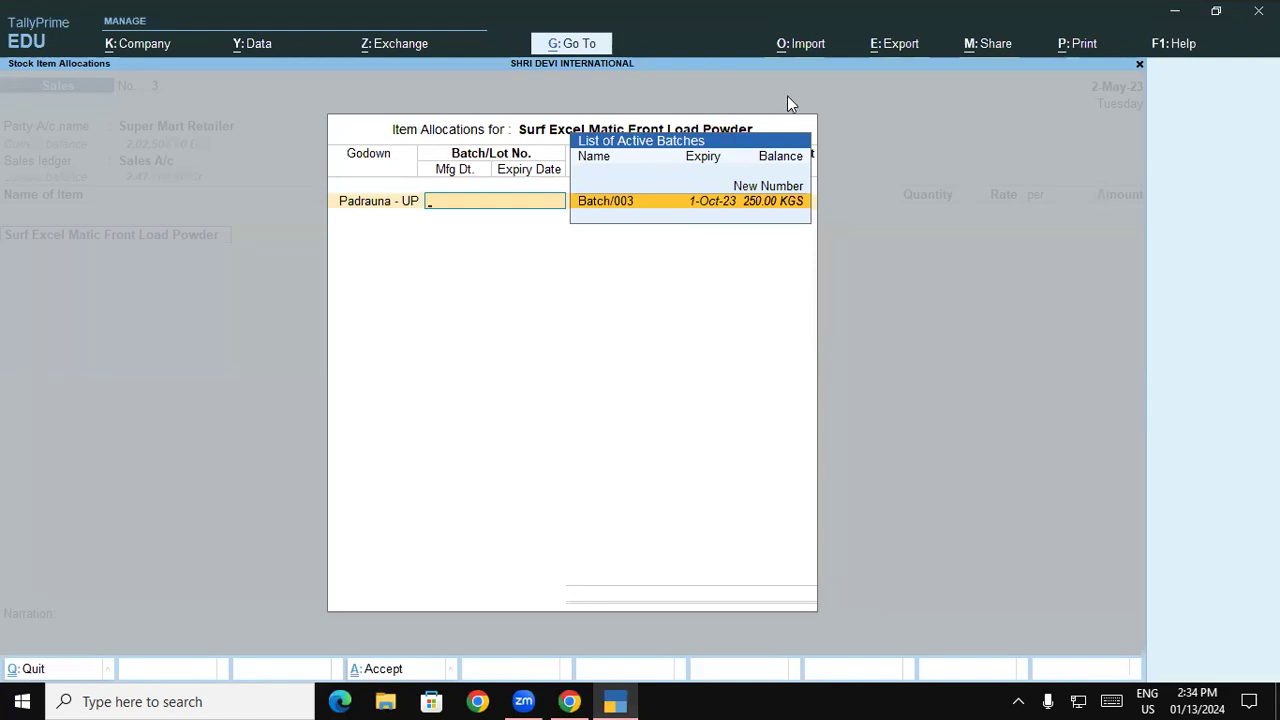
pyautogui.click(620, 700)
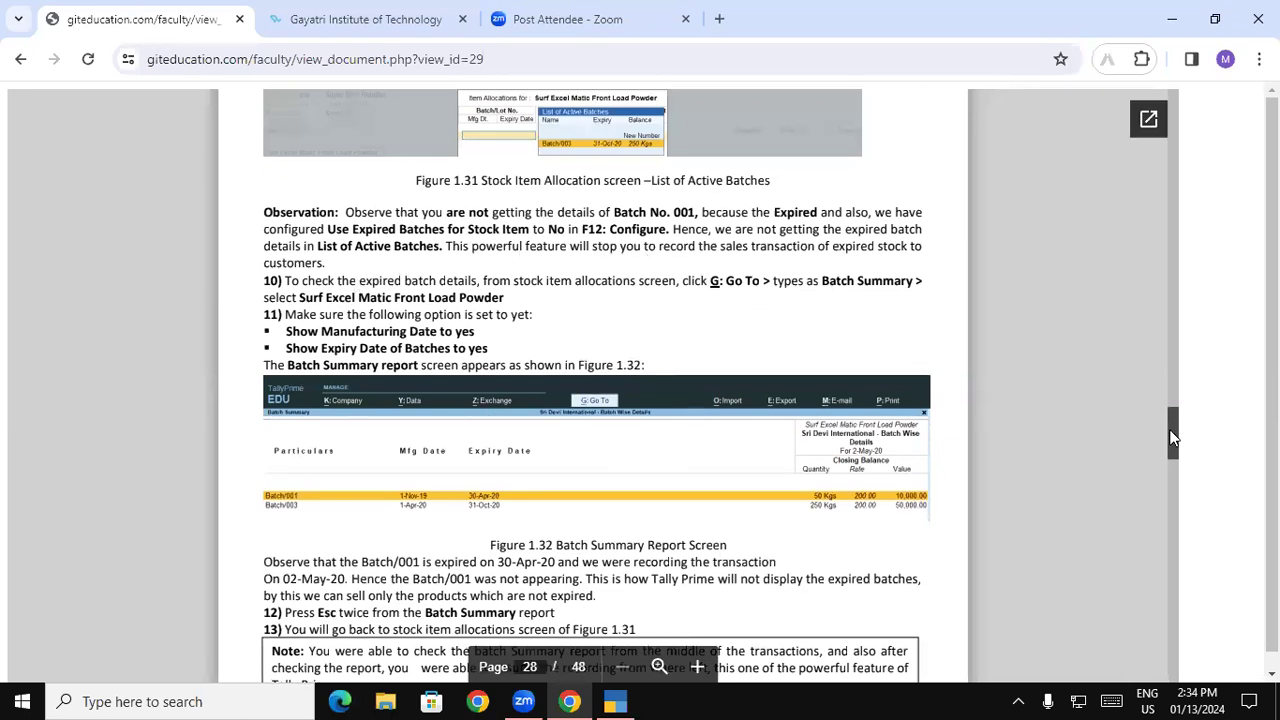
pyautogui.scroll(-6, 1173, 432)
pyautogui.scroll(4, 1173, 432)
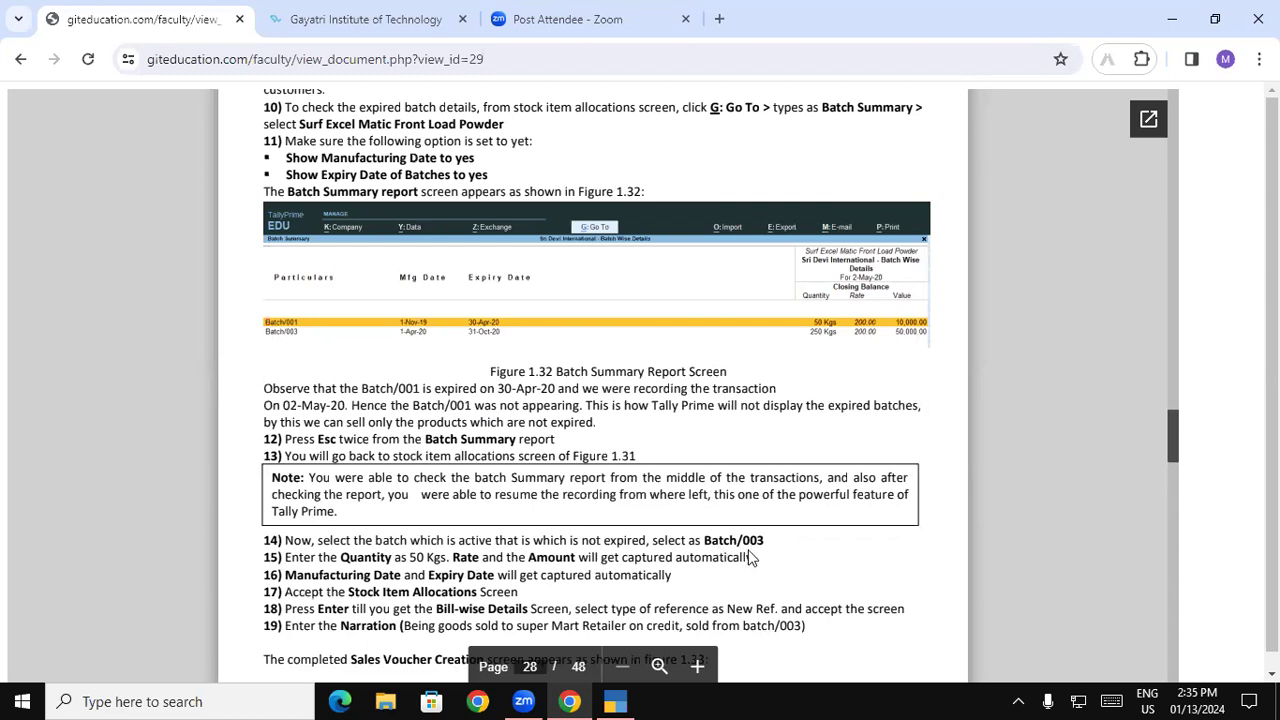
# Allocate 50 KGS from Batch/003 at a rate of 250.00, checking the quantity in the course document, and accept the item allocation.
pyautogui.click(615, 701)
pyautogui.press('Return')
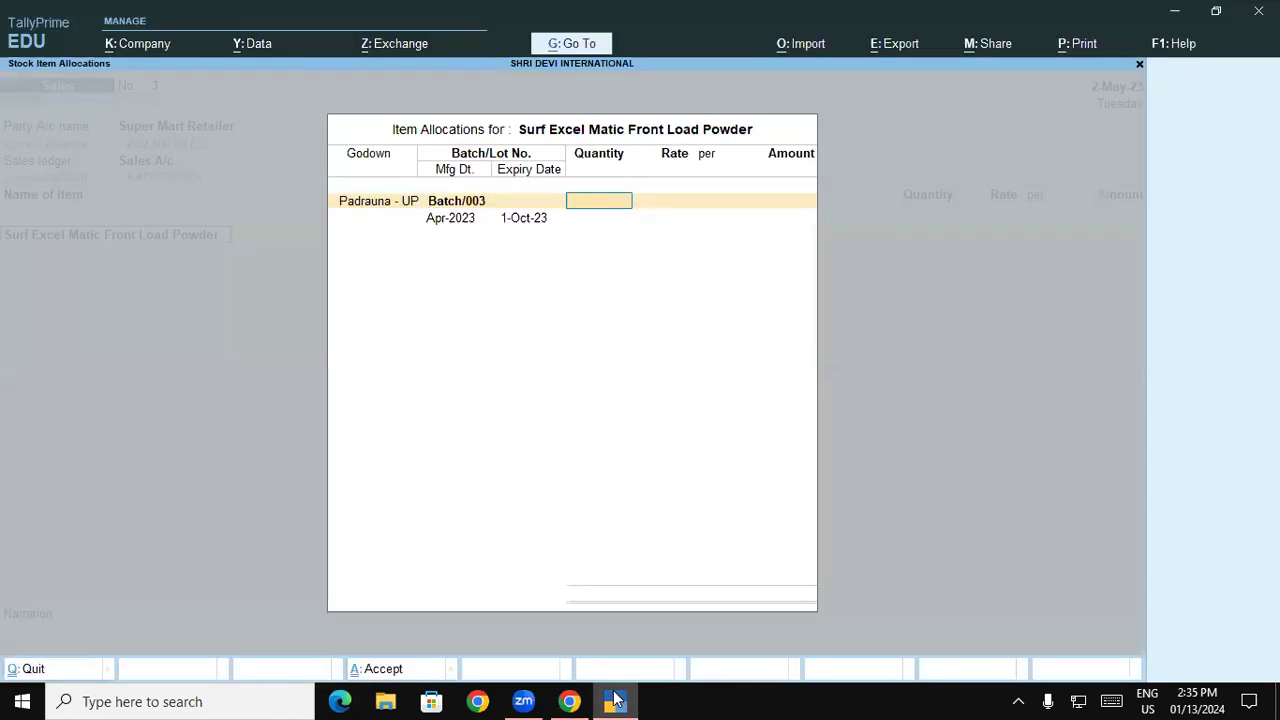
pyautogui.click(615, 701)
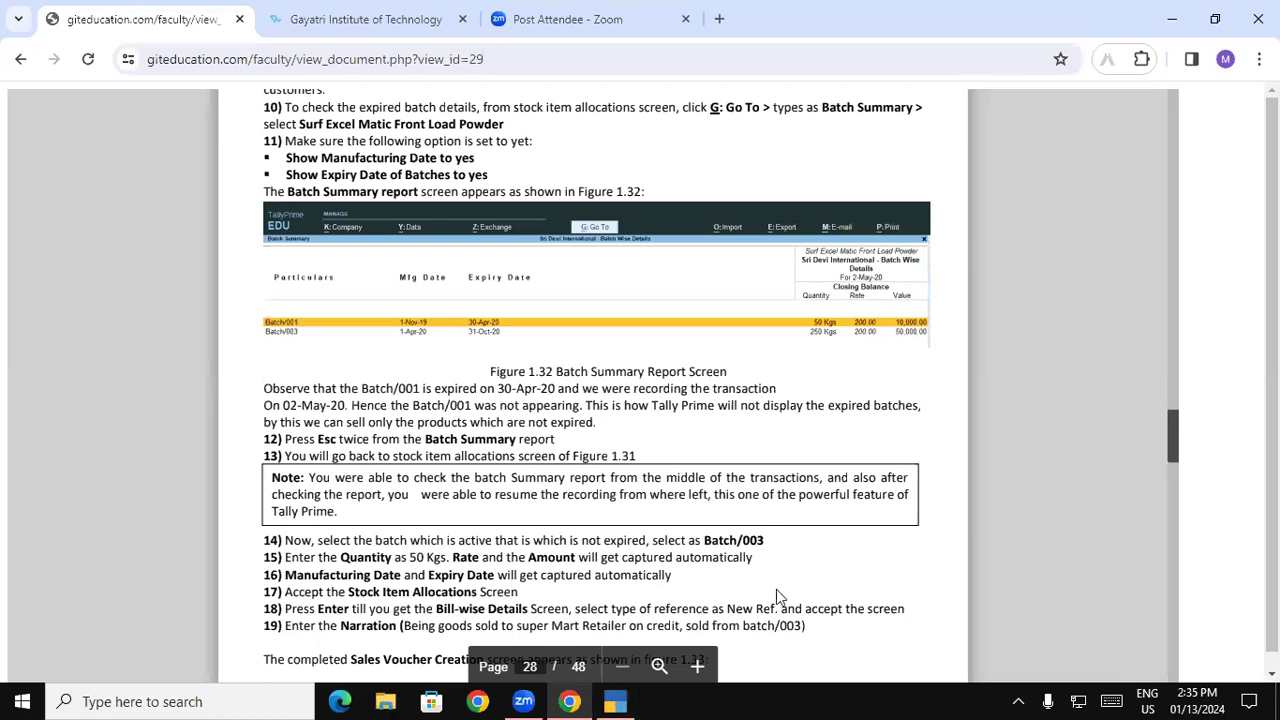
pyautogui.scroll(-1, 776, 597)
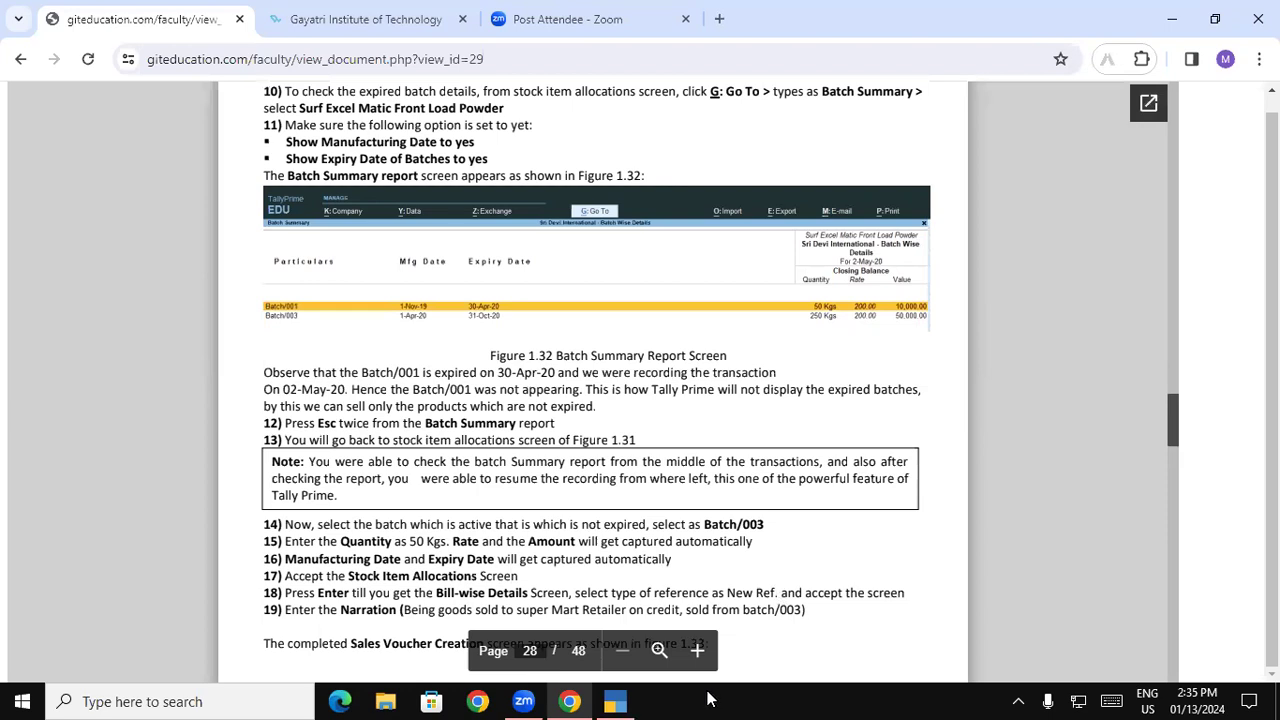
pyautogui.click(617, 700)
pyautogui.write('50')
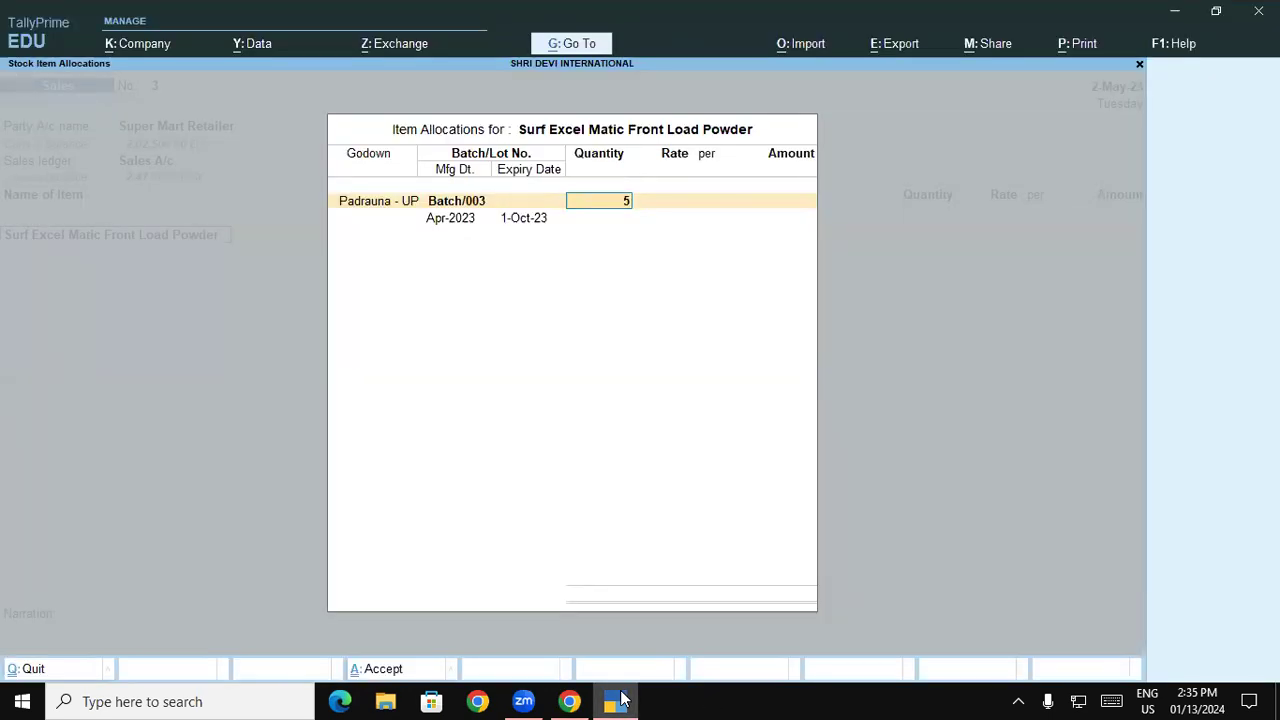
pyautogui.press('Return')
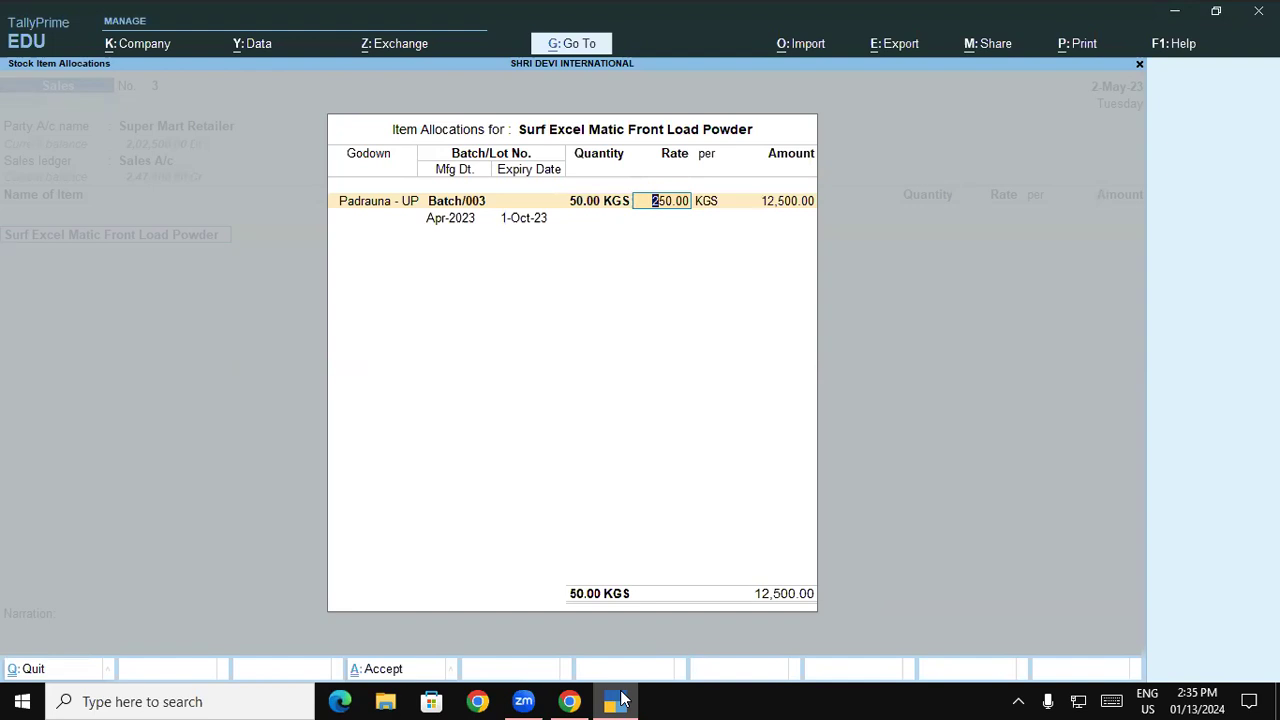
pyautogui.press('Return')
pyautogui.press('Return')
pyautogui.press('Return')
pyautogui.press('Return')
pyautogui.press('Return')
pyautogui.press('Return')
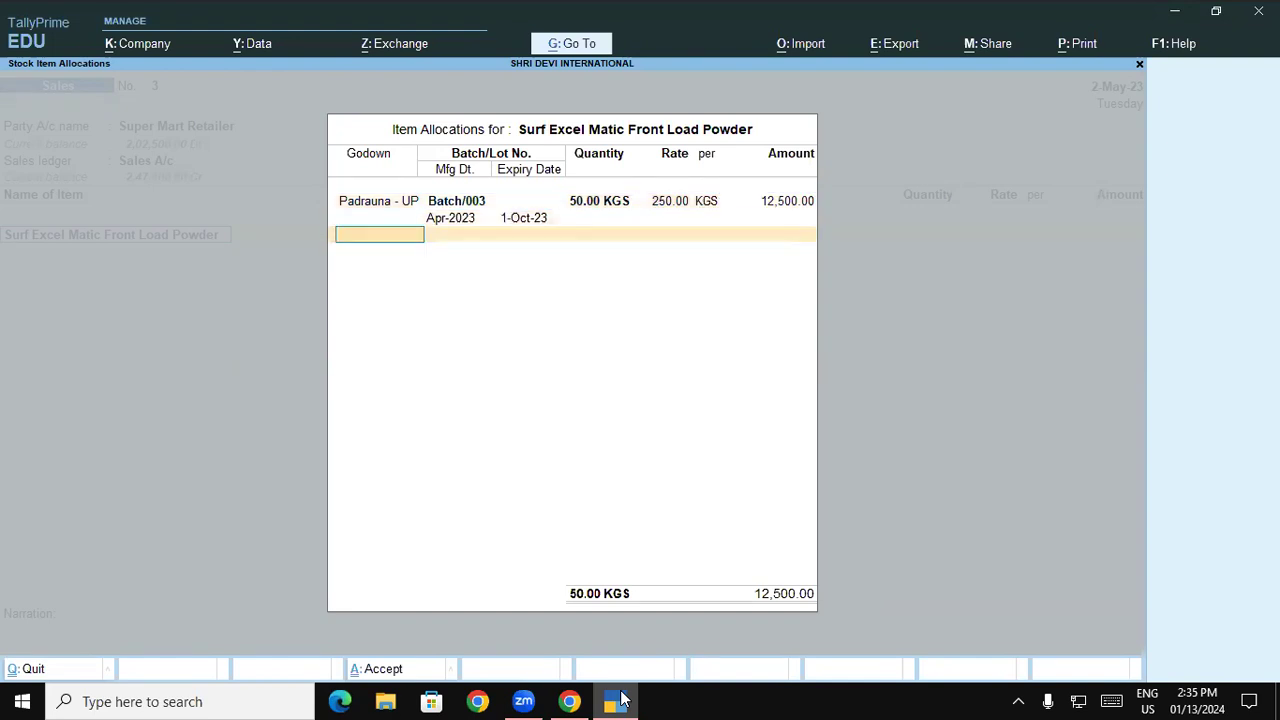
pyautogui.press('Return')
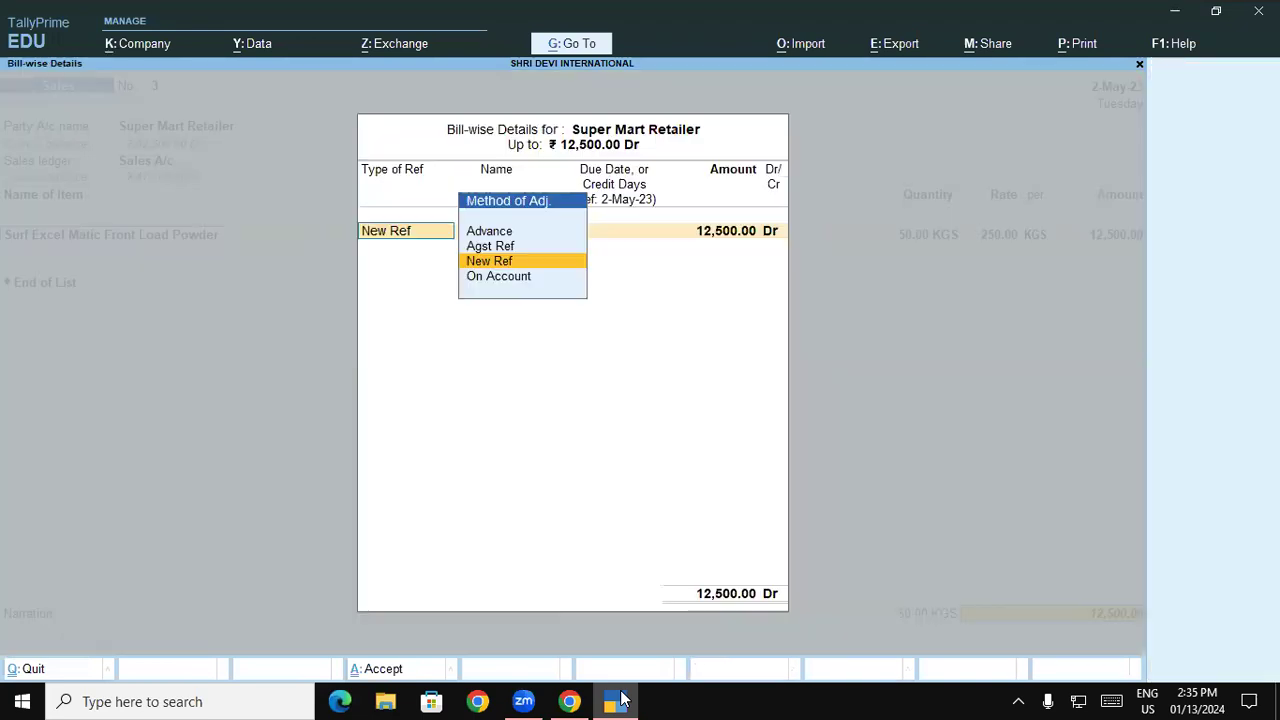
# Record Super Mart Retailer's bill-wise details as New Ref 03 for the full amount and save the sales voucher.
pyautogui.press('Return')
pyautogui.write('03')
pyautogui.press('Return')
pyautogui.press('Return')
pyautogui.press('Return')
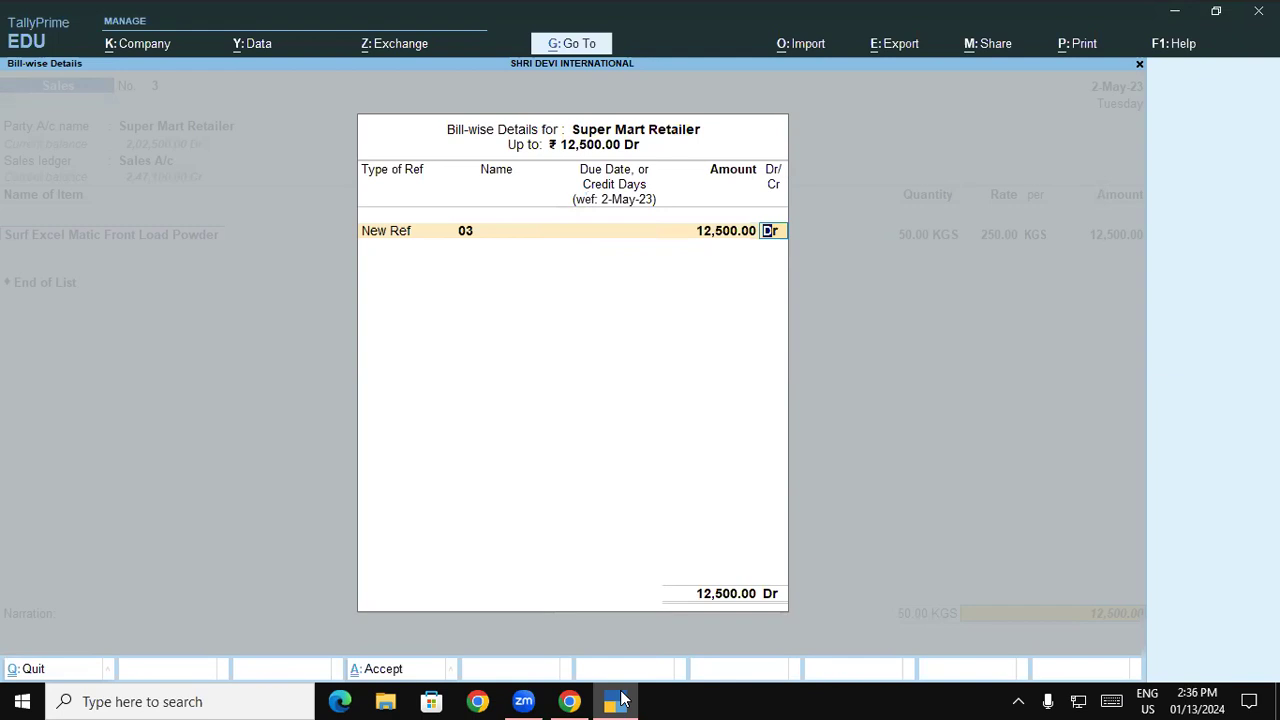
pyautogui.press('Return')
pyautogui.press('Return')
pyautogui.press('Return')
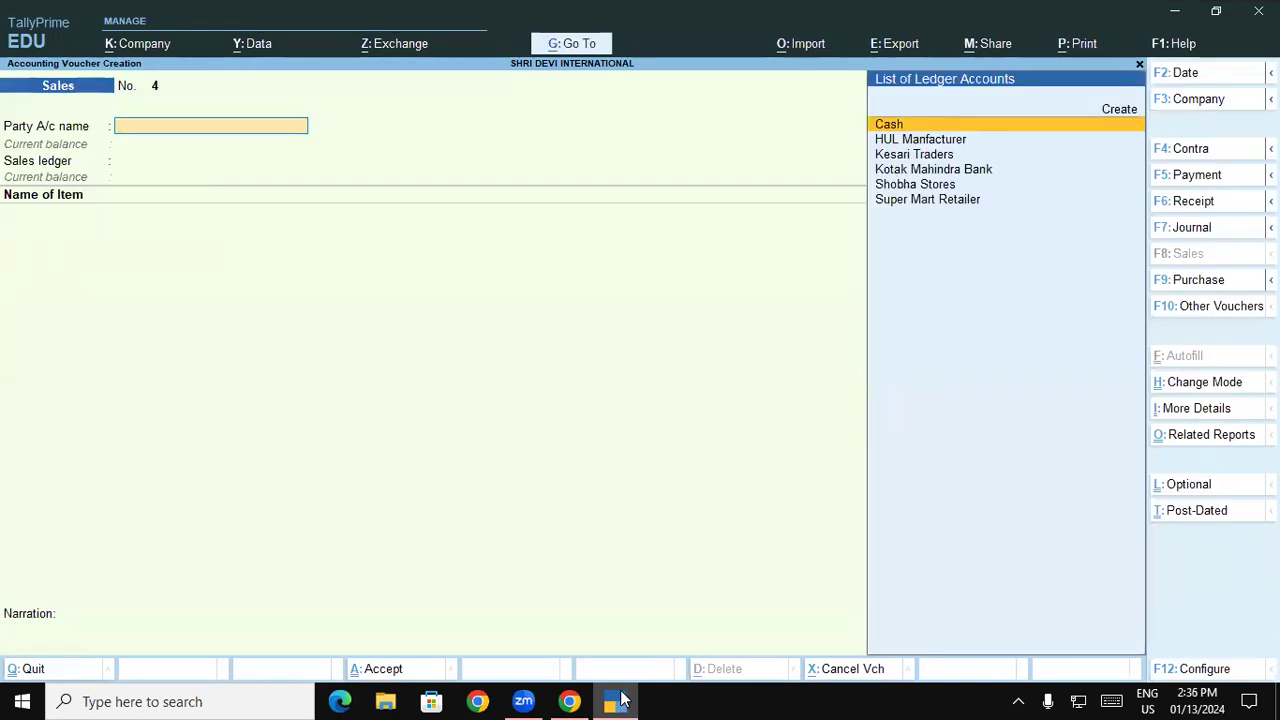
# Switch to the course document and read the completed sales voucher figure and the Super Mart Retailer receipt activity.
pyautogui.click(617, 700)
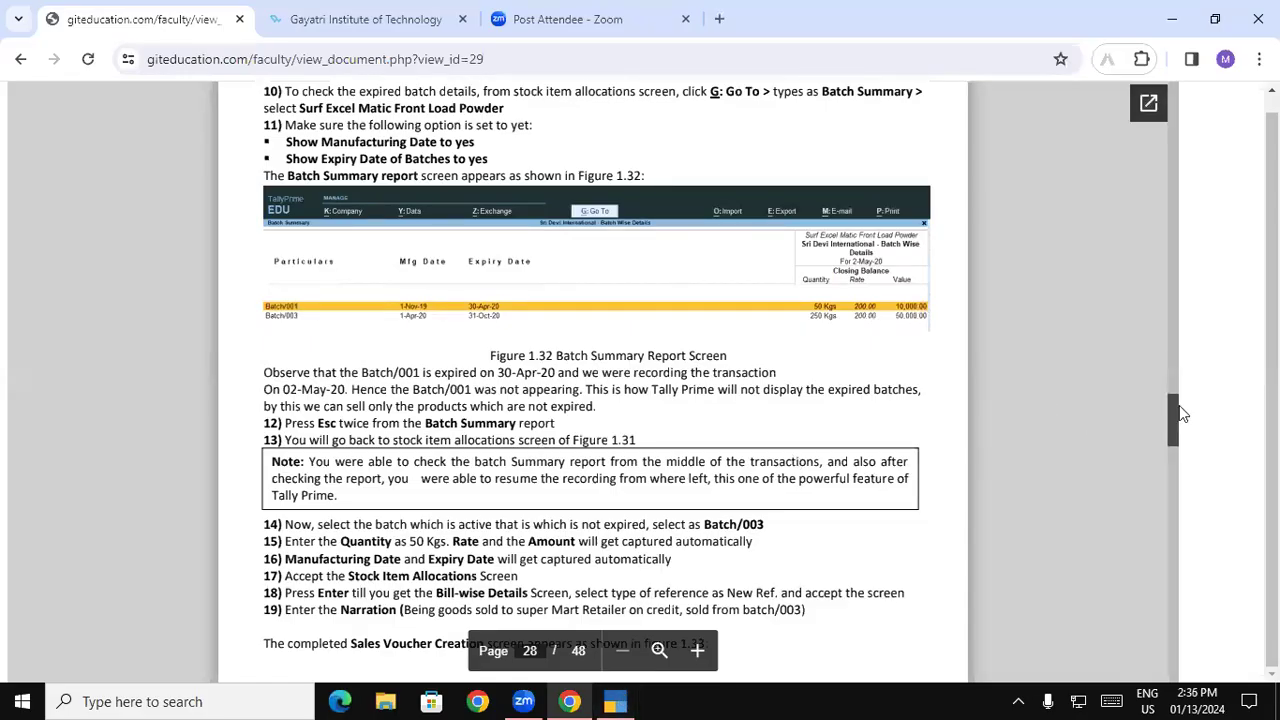
pyautogui.moveTo(1178, 415); pyautogui.dragTo(1176, 424)
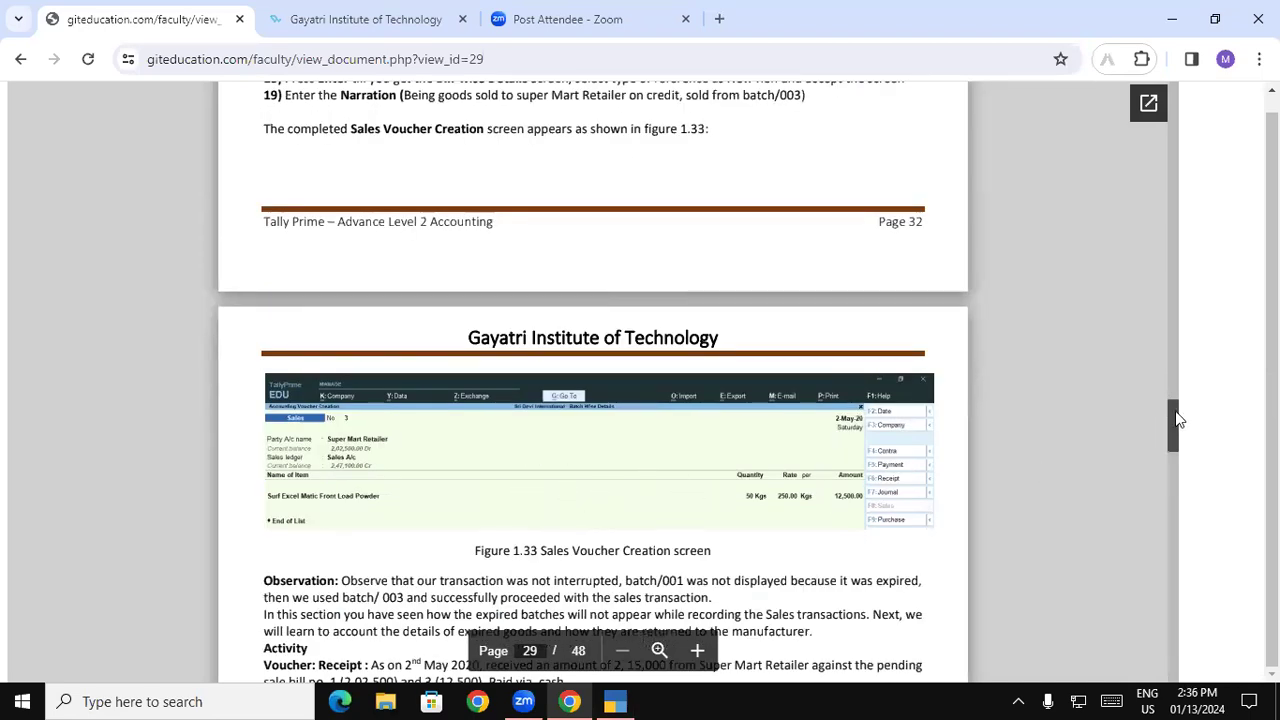
pyautogui.moveTo(1175, 420); pyautogui.dragTo(1176, 423)
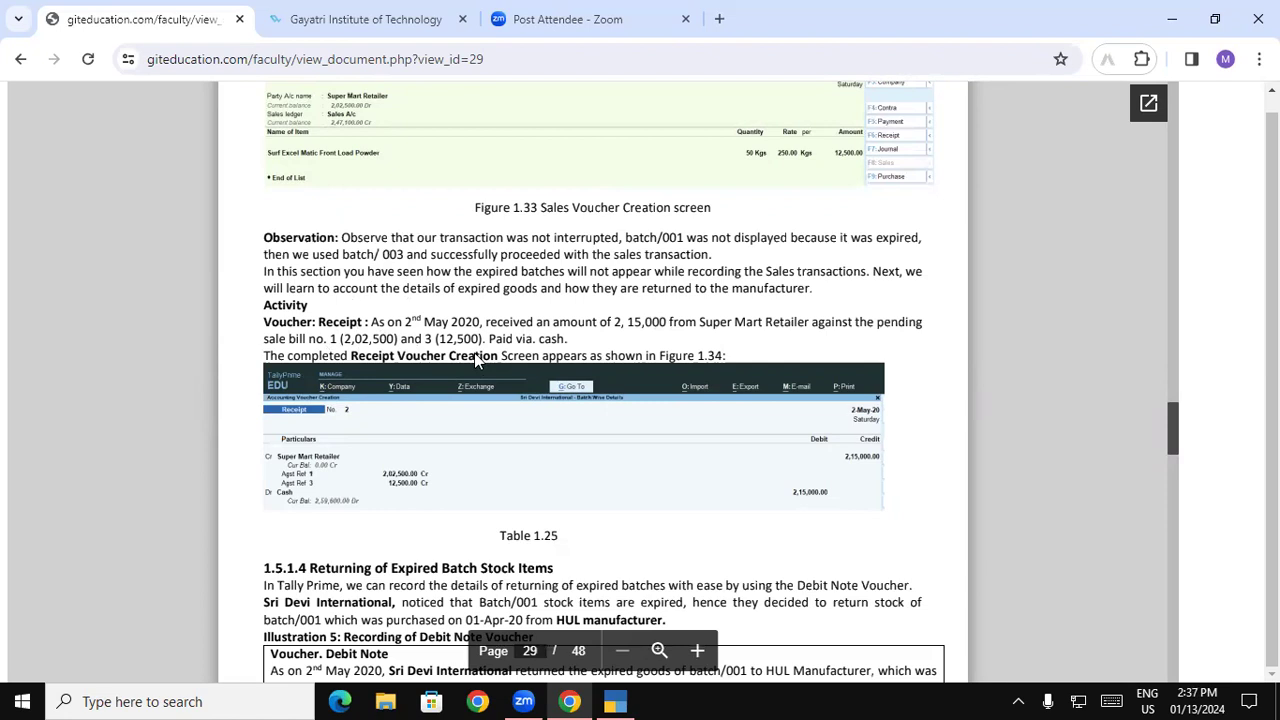
# Switch to TallyPrime, start a receipt voucher and choose Super Mart Retailer as the credited ledger.
pyautogui.click(601, 686)
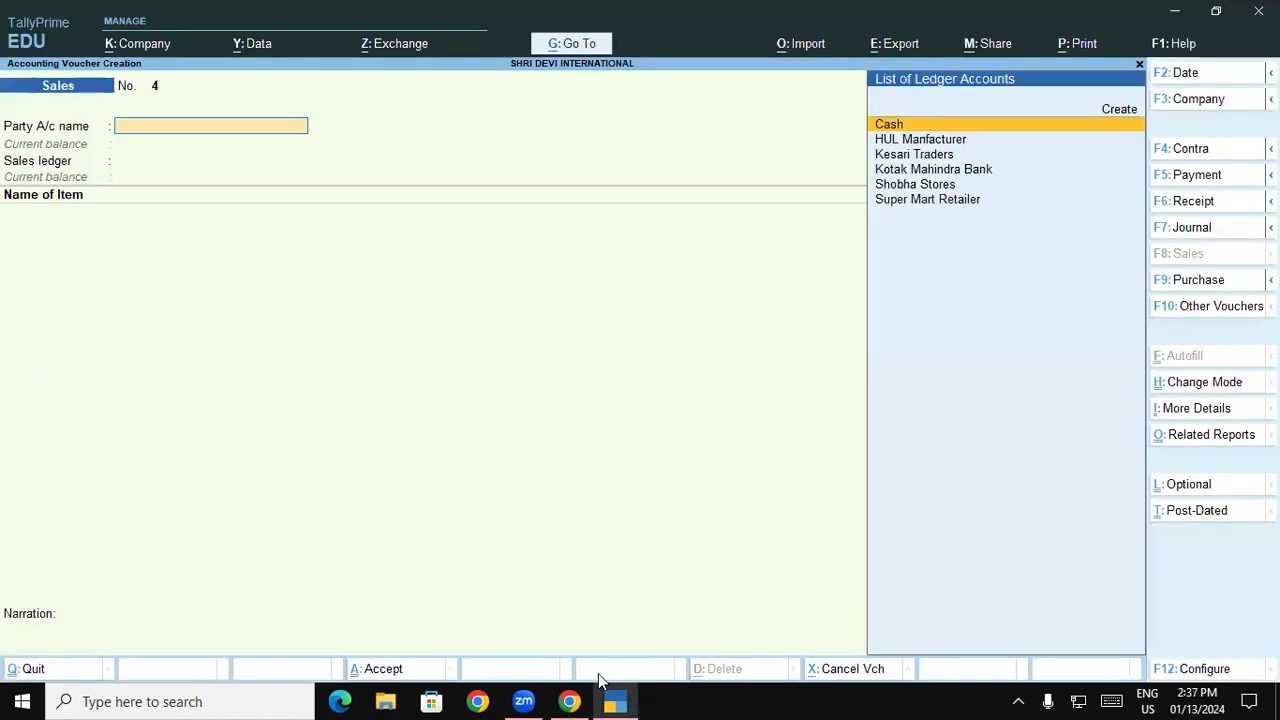
pyautogui.press('F6')
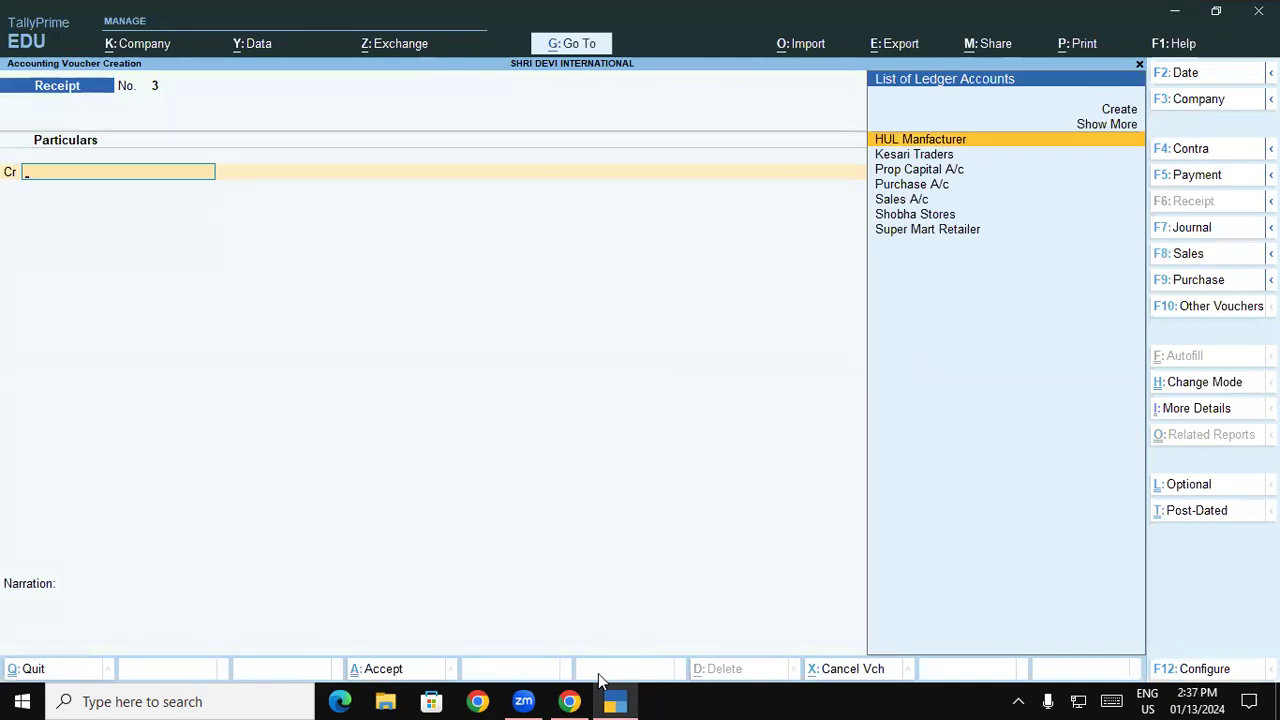
pyautogui.write('S')
pyautogui.press('Down')
pyautogui.press('Down')
pyautogui.press('Down')
pyautogui.press('Down')
pyautogui.press('Down')
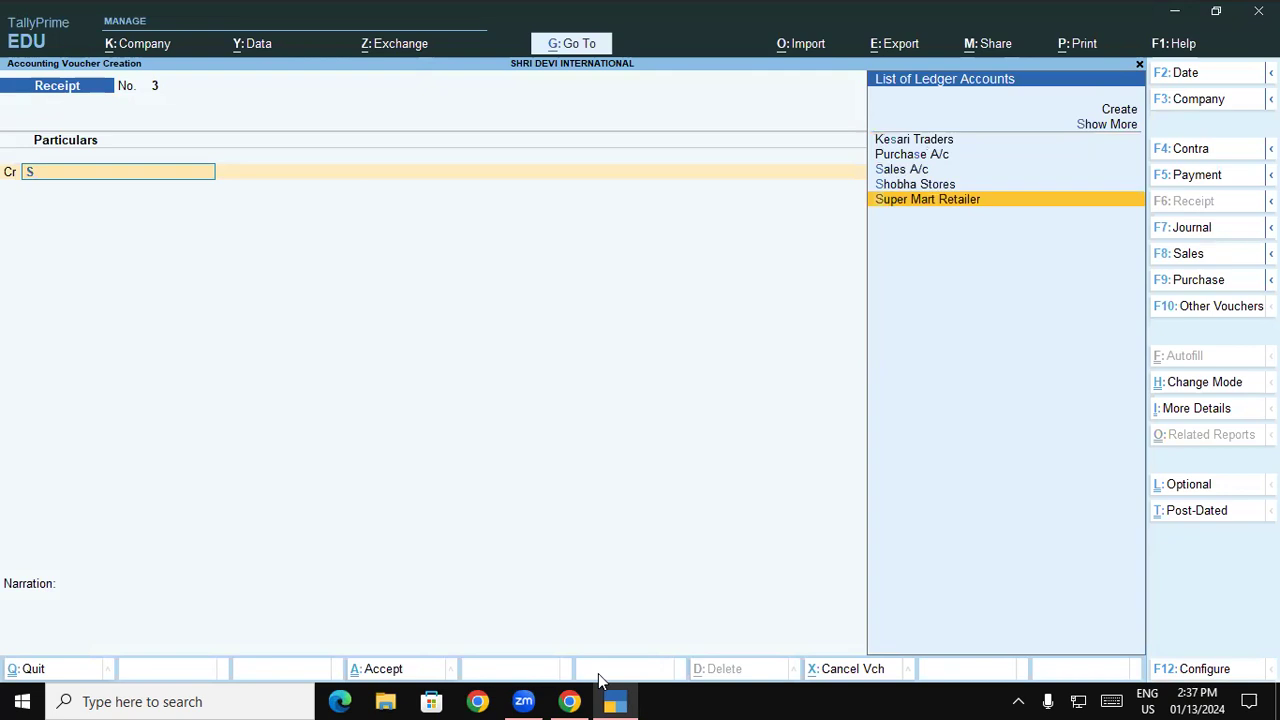
pyautogui.press('Return')
# Settle Super Mart Retailer's pending bills 01 for 2,02,500.00 and 03 for 12,500.00 as Agst Ref, completing the bill-wise details.
pyautogui.press('Return')
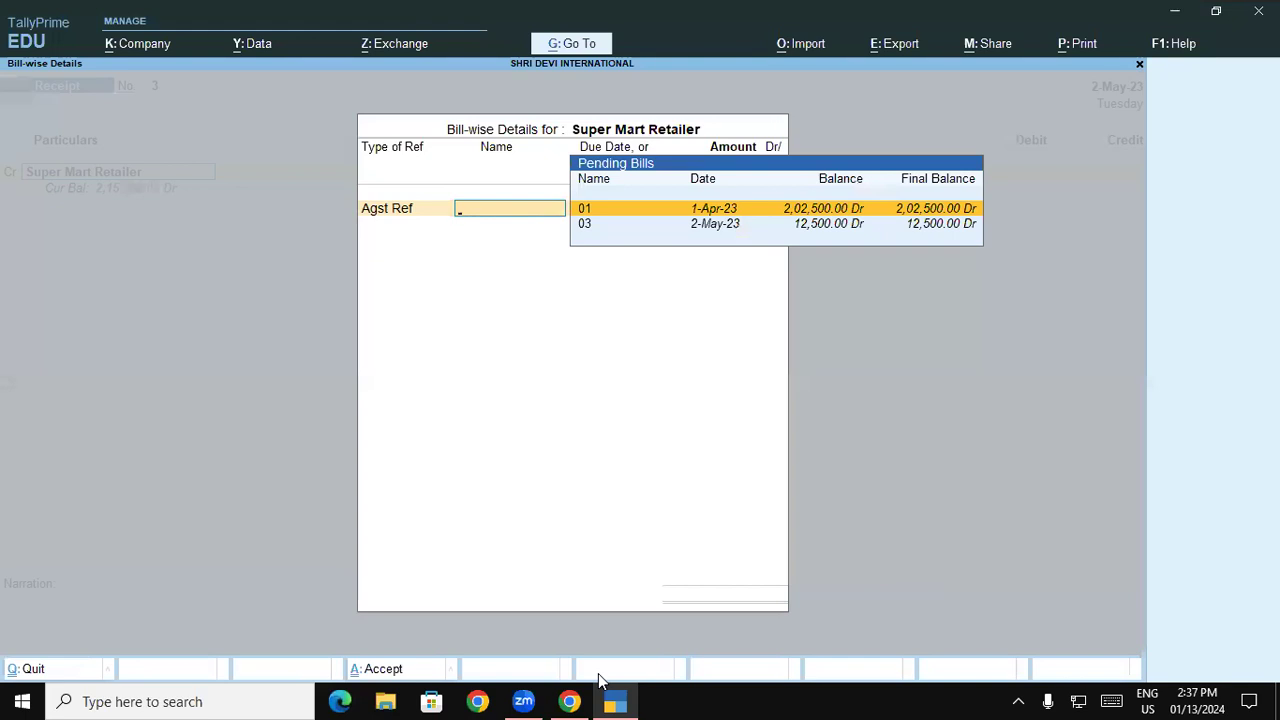
pyautogui.press('Return')
pyautogui.press('Return')
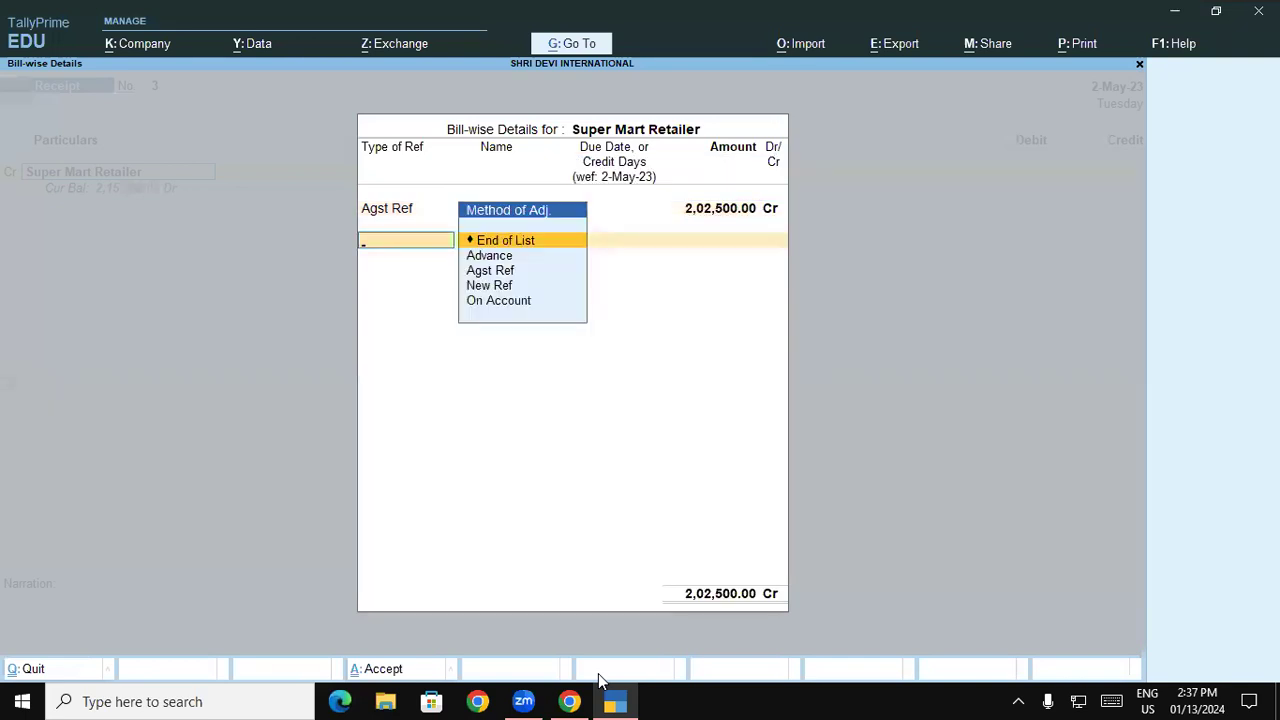
pyautogui.press('Down')
pyautogui.press('Down')
pyautogui.press('Return')
pyautogui.press('Return')
pyautogui.press('Return')
pyautogui.press('Return')
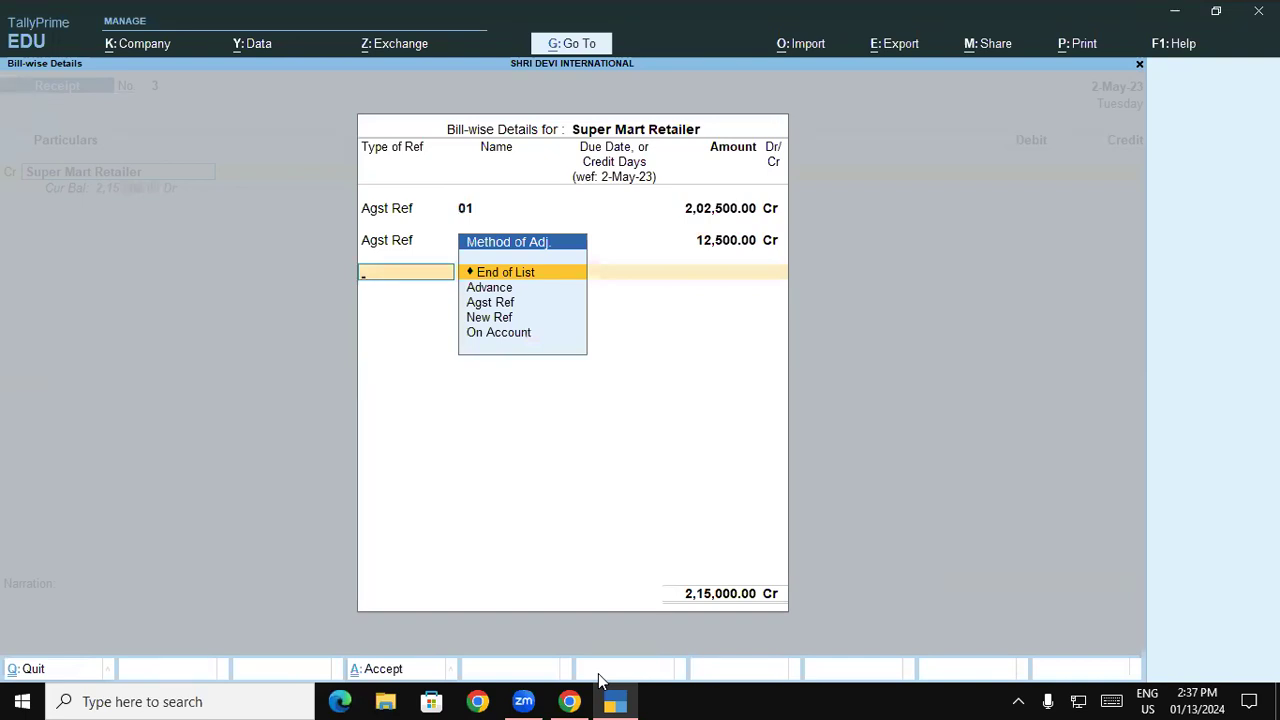
pyautogui.press('Return')
pyautogui.press('Return')
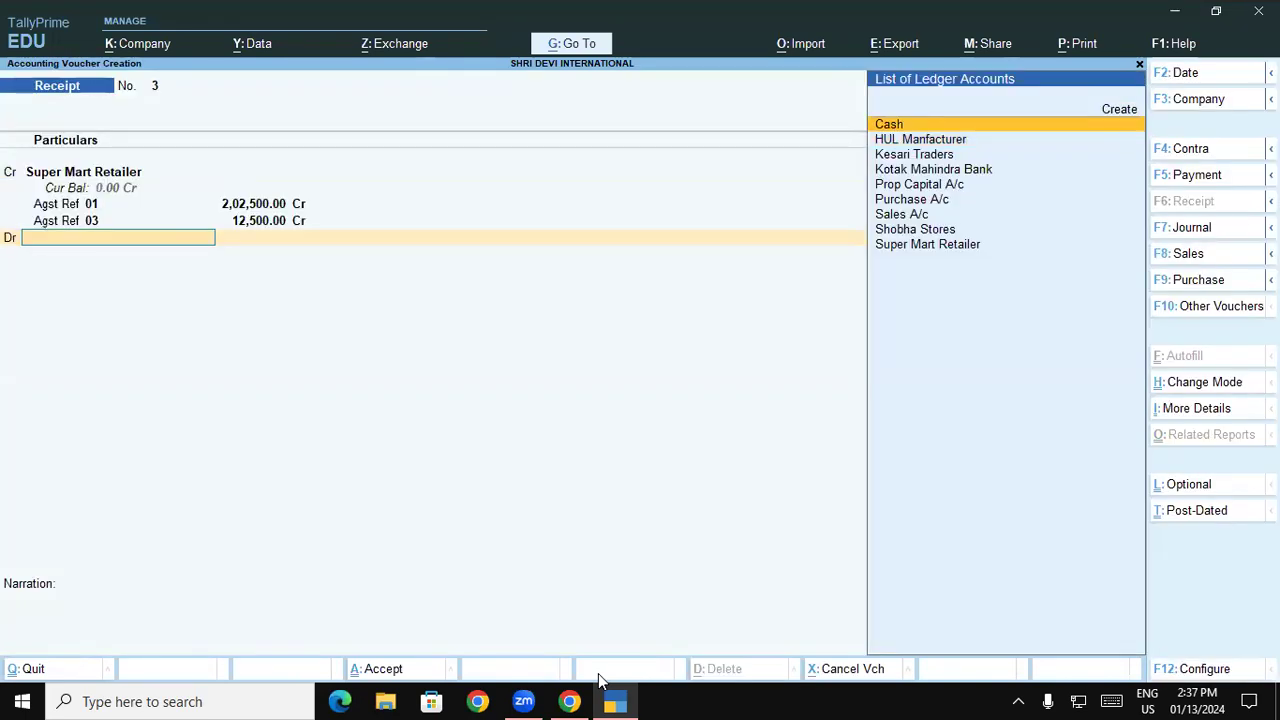
# Check the receipt activity in the course document, debit Cash for 2,15,000.00 and save the receipt voucher without a narration.
pyautogui.click(616, 700)
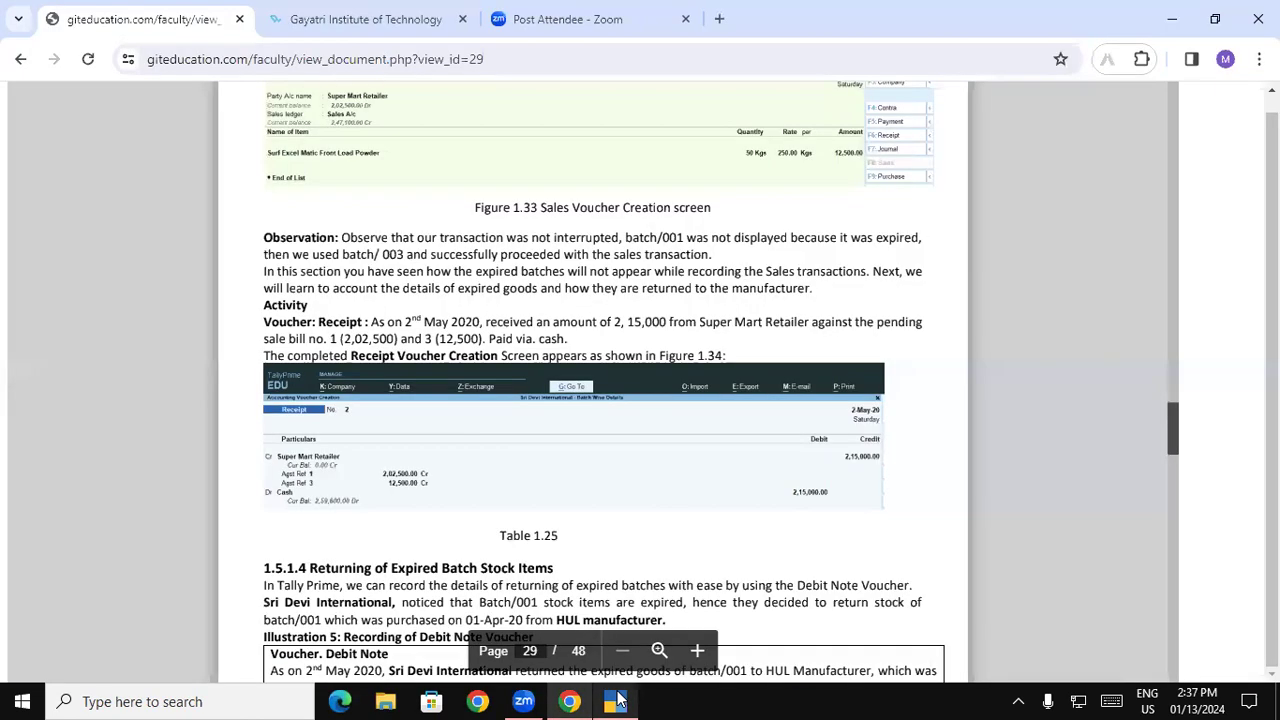
pyautogui.click(616, 700)
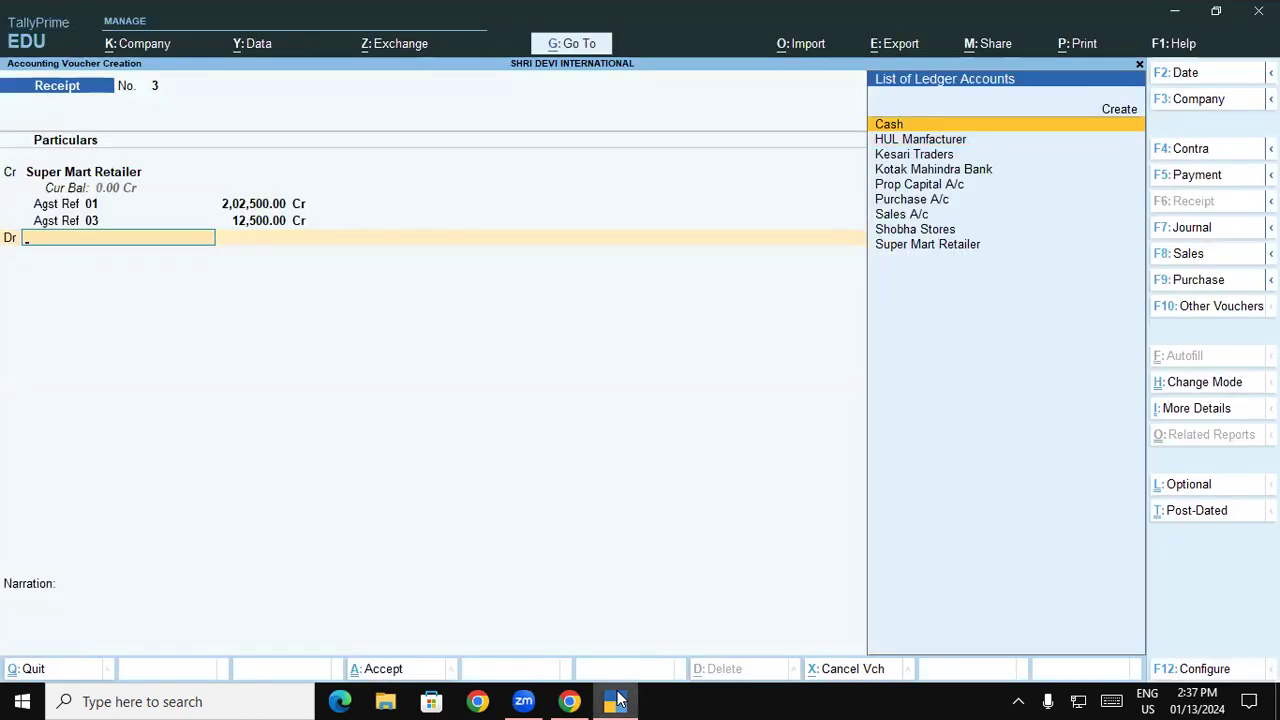
pyautogui.write('cas')
pyautogui.press('Return')
pyautogui.press('Return')
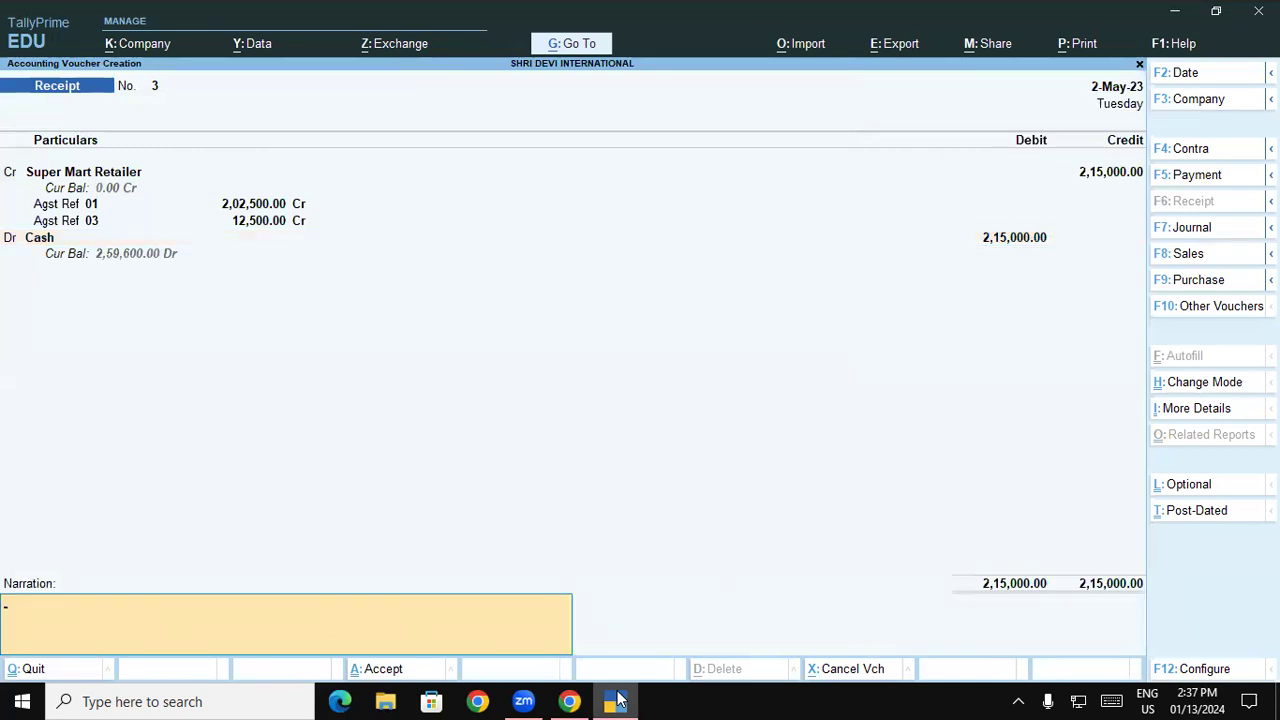
pyautogui.press('Return')
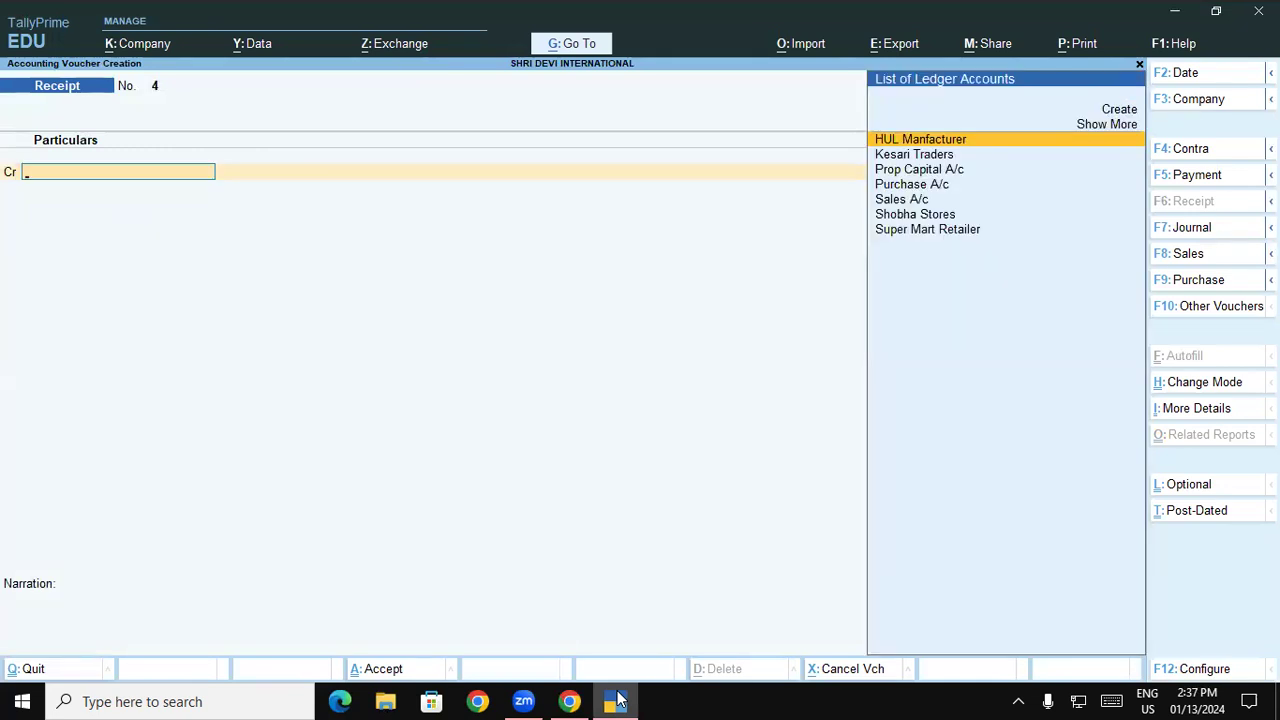
# Read the course document's debit note illustration on returning expired Batch/001 goods to HUL Manufacturer, and return to TallyPrime.
pyautogui.click(617, 698)
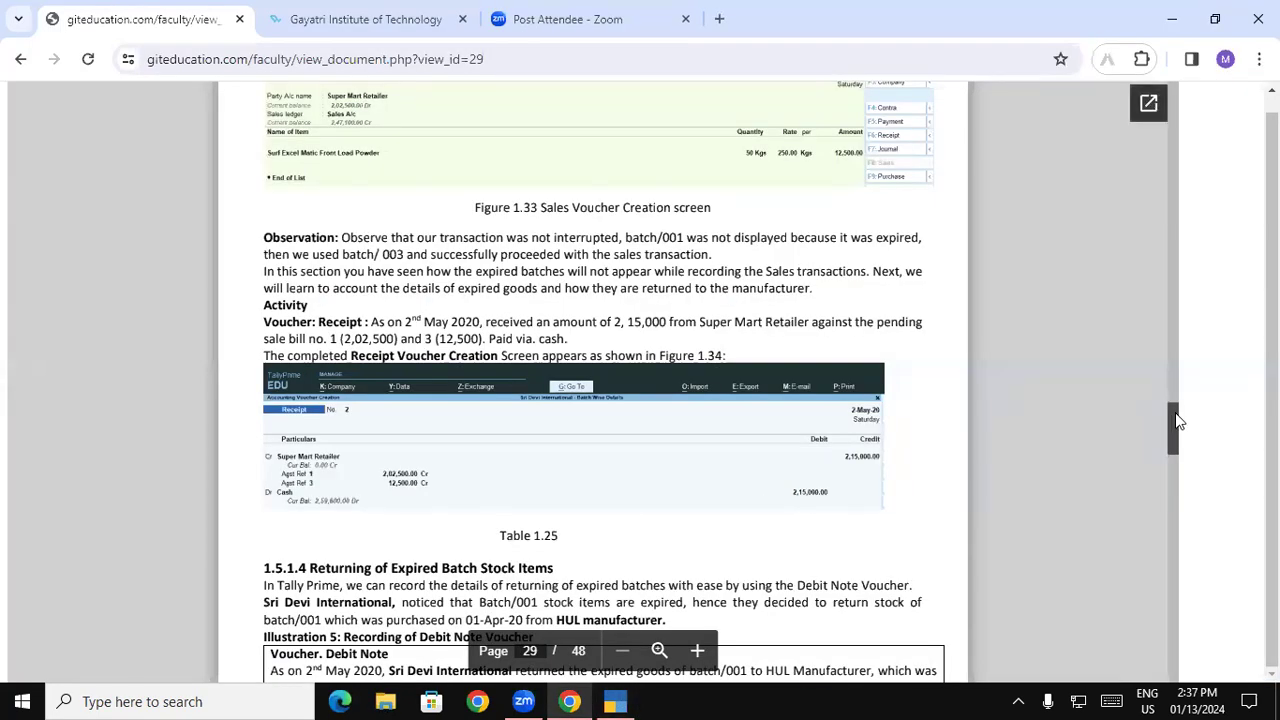
pyautogui.scroll(-3, 1177, 425)
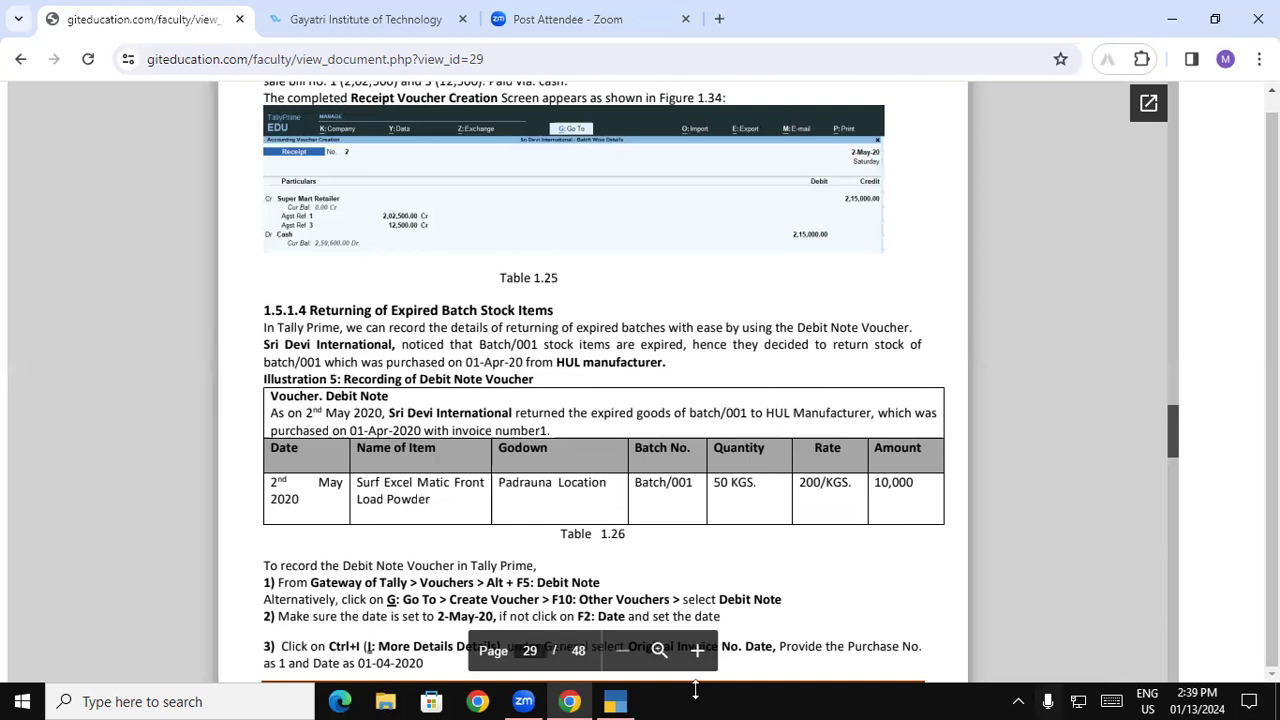
pyautogui.moveTo(618, 700)
pyautogui.click(595, 650)
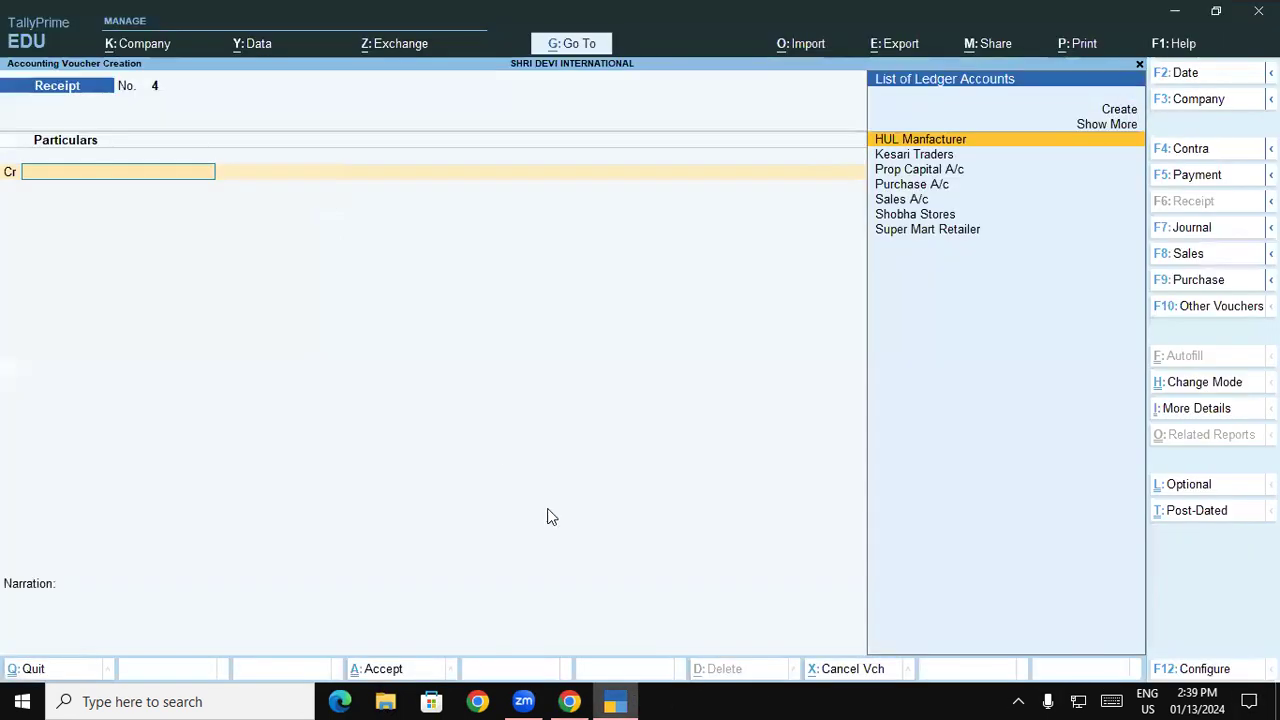
# Start a debit note voucher for HUL Manfacturer and change its mode to Item Invoice.
pyautogui.press('ctrl')
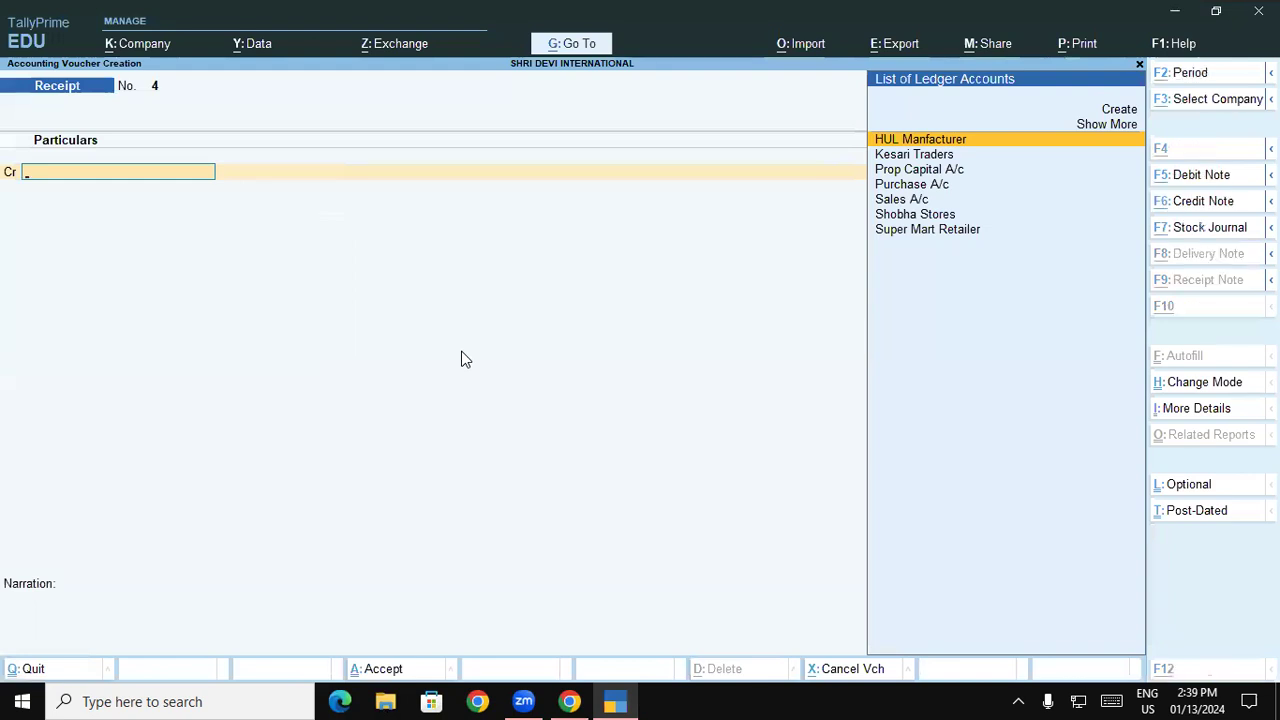
pyautogui.hotkey('ctrl', 'F5')
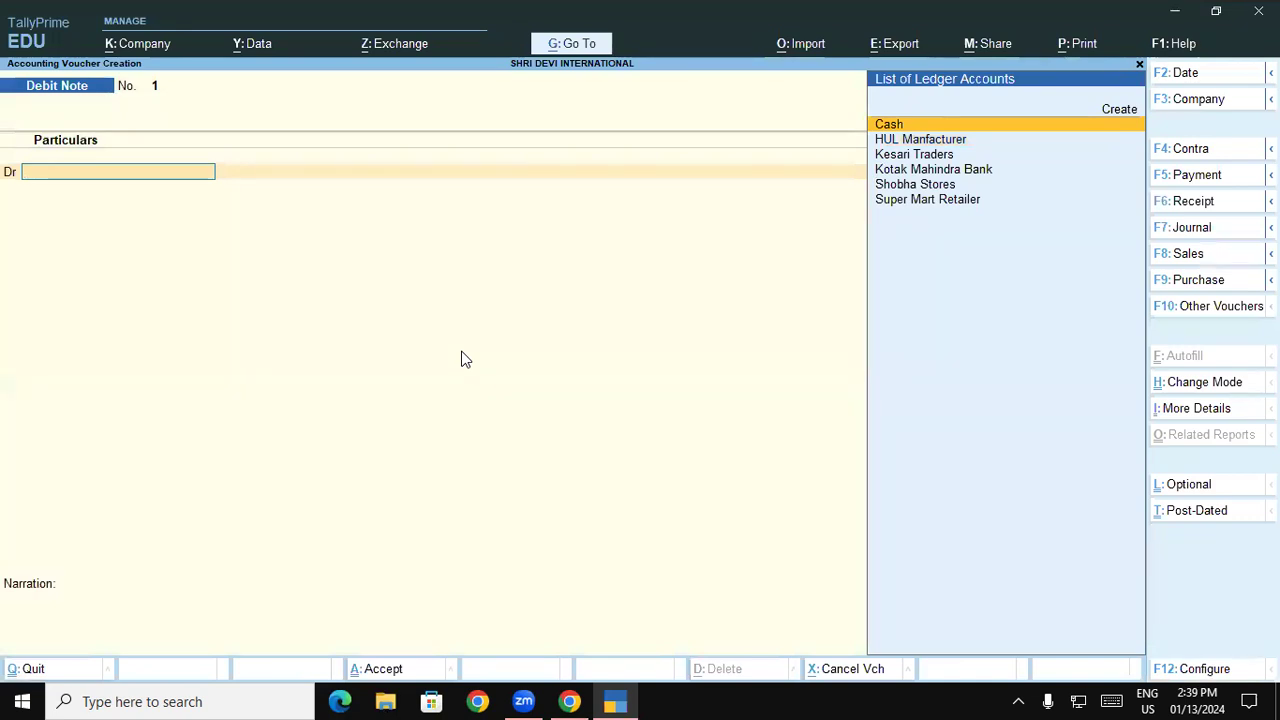
pyautogui.write('Hu')
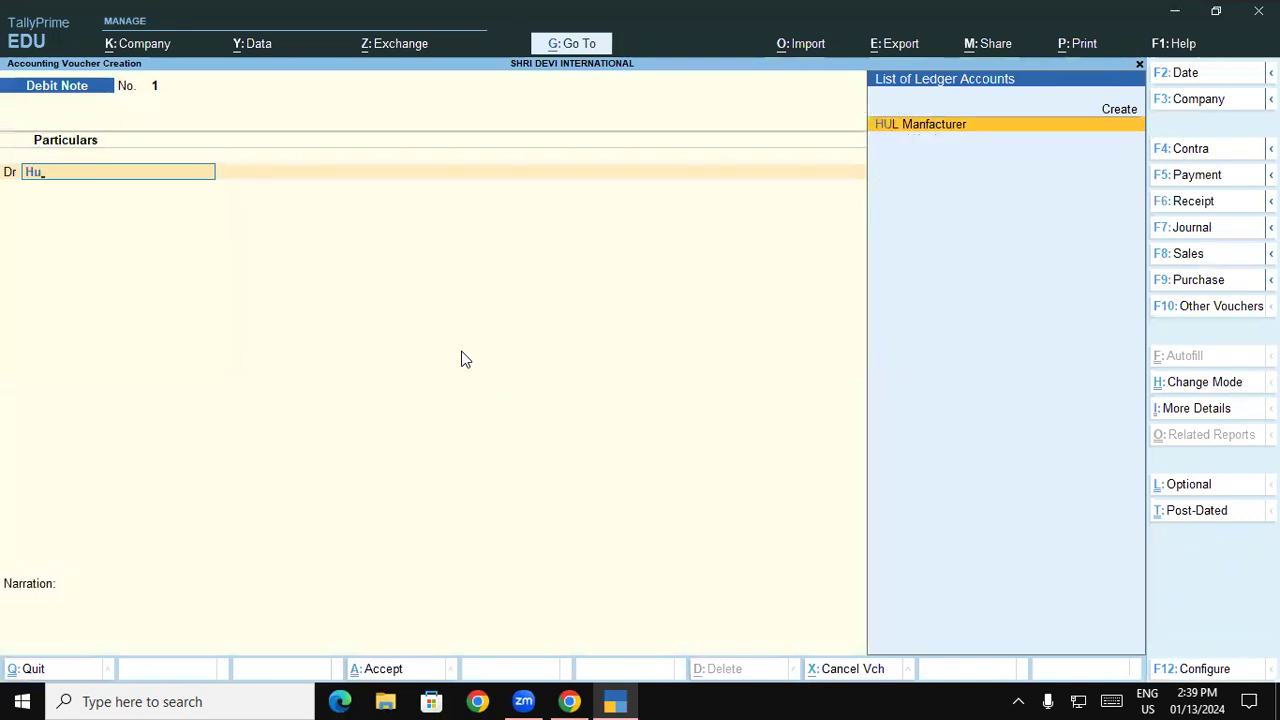
pyautogui.press('Return')
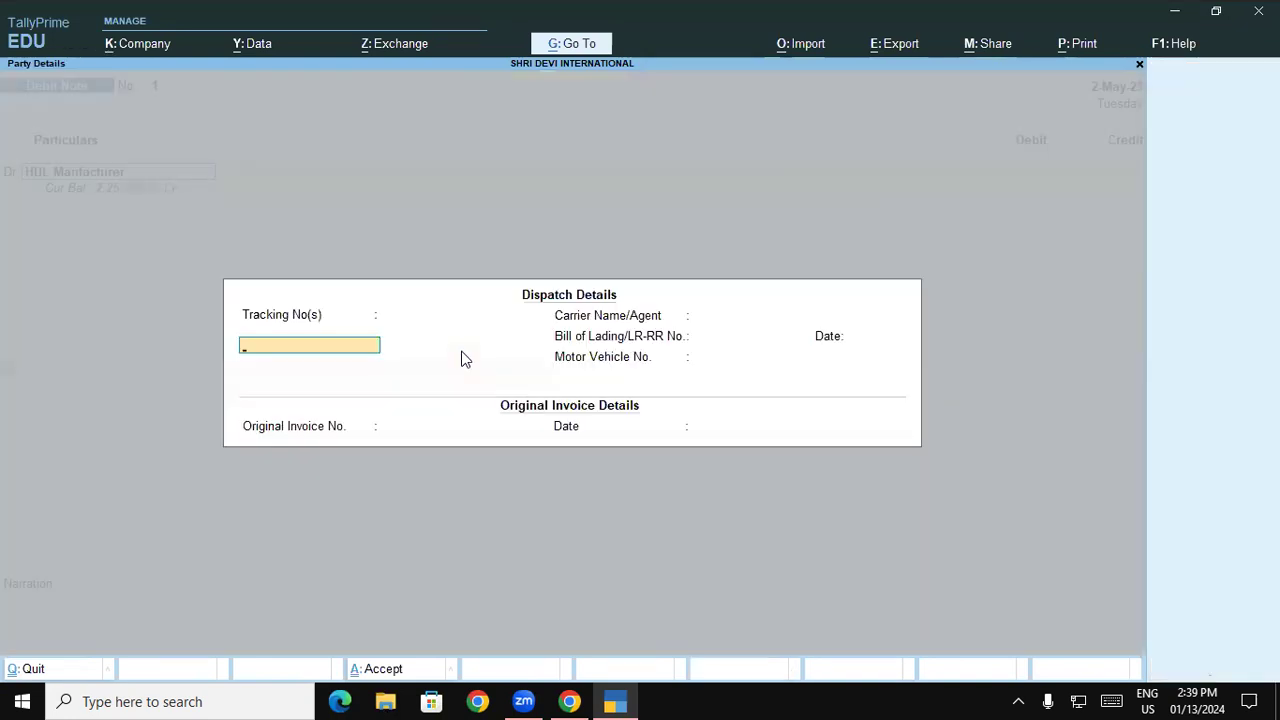
pyautogui.press('Escape')
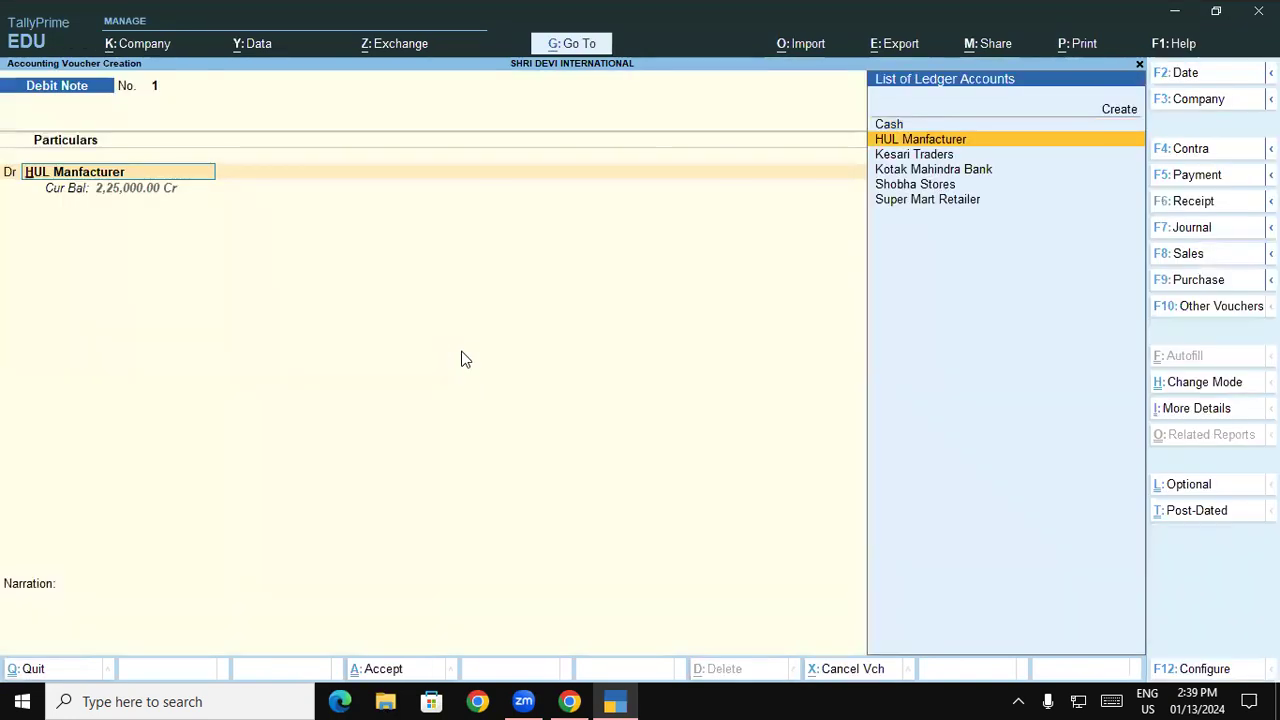
pyautogui.click(1200, 385)
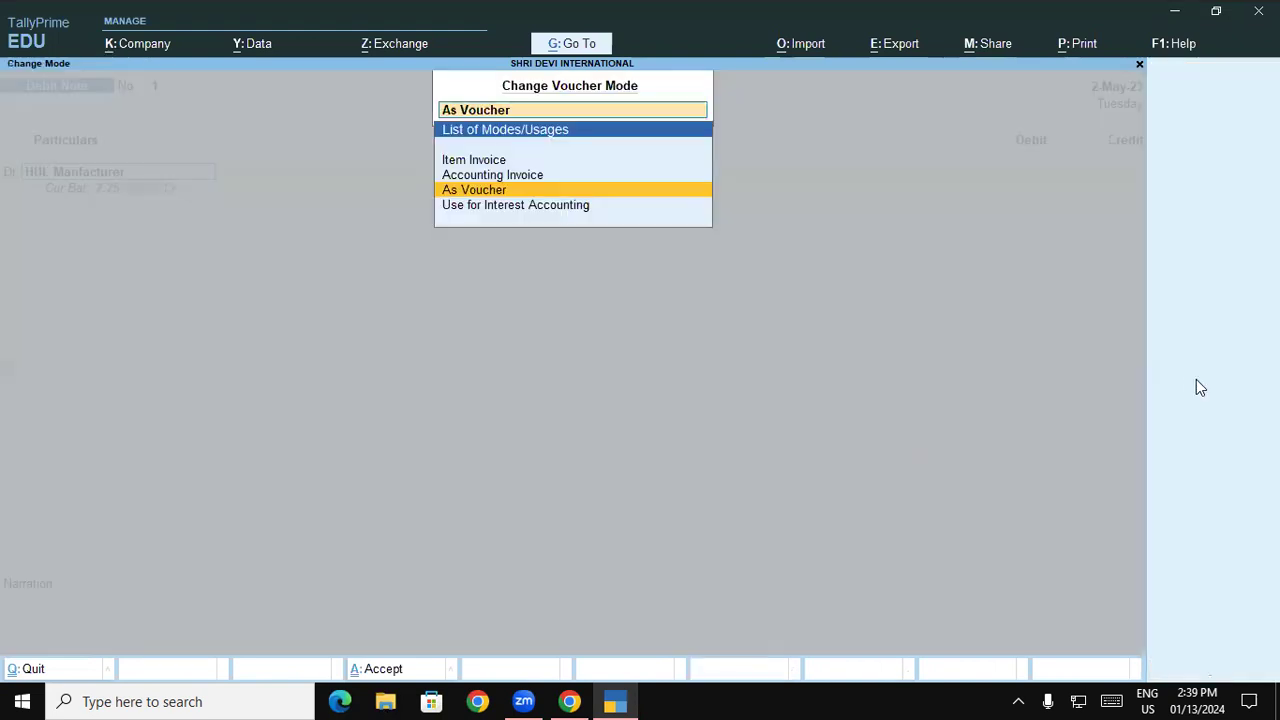
pyautogui.click(502, 163)
pyautogui.click(502, 163)
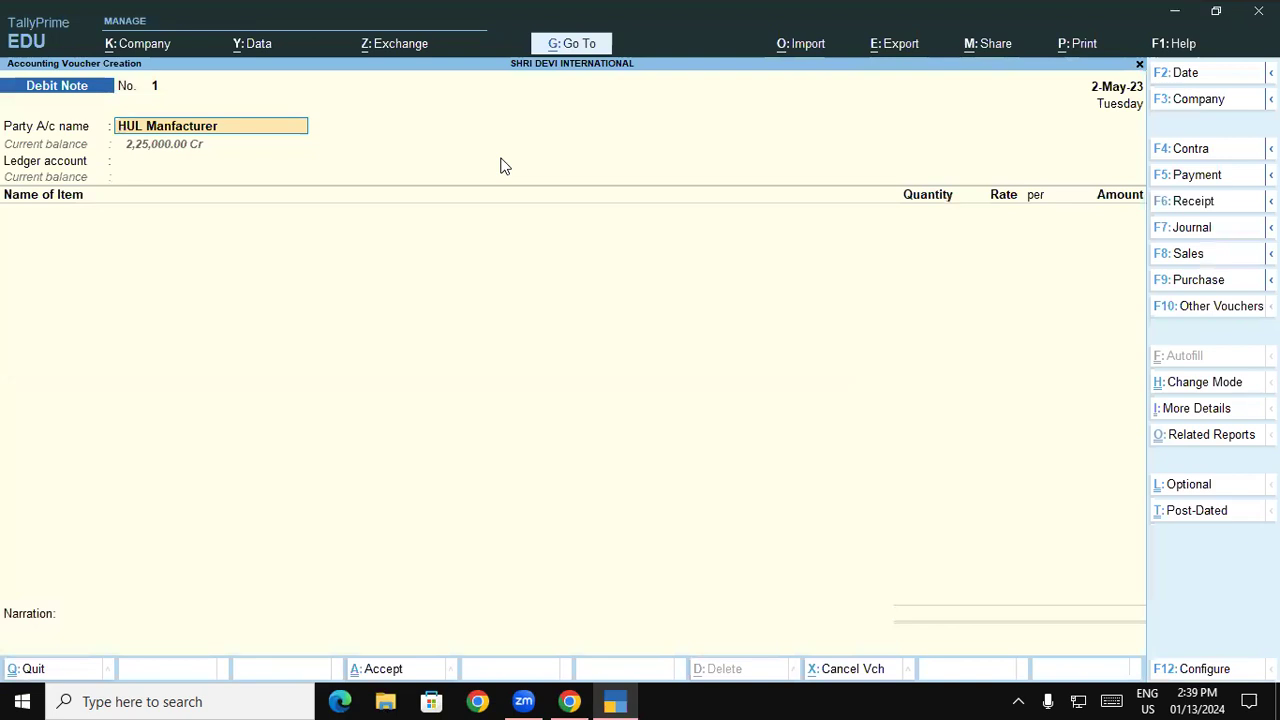
# Enter original invoice no. 01 dated 2-May-23, leaving the dispatch details blank and checking the invoice number in the course document.
pyautogui.press('Return')
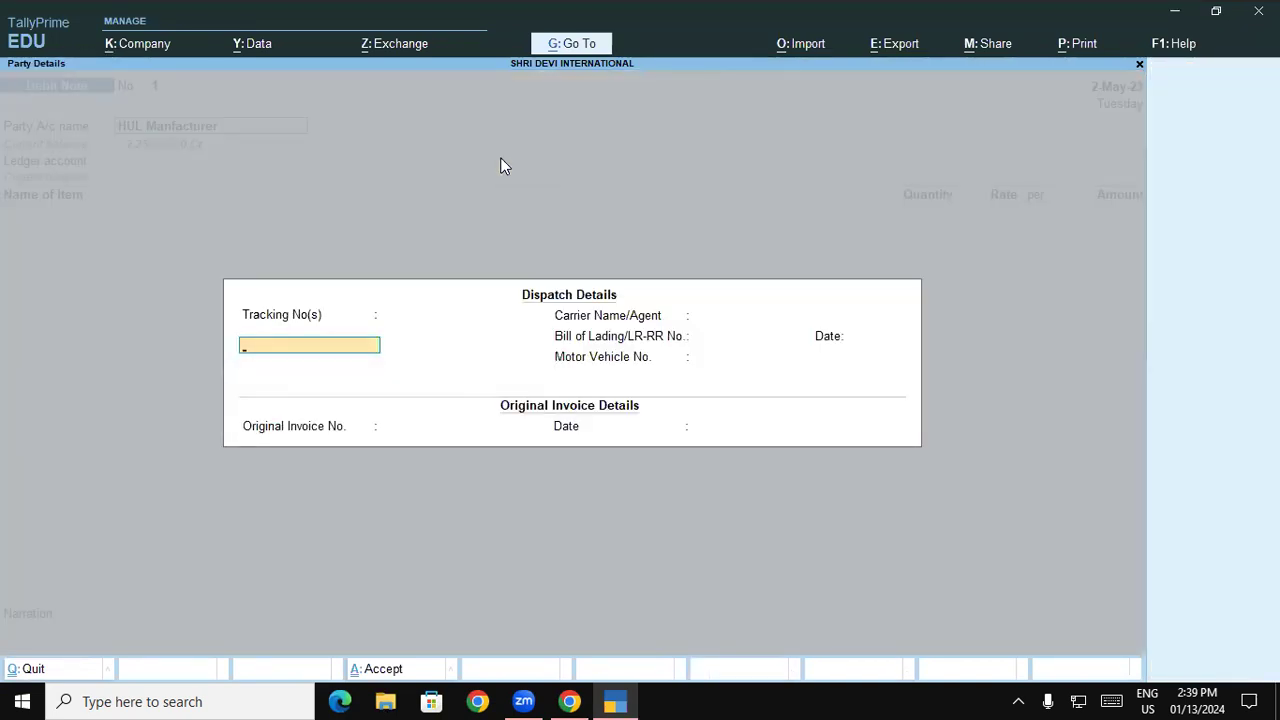
pyautogui.press('Return')
pyautogui.press('Return')
pyautogui.press('Return')
pyautogui.press('Return')
pyautogui.press('Return')
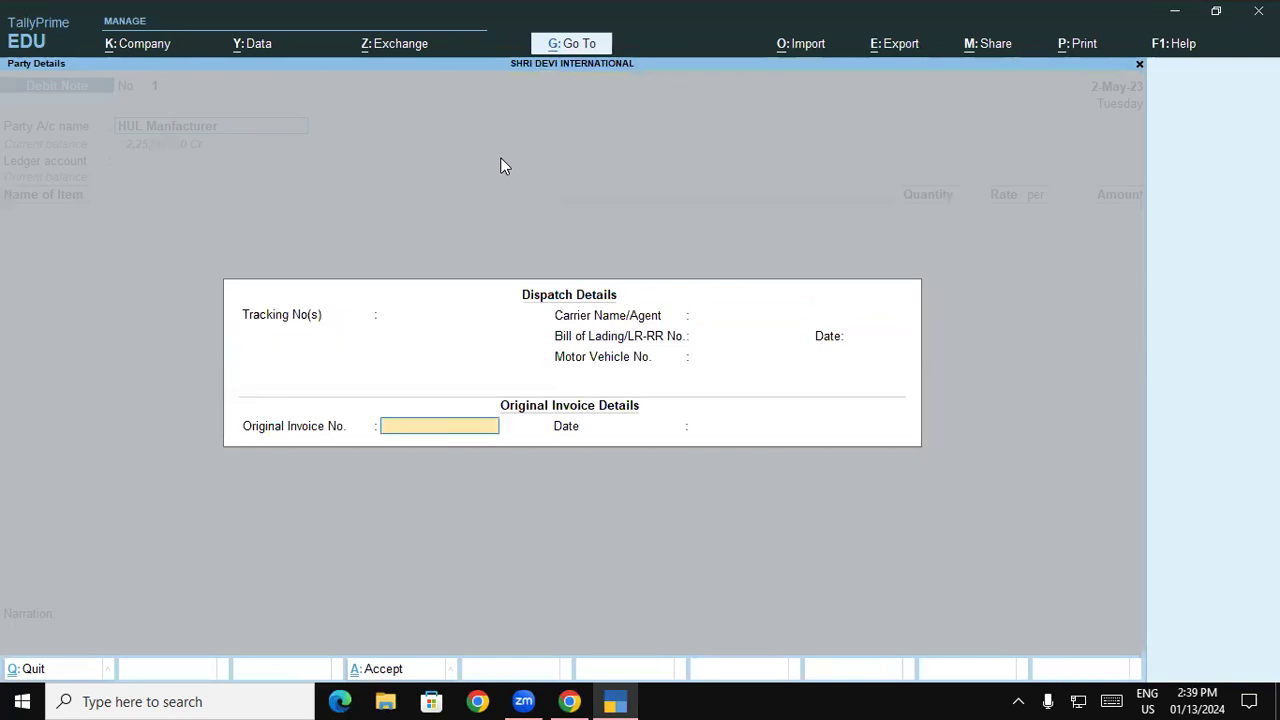
pyautogui.click(570, 700)
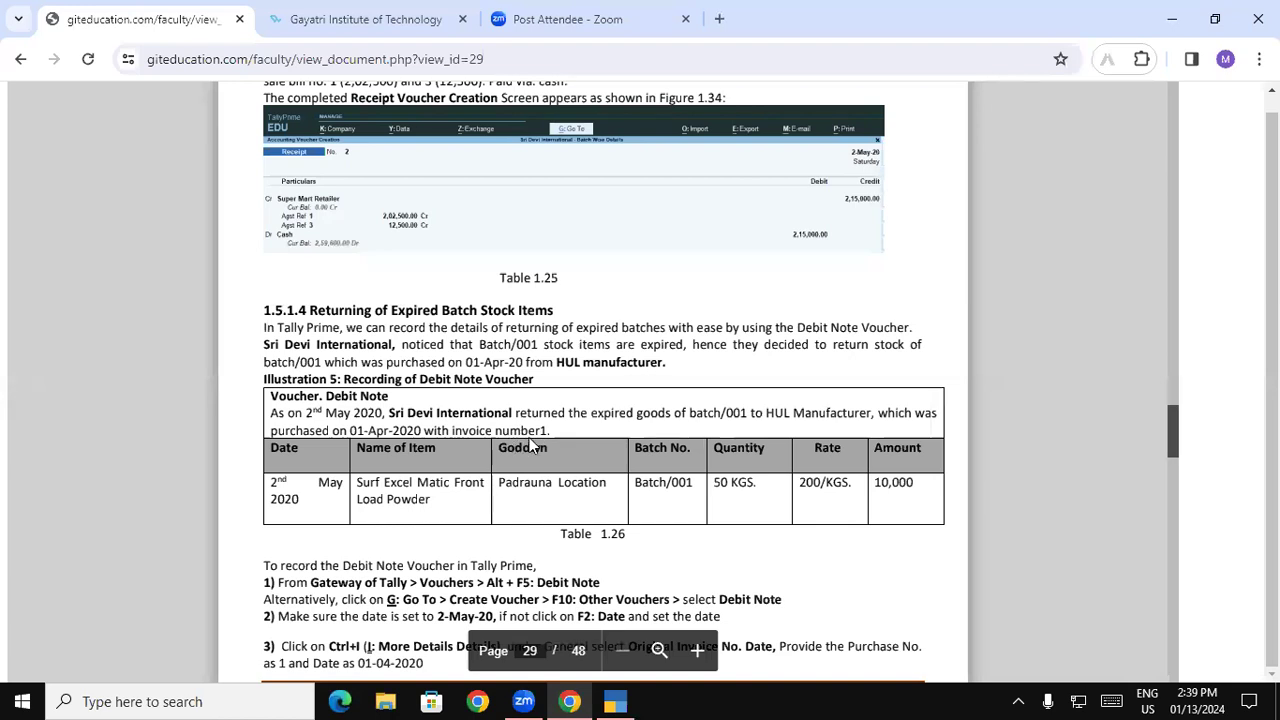
pyautogui.click(622, 700)
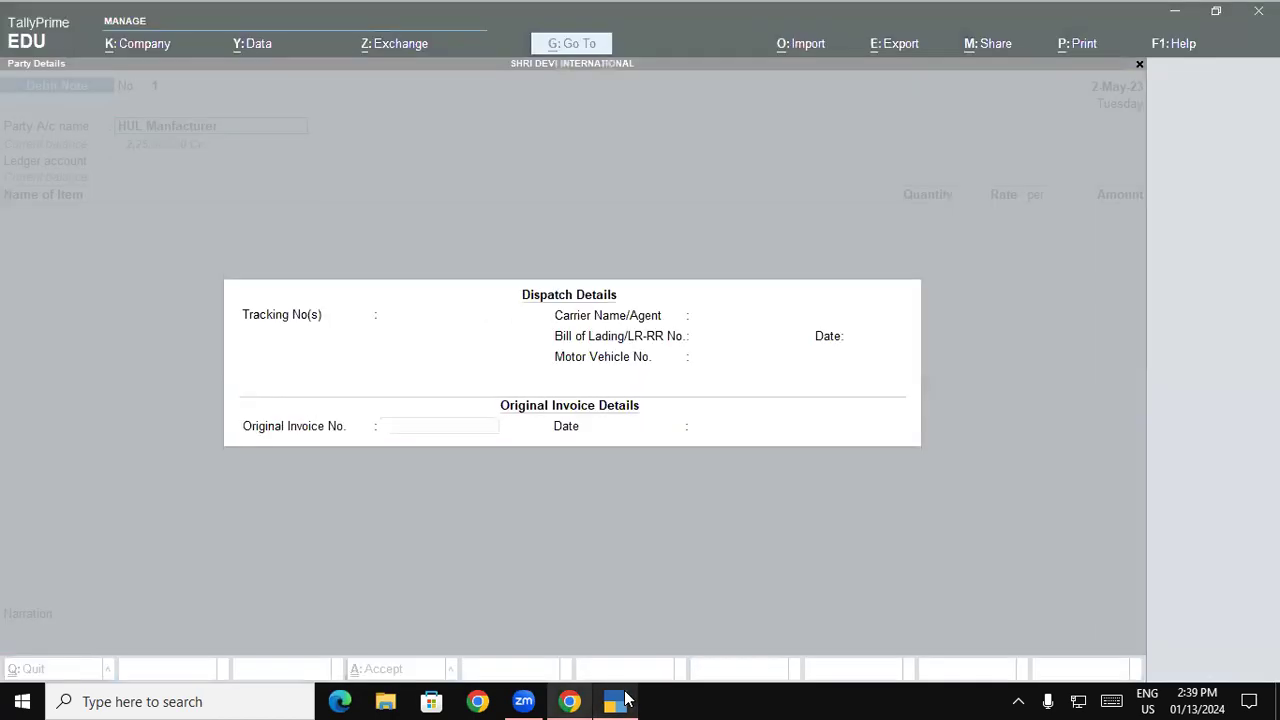
pyautogui.write('01')
pyautogui.press('Return')
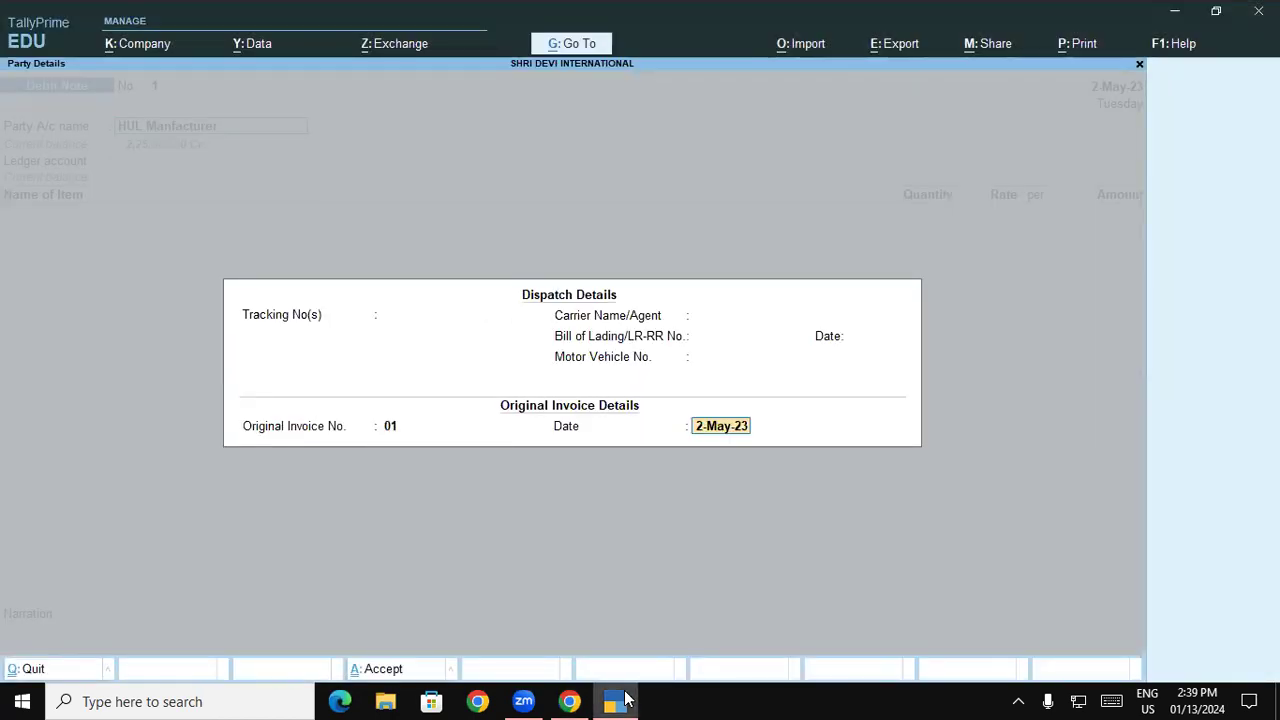
pyautogui.press('Return')
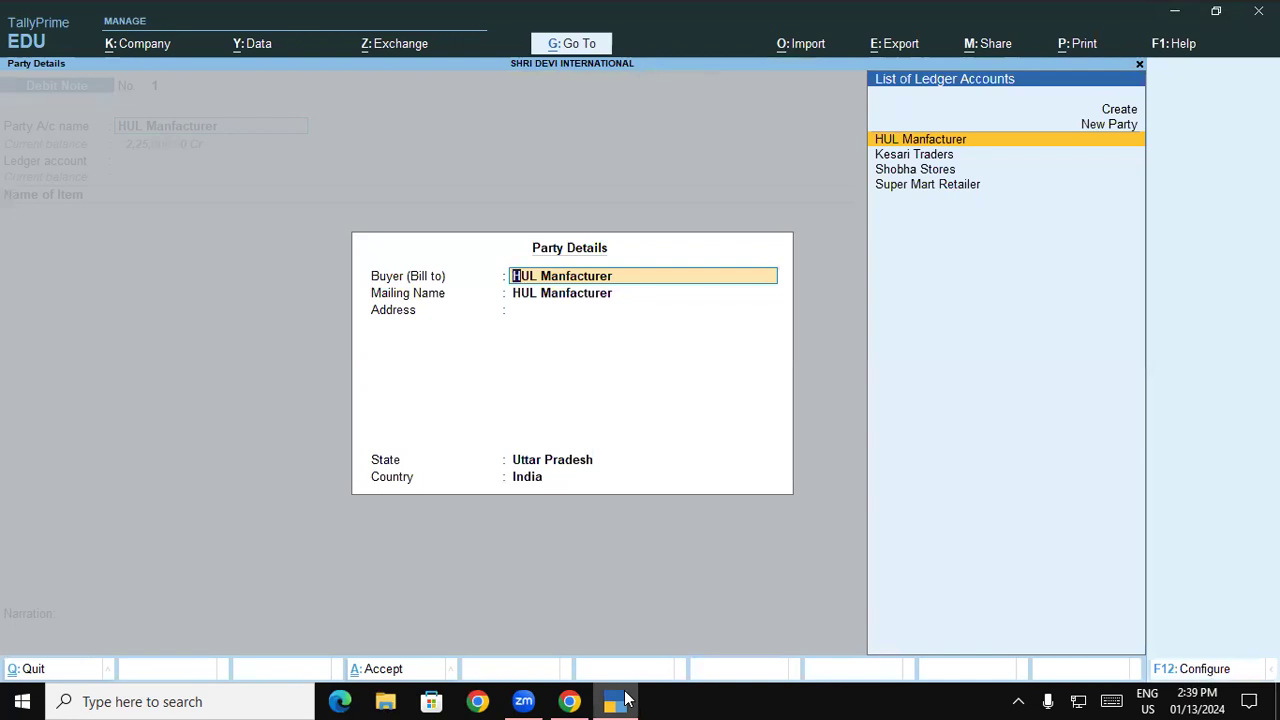
# Accept HUL Manfacturer as the buyer in the party details, with state Uttar Pradesh and country India.
pyautogui.press('Return')
pyautogui.press('Return')
pyautogui.press('Return')
pyautogui.press('Return')
pyautogui.press('Return')
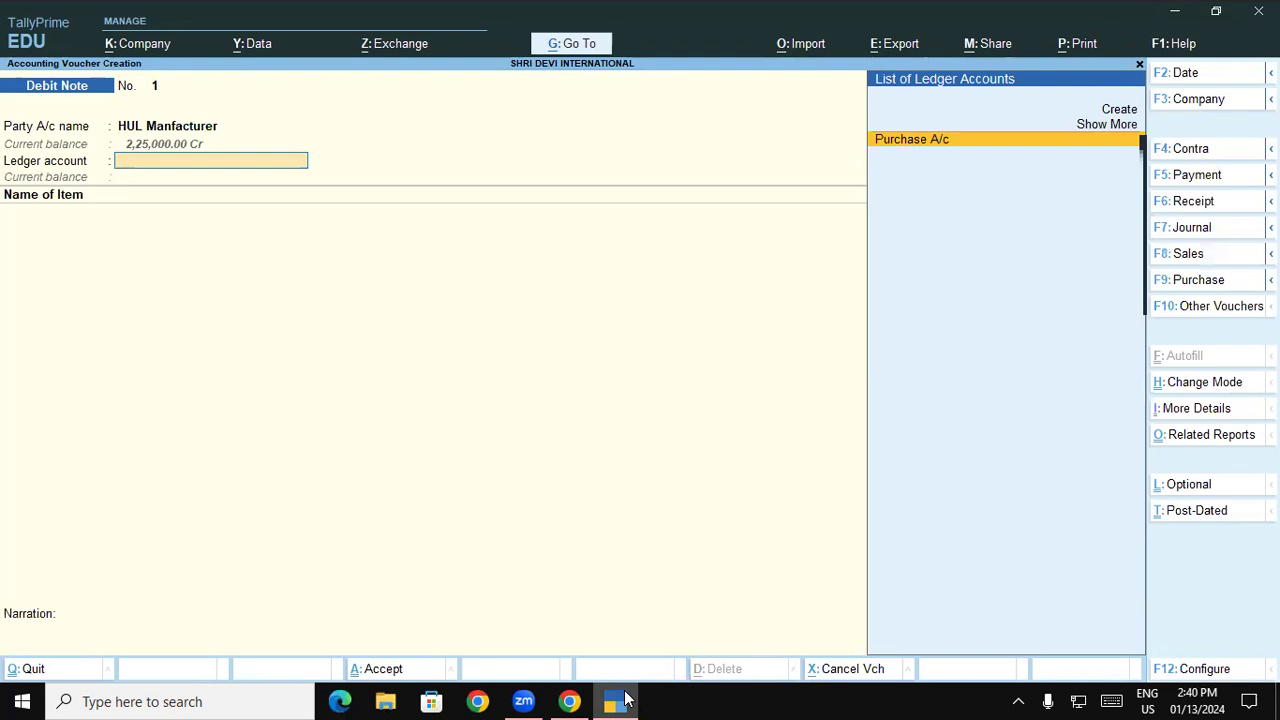
# Create a Purchase Return ledger under Purchase Accounts and use it as the debit note's ledger account.
pyautogui.hotkey('alt', 'c')
pyautogui.write('P')
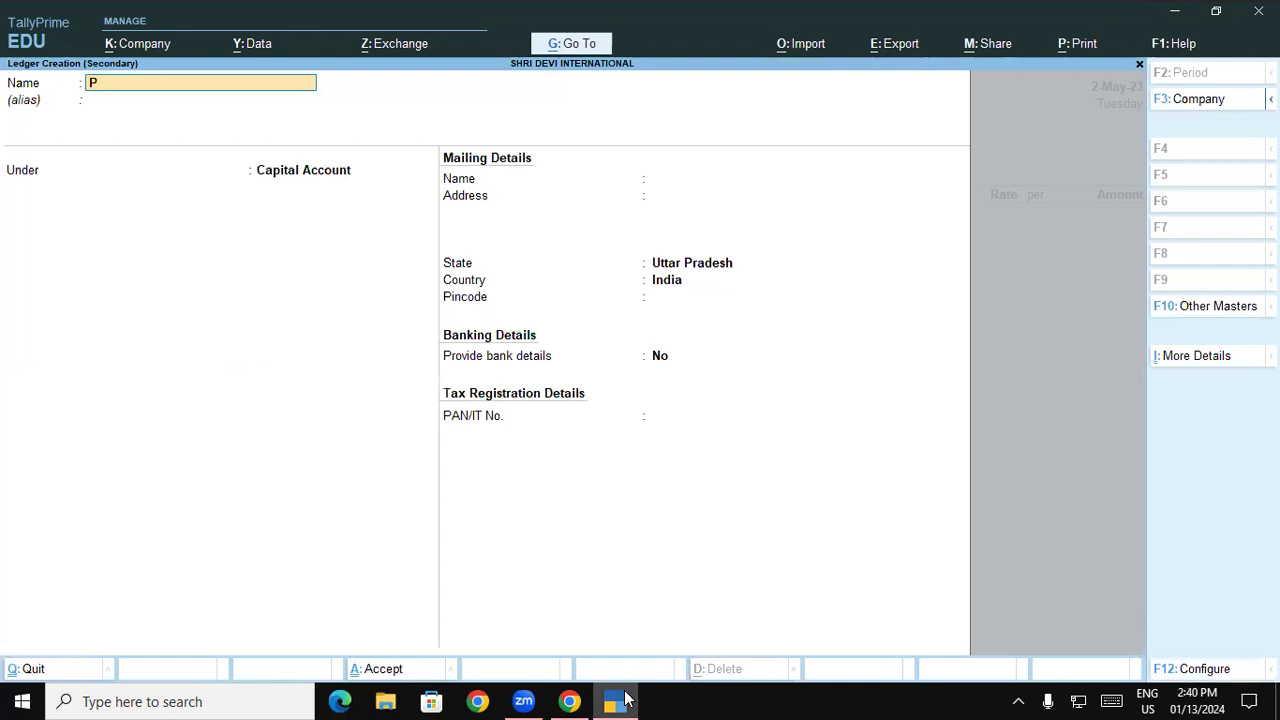
pyautogui.write('urchase Return')
pyautogui.press('Return')
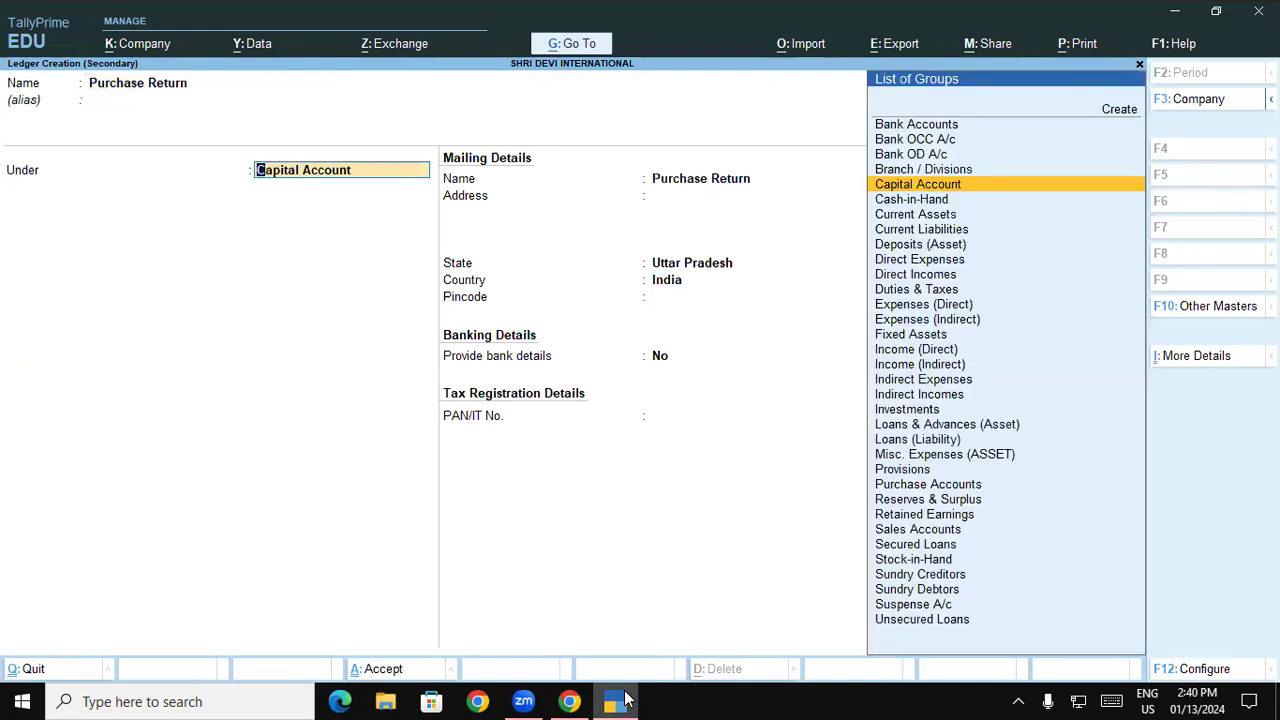
pyautogui.write('P')
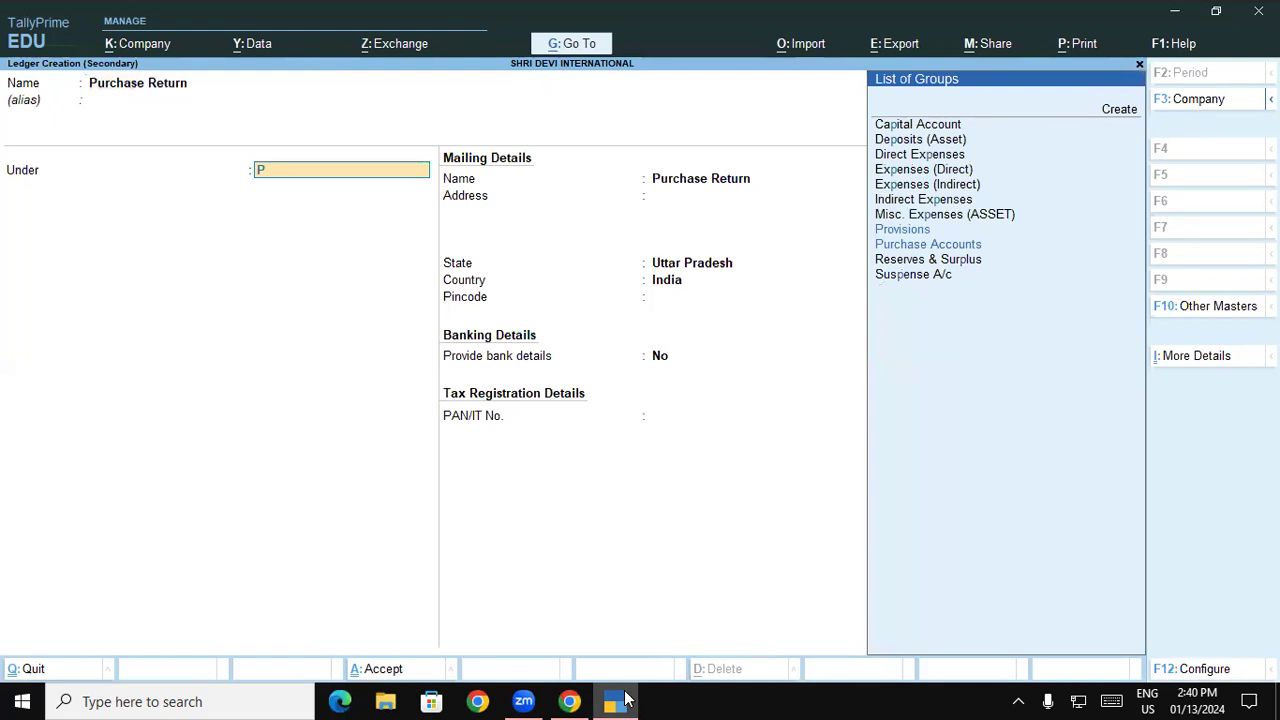
pyautogui.write('u')
pyautogui.press('Return')
pyautogui.press('Return')
pyautogui.press('Return')
pyautogui.press('Return')
pyautogui.press('Return')
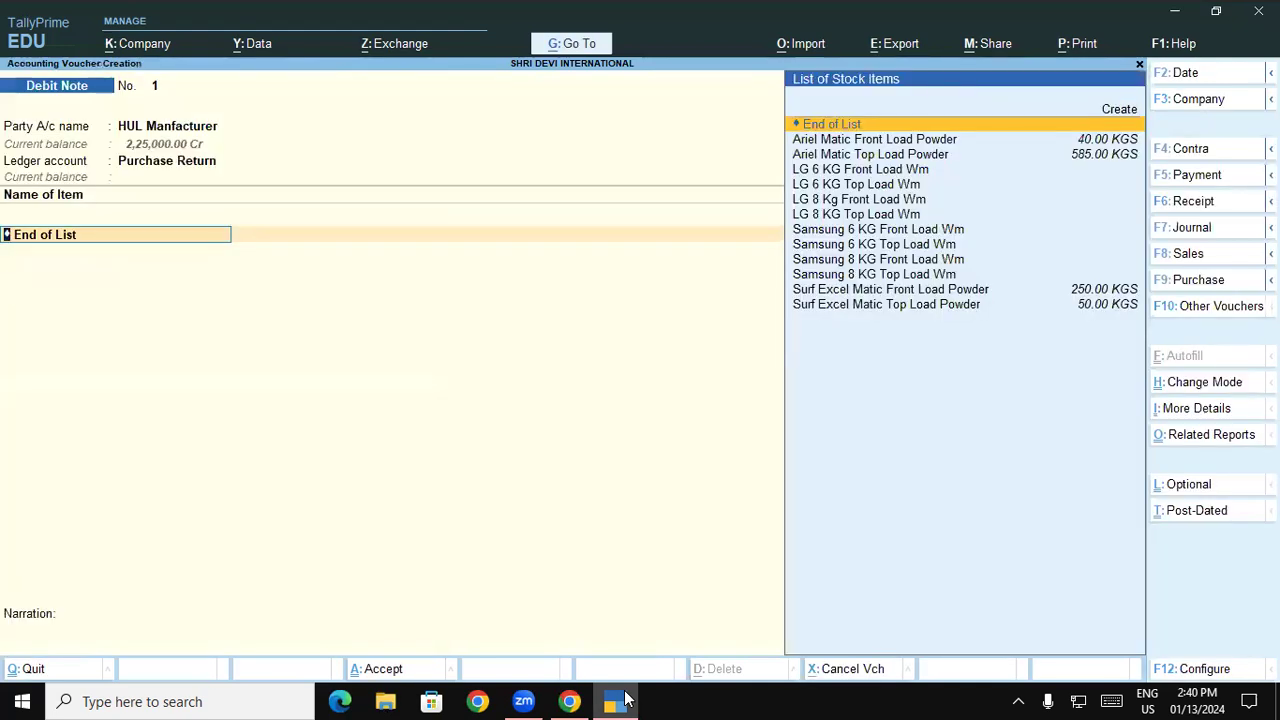
# Choose Surf Excel Matic Front Load Powder as the debit note's stock item and open its item allocations.
pyautogui.write('Sa')
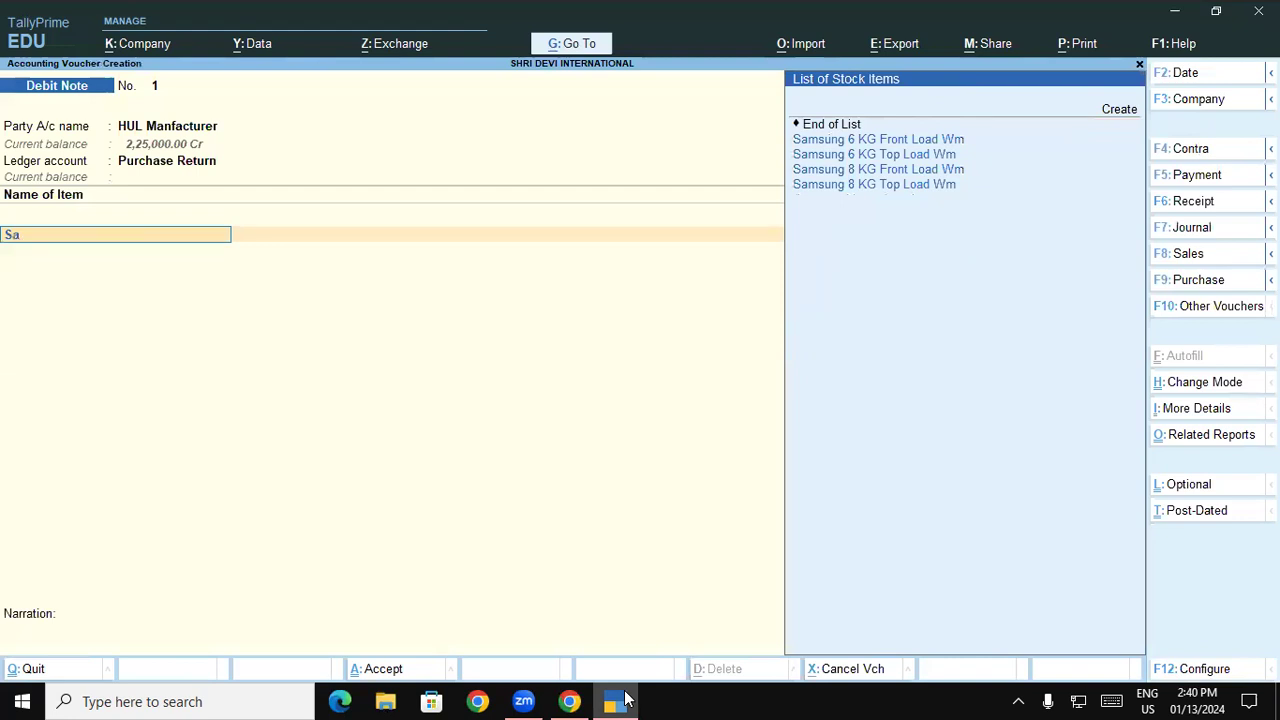
pyautogui.press('BackSpace')
pyautogui.write('ur')
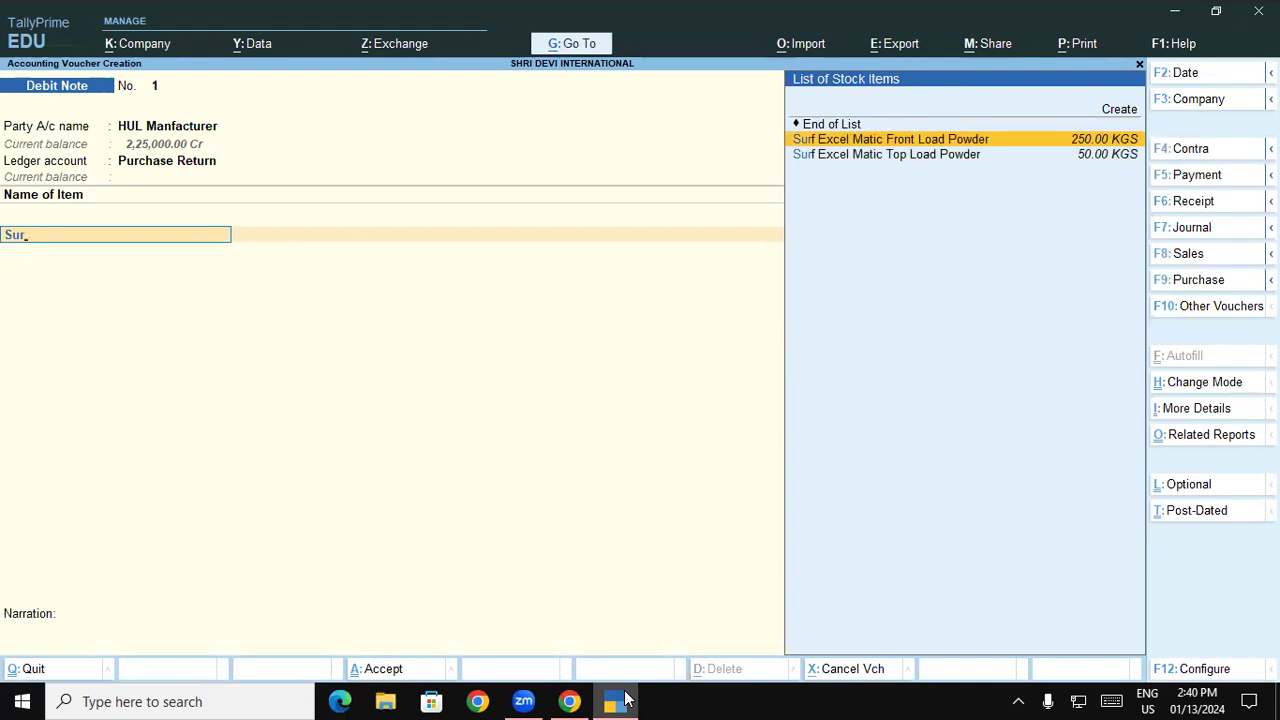
pyautogui.press('Return')
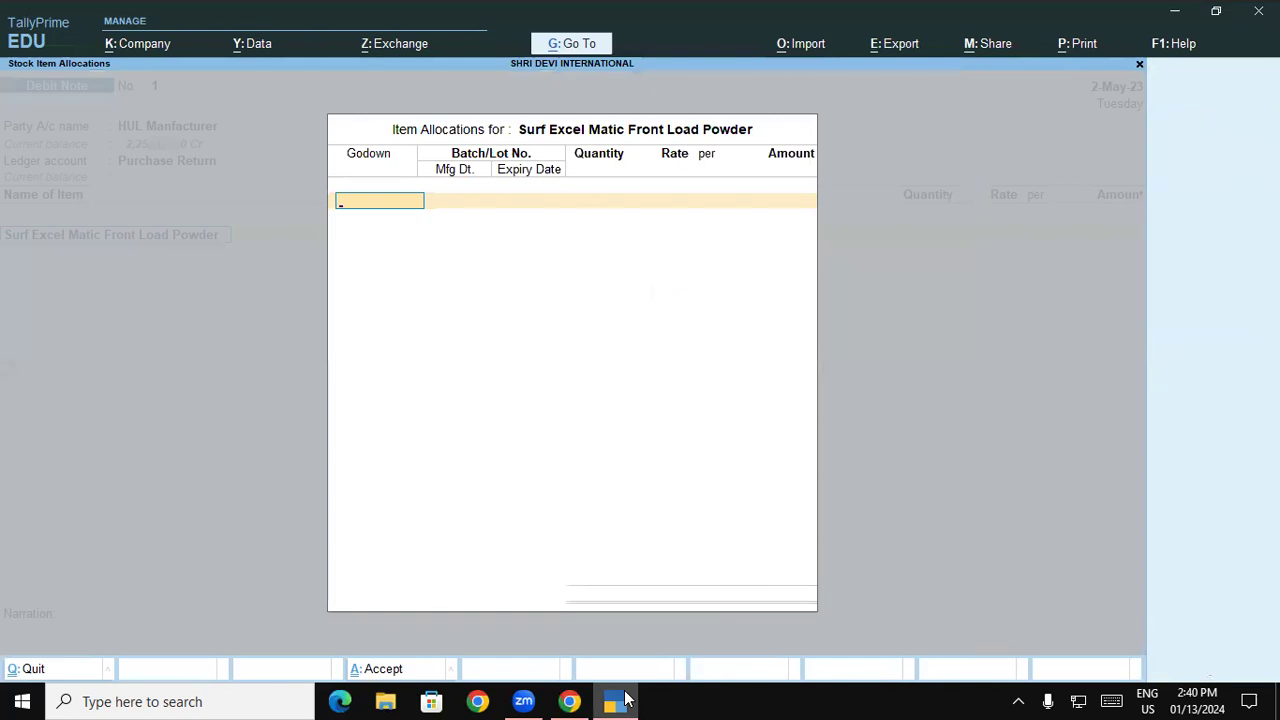
# Set the item's godown to Padrauna - UP and check the batch number to return in the course document.
pyautogui.write('P')
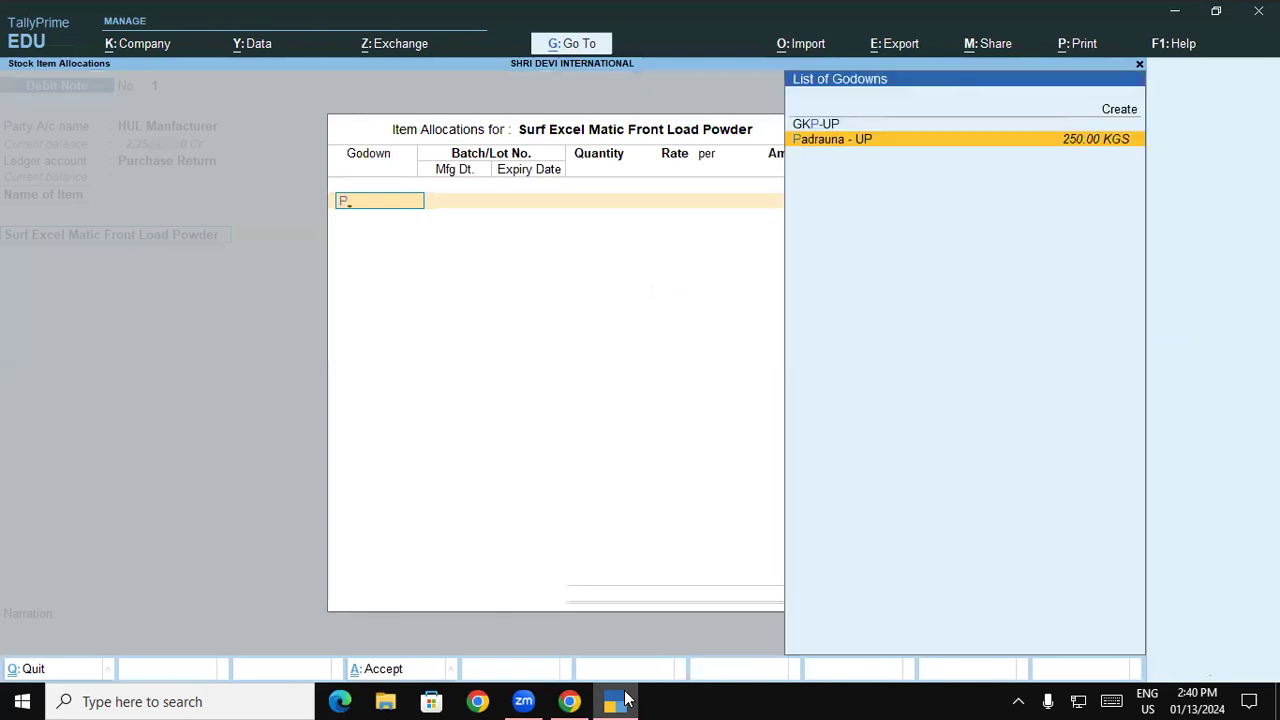
pyautogui.press('Return')
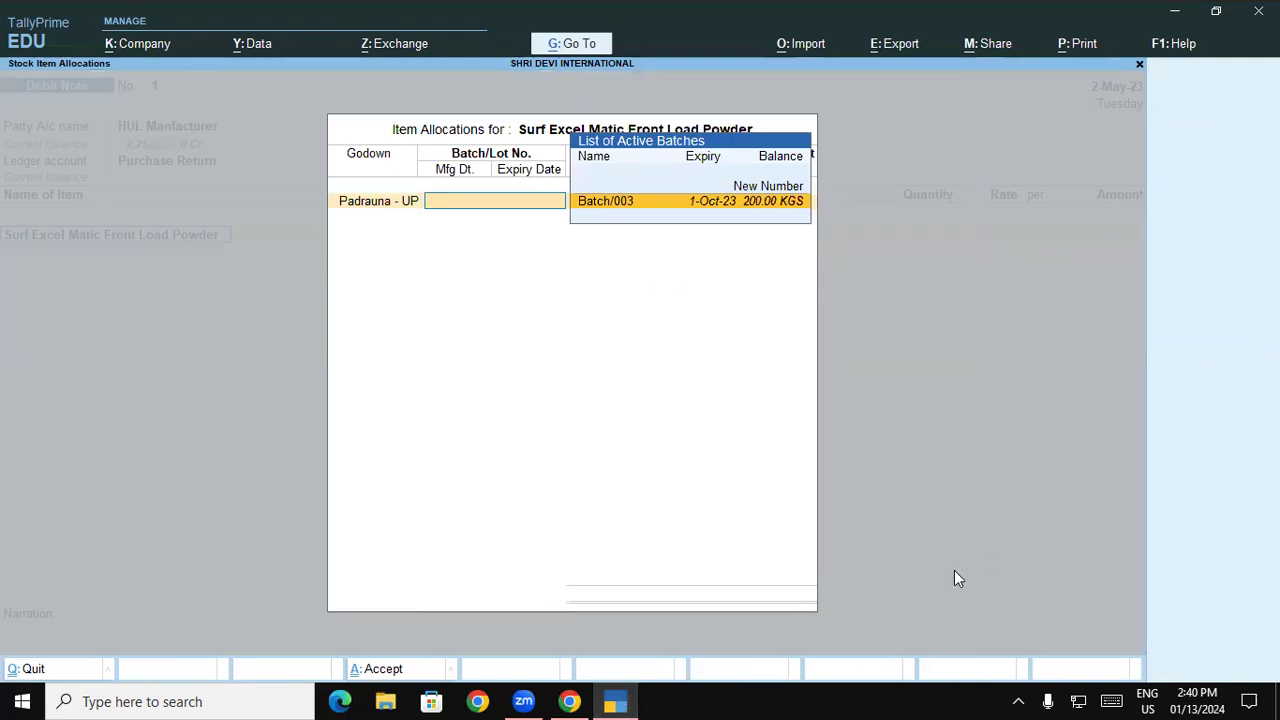
pyautogui.click(569, 701)
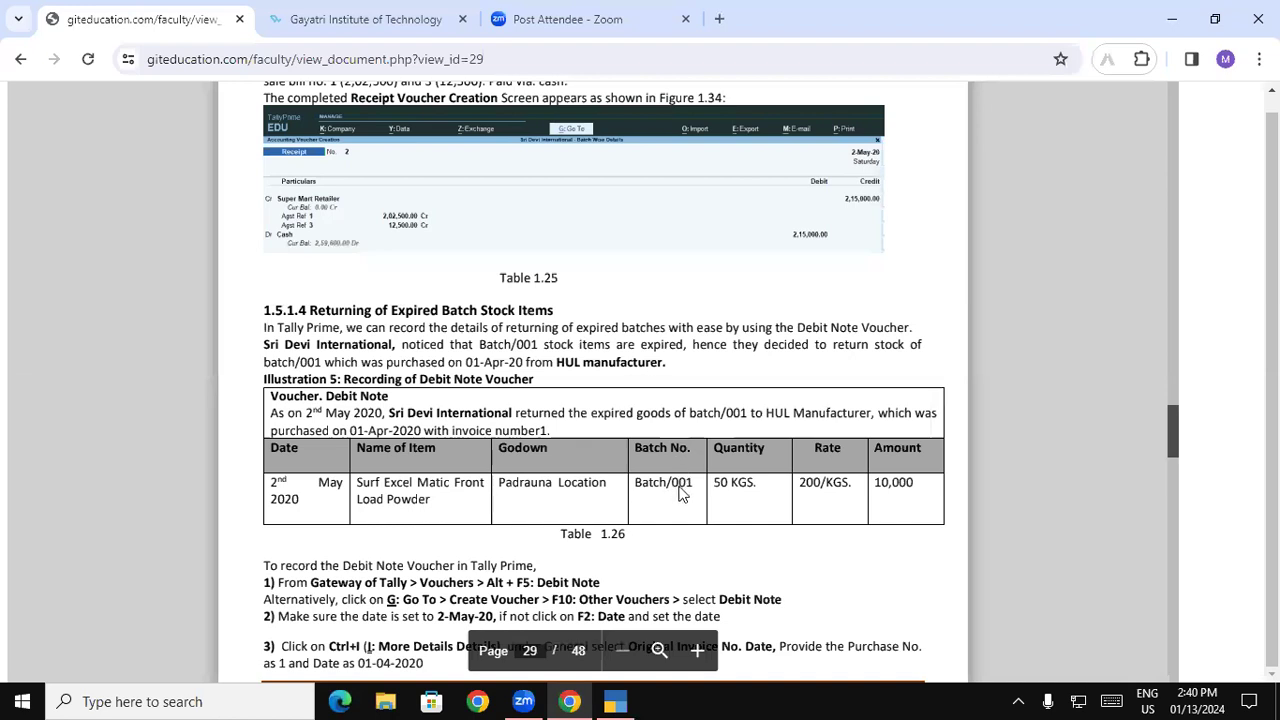
pyautogui.click(615, 701)
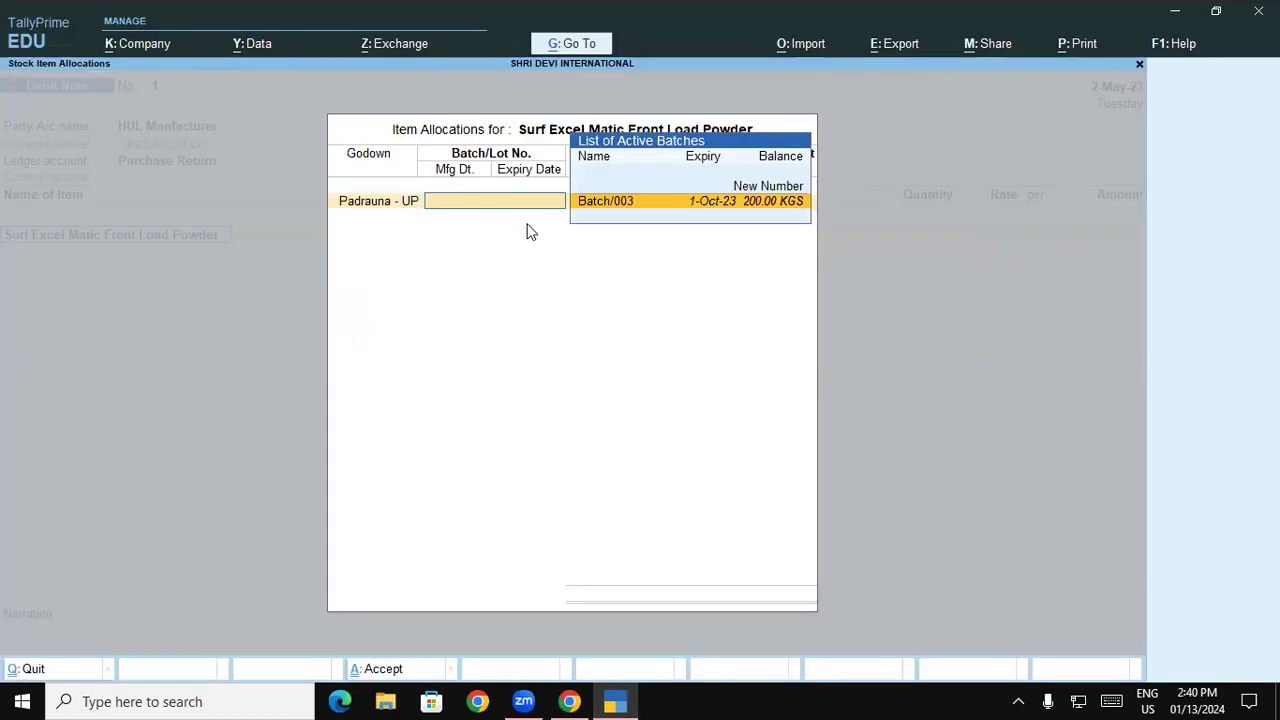
# Leave the item allocations and enable the use of expired batches for stock items in the debit note configuration.
pyautogui.press('BackSpace')
pyautogui.press('Escape')
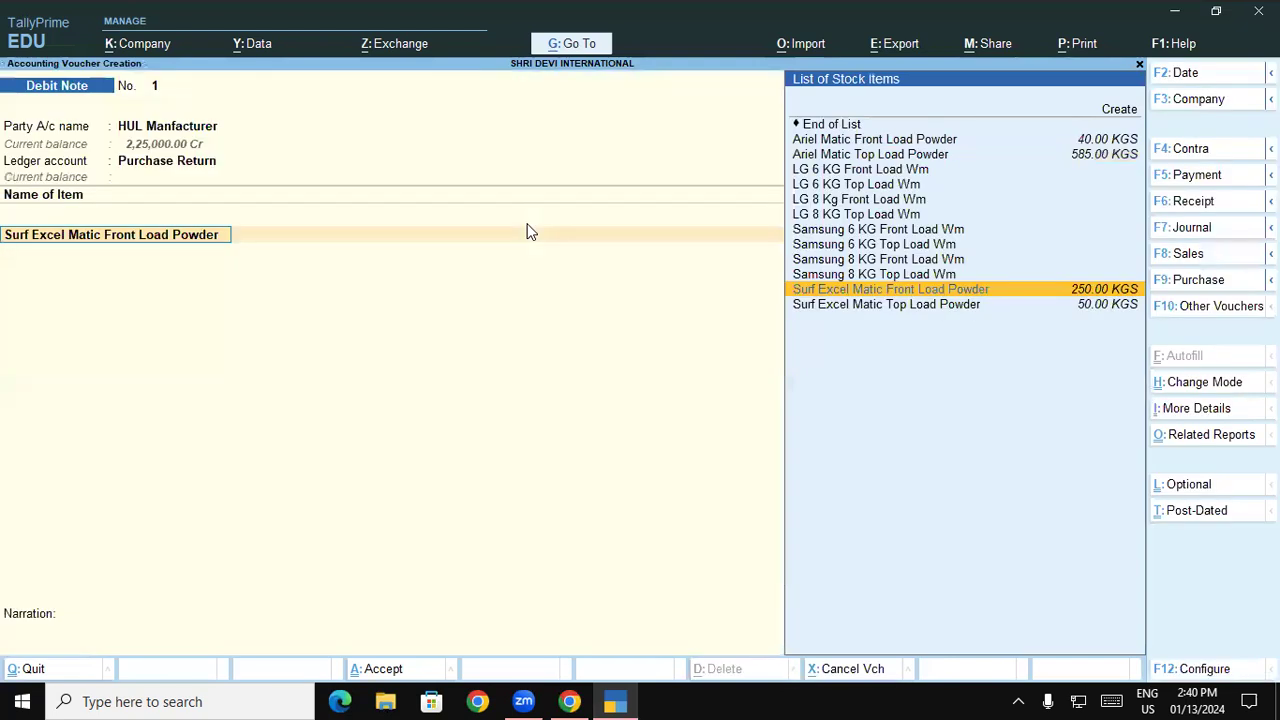
pyautogui.press('F12')
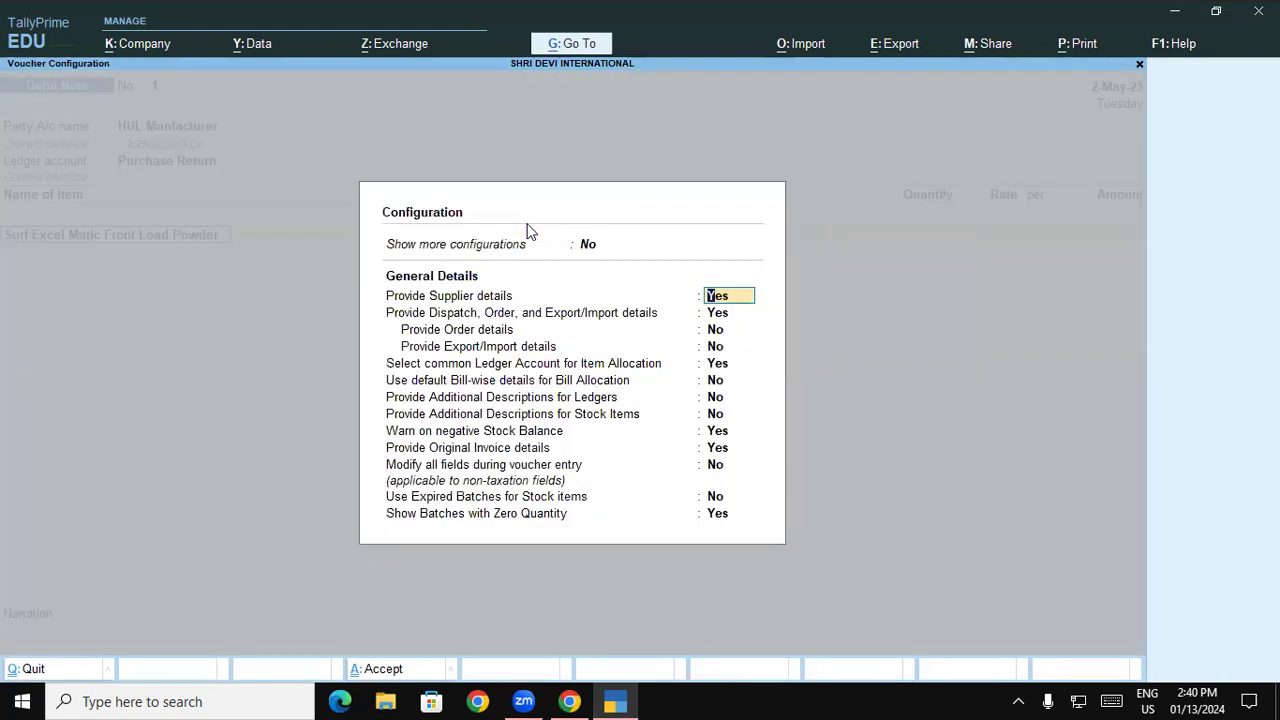
pyautogui.click(712, 496)
pyautogui.write('y')
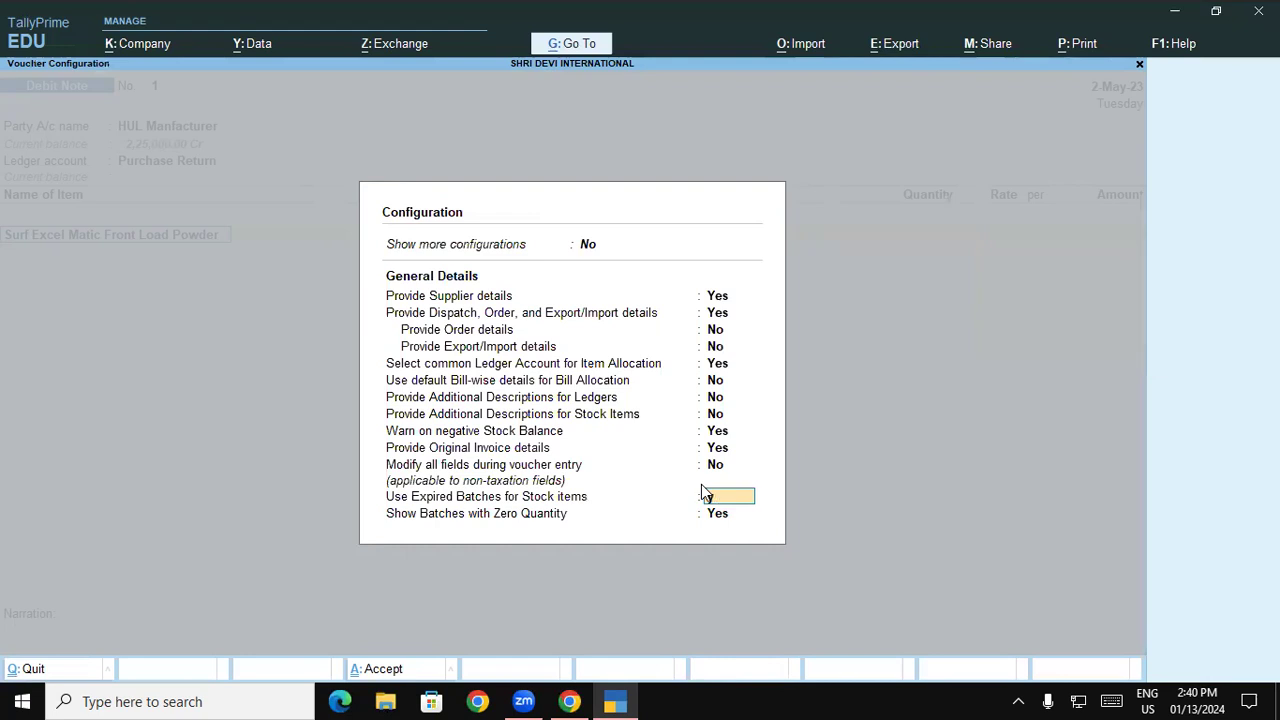
pyautogui.press('Return')
pyautogui.hotkey('ctrl', 'a')
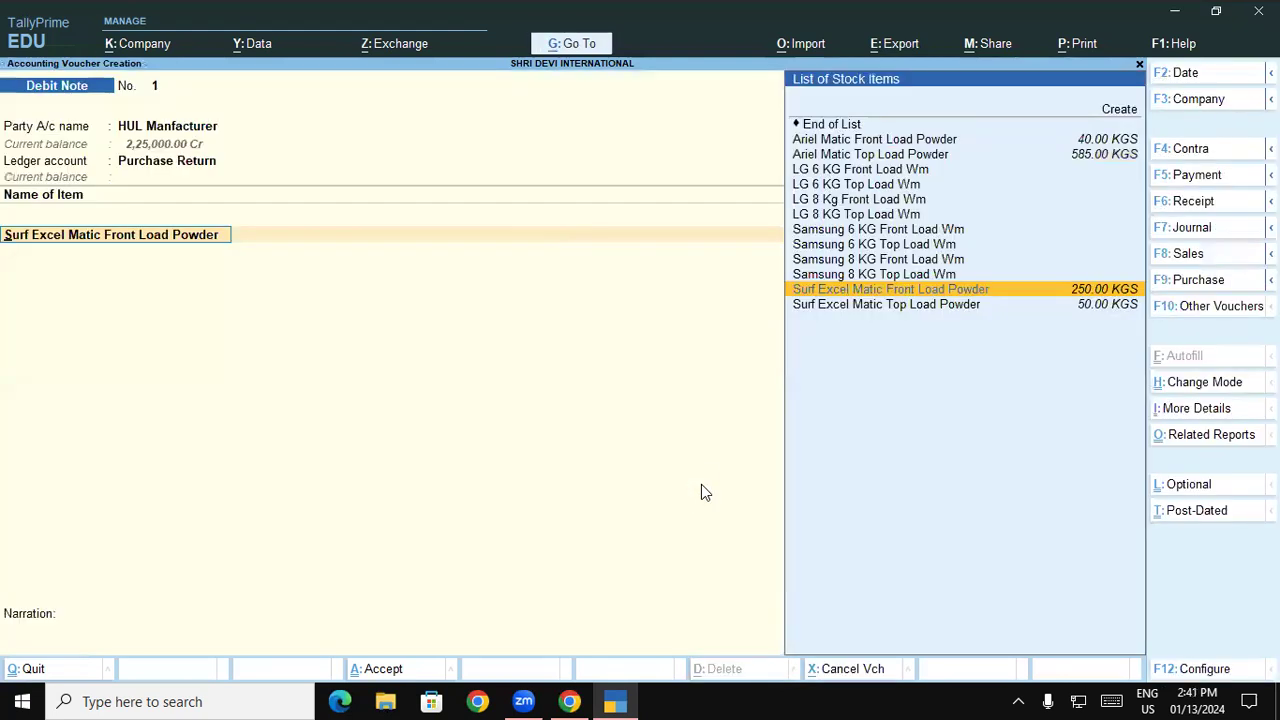
# Reopen the powder's item allocations for Padrauna - UP, check the course document and choose Batch/001.
pyautogui.press('Return')
pyautogui.press('Return')
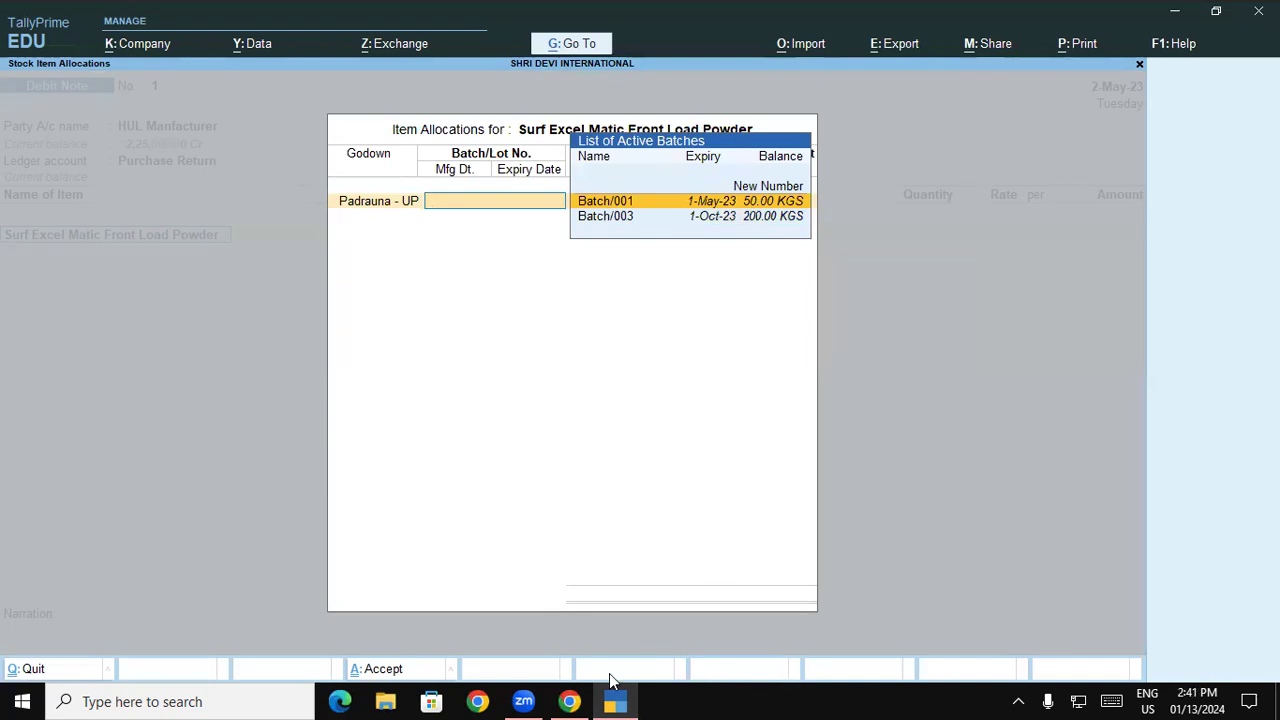
pyautogui.click(570, 701)
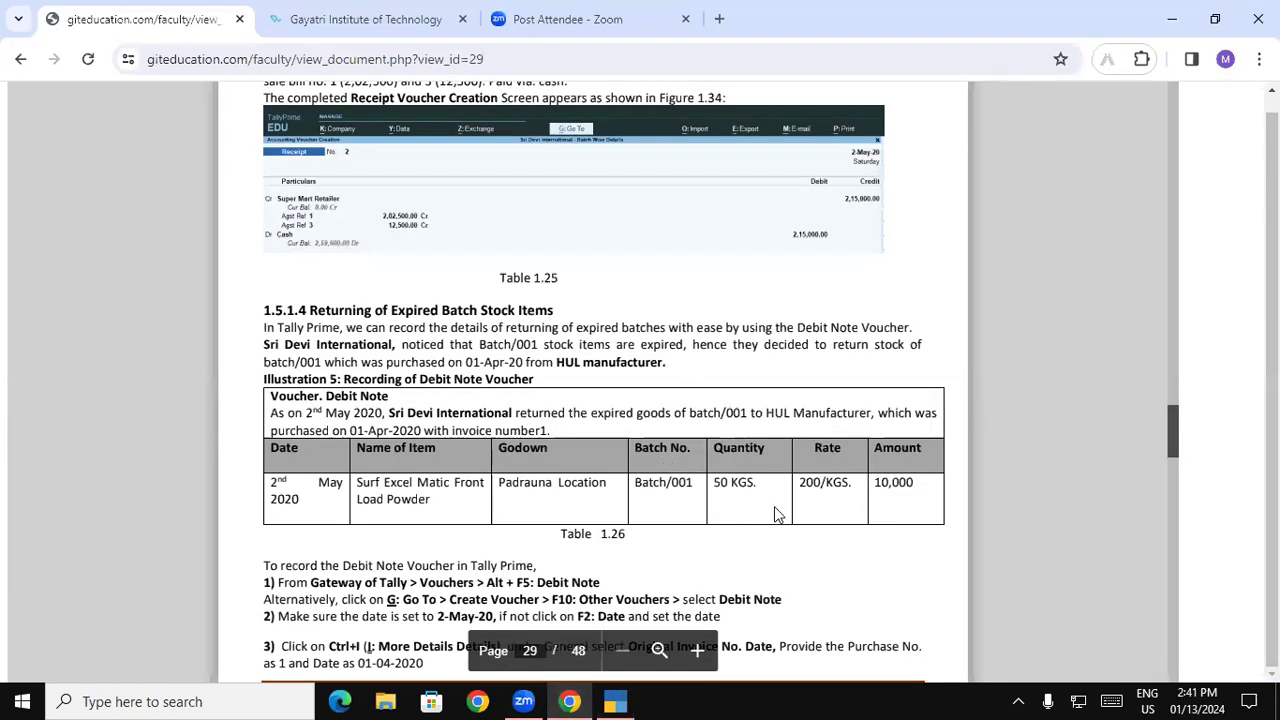
pyautogui.click(615, 701)
pyautogui.press('Return')
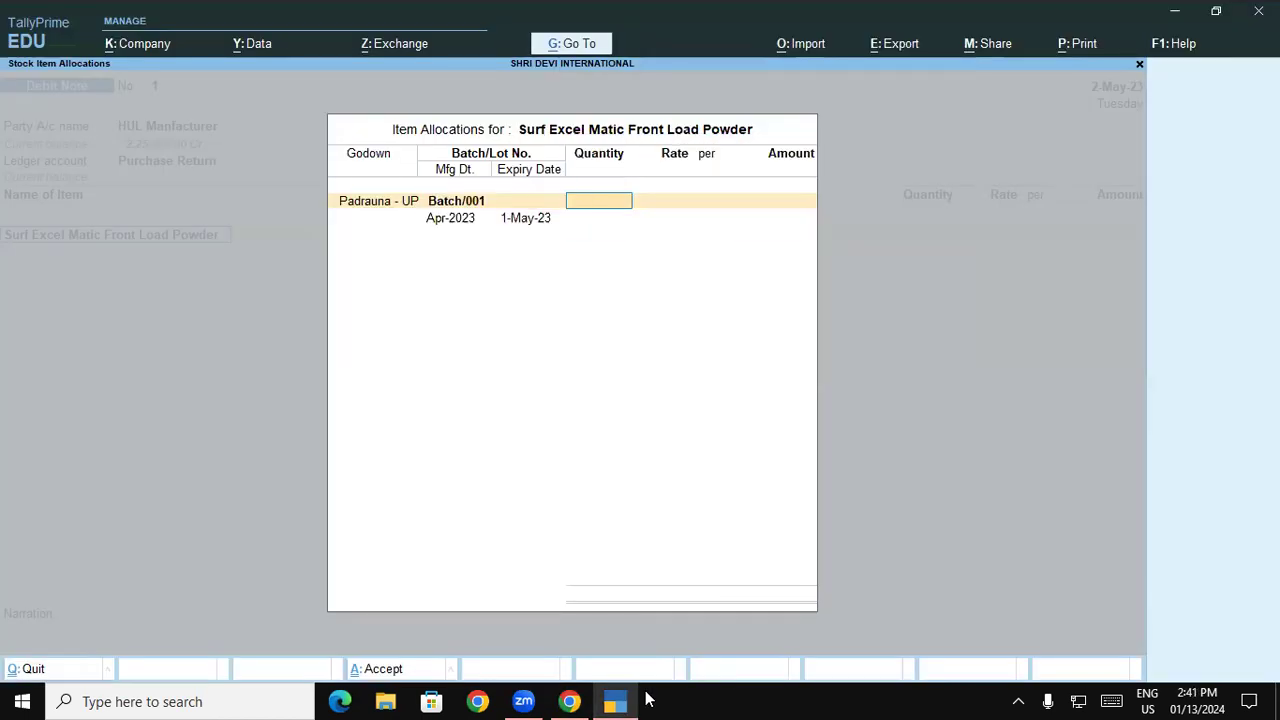
# Enter a quantity of 50 KGS for Batch/001 and accept the allocation with the existing rate, manufacturing and expiry dates.
pyautogui.write('50')
pyautogui.press('Return')
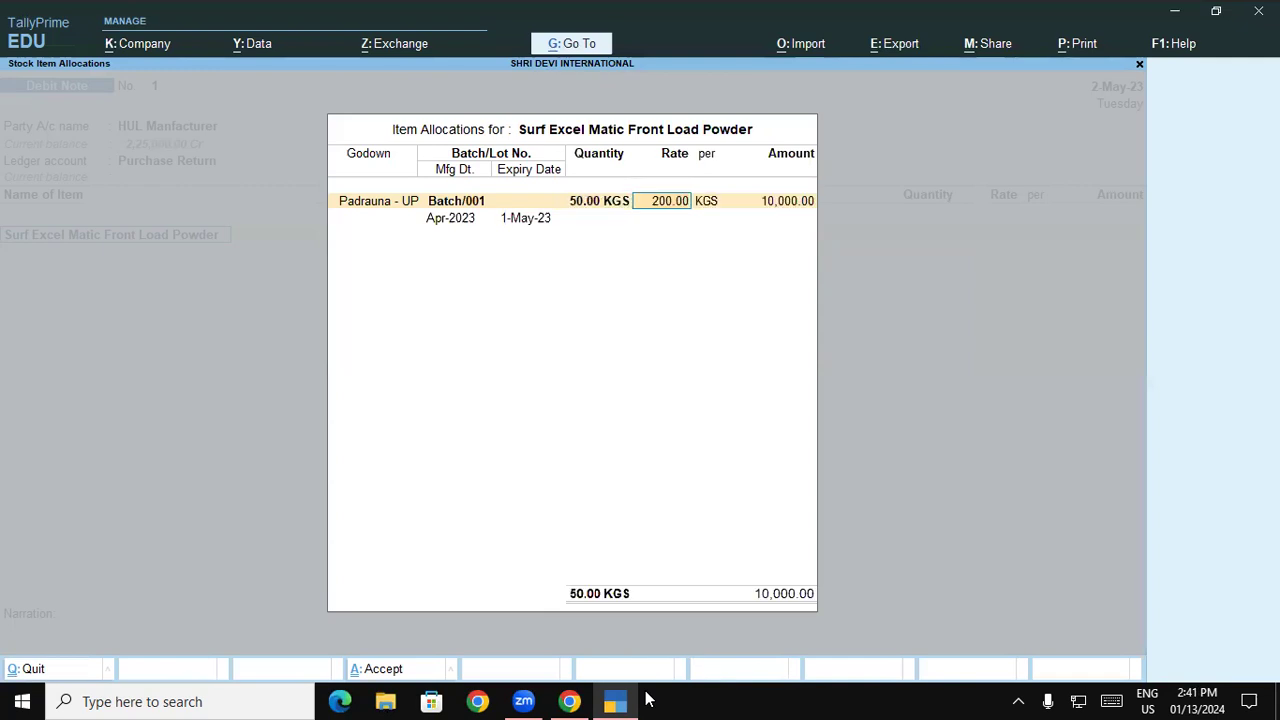
pyautogui.press('Return')
pyautogui.press('Return')
pyautogui.press('Return')
pyautogui.press('Return')
pyautogui.press('Return')
pyautogui.press('Return')
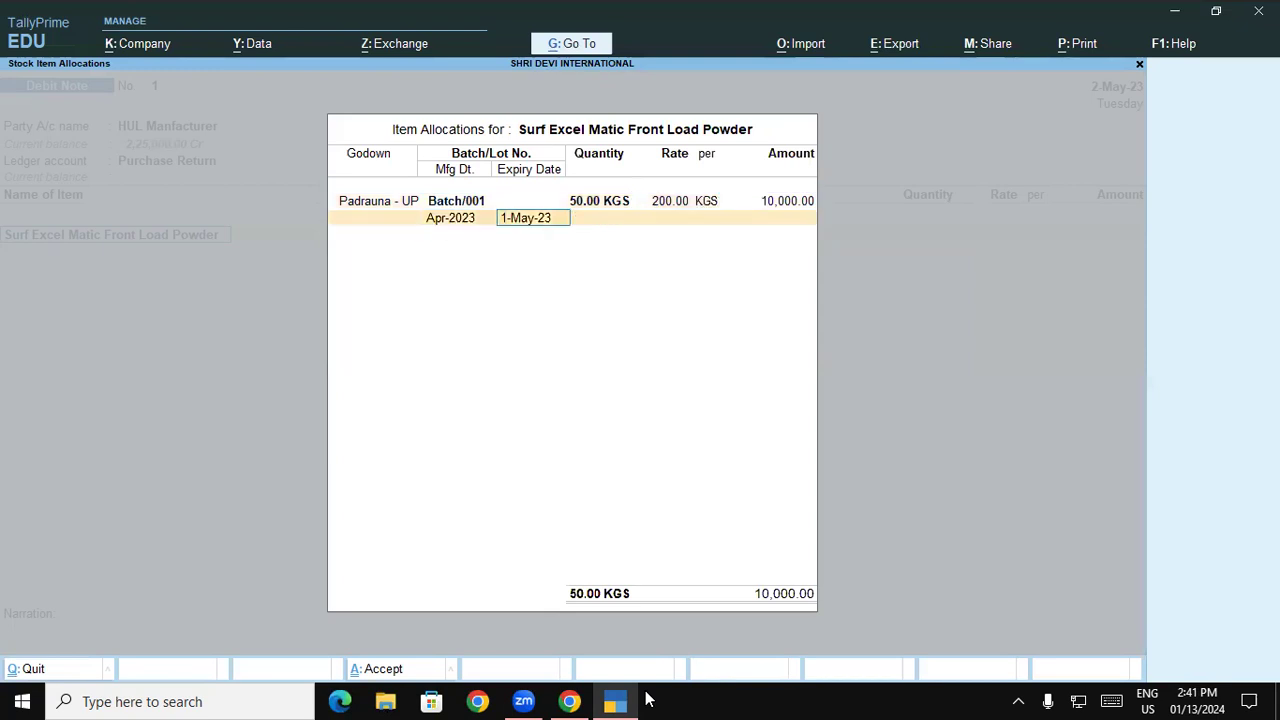
pyautogui.press('Return')
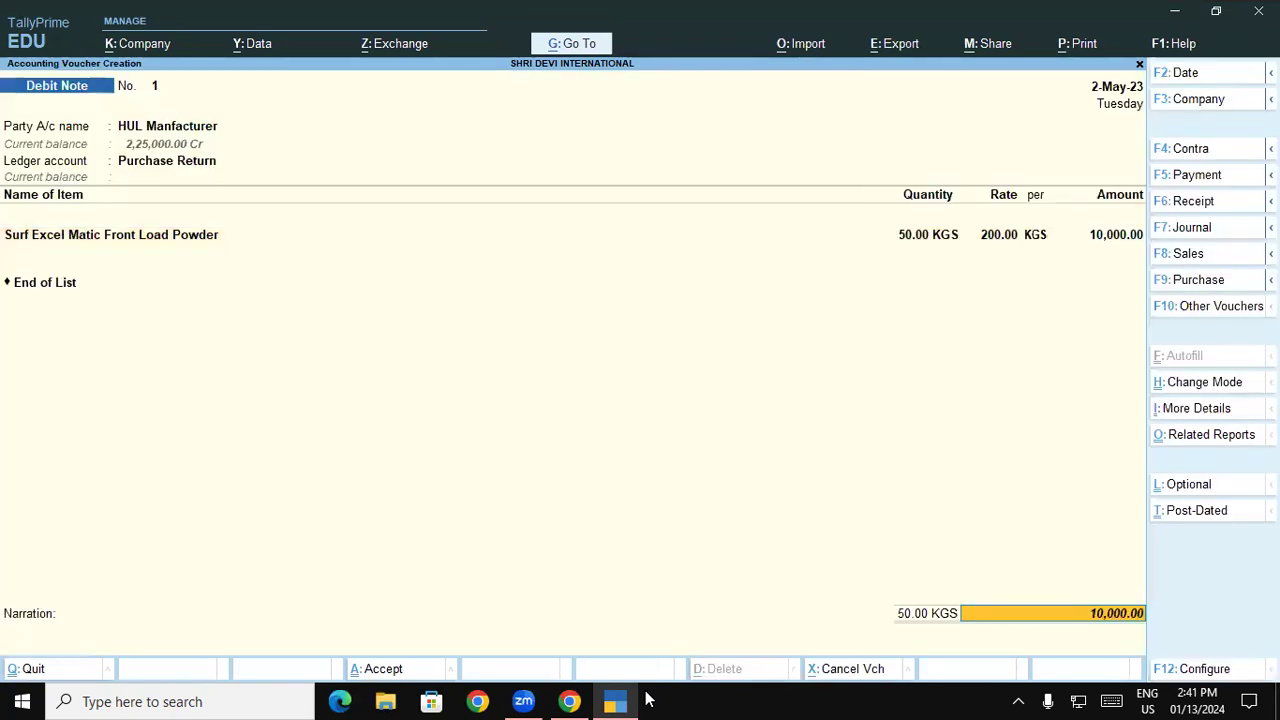
# Allocate 10,000.00 Dr to HUL Manfacturer as Agst Ref to bill 01 and save the debit note without narration.
pyautogui.press('Return')
pyautogui.press('Return')
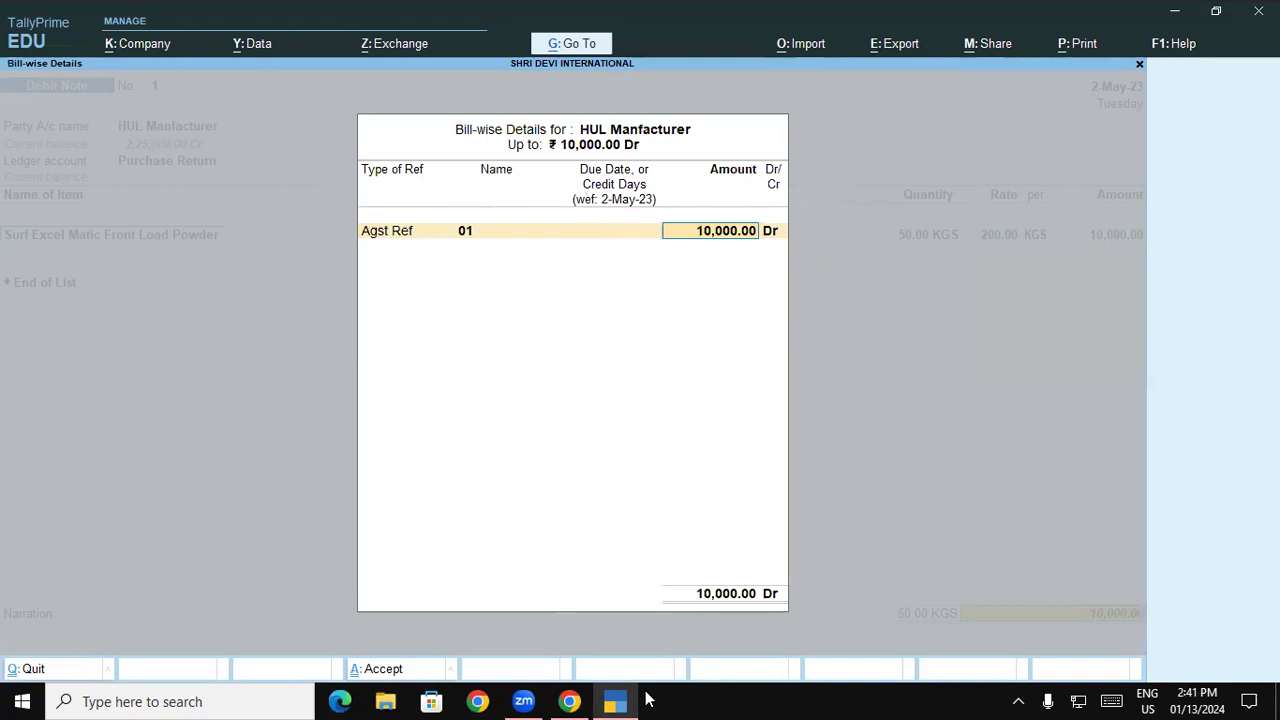
pyautogui.press('BackSpace')
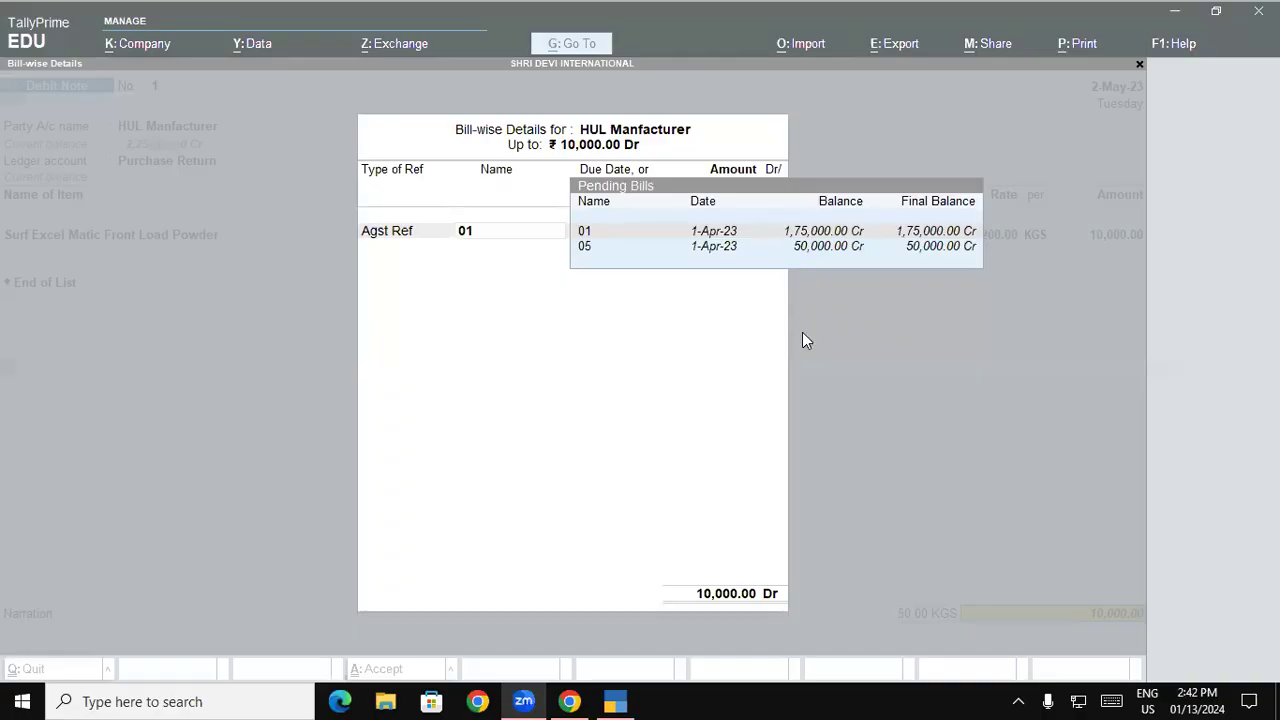
pyautogui.click(803, 334)
pyautogui.press('Return')
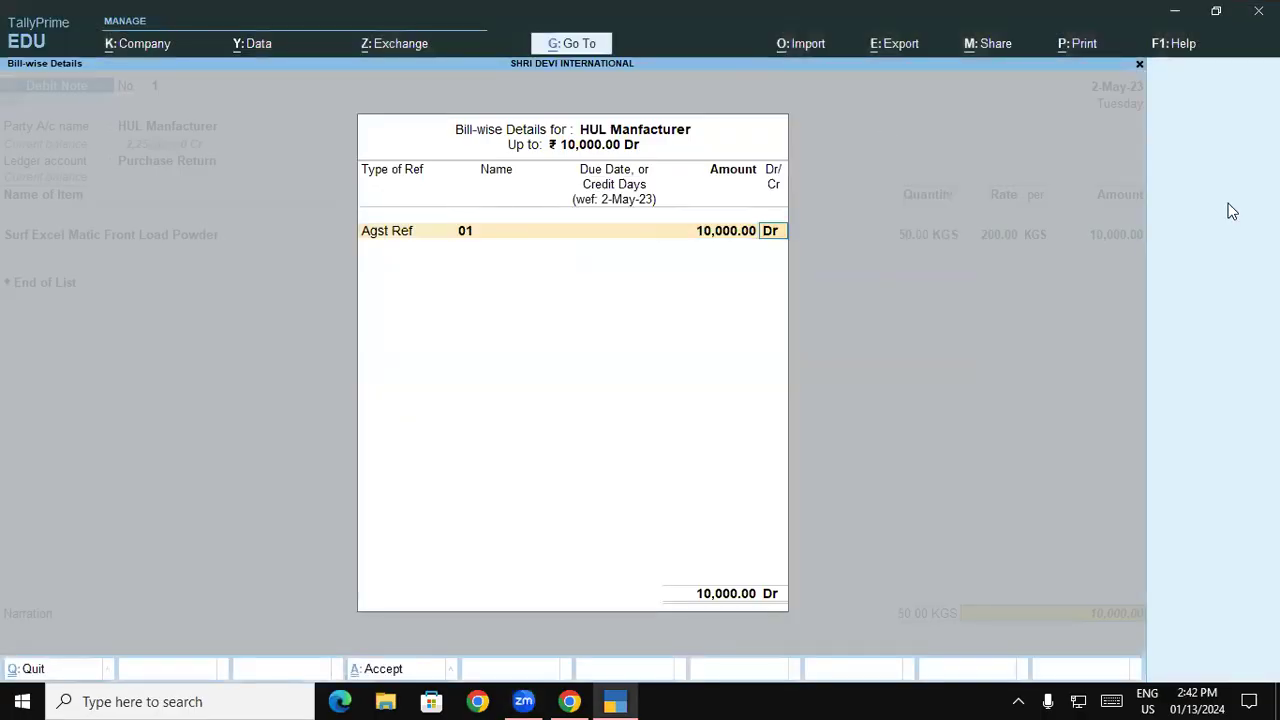
pyautogui.press('Return')
pyautogui.press('Return')
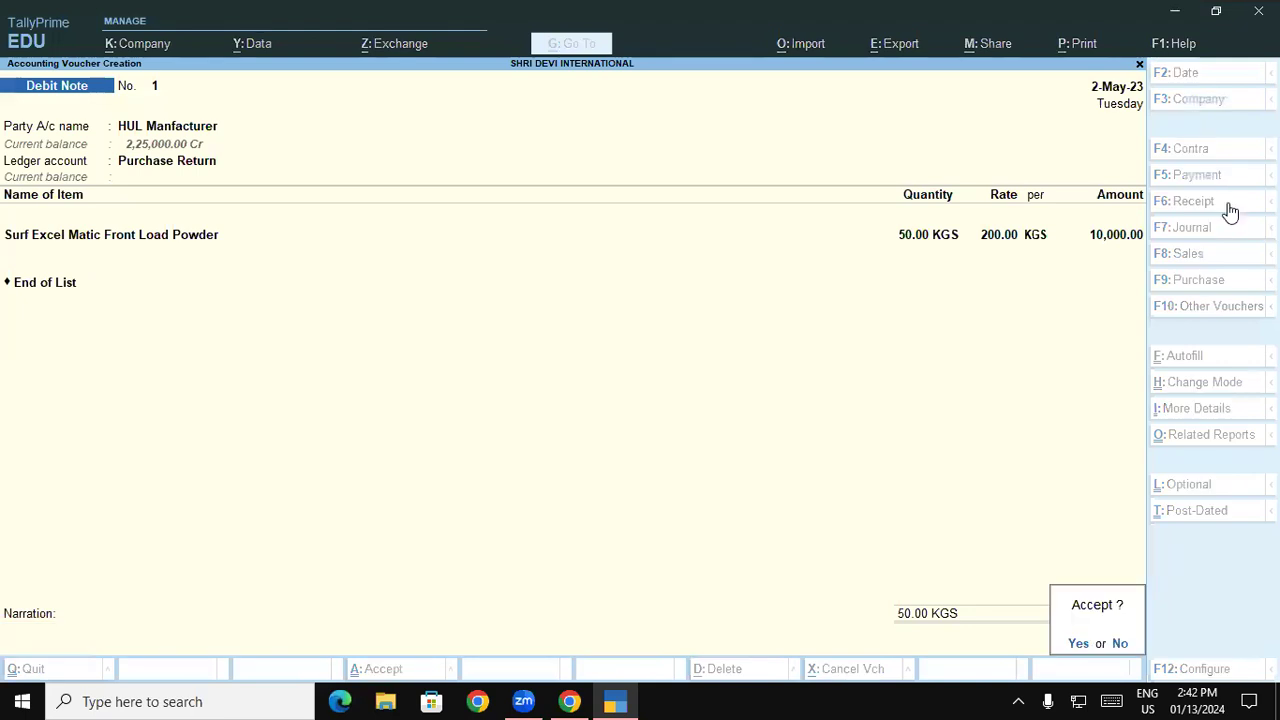
pyautogui.press('Return')
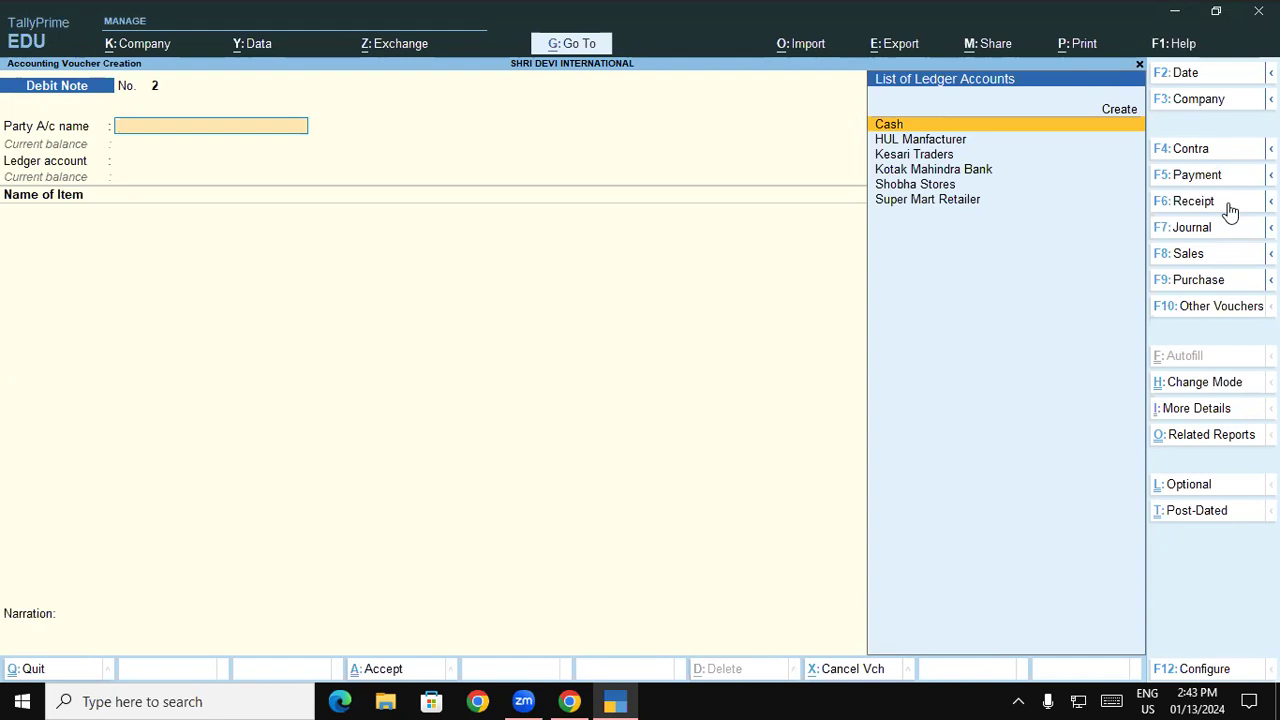
# Set Use Expired Batches for Stock items back to No in the debit note configuration.
pyautogui.press('F12')
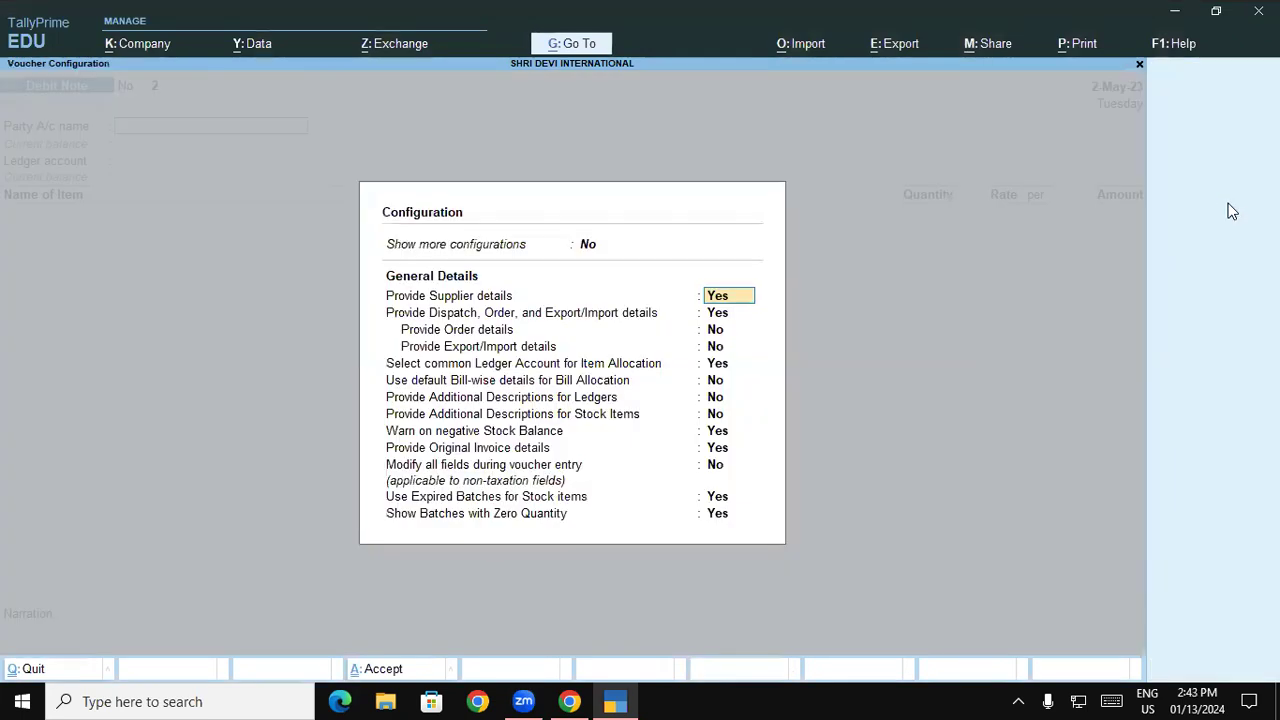
pyautogui.click(721, 498)
pyautogui.press('n')
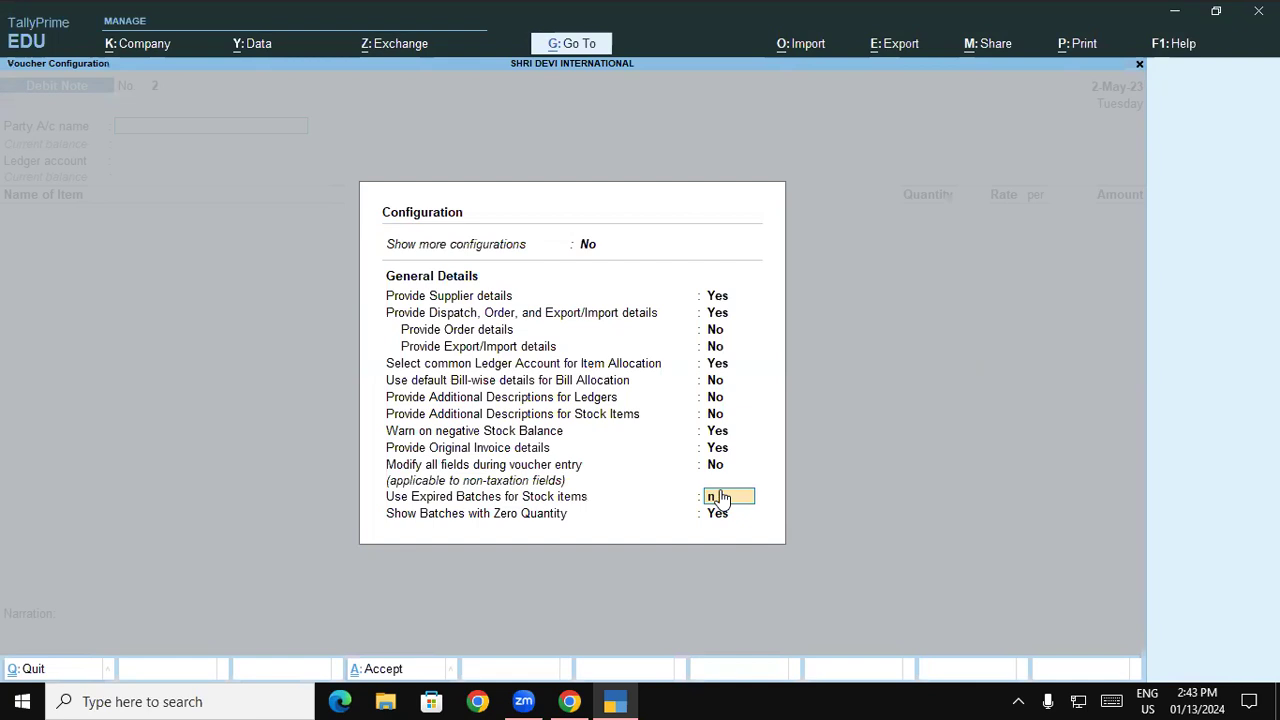
pyautogui.press('Return')
pyautogui.press('Return')
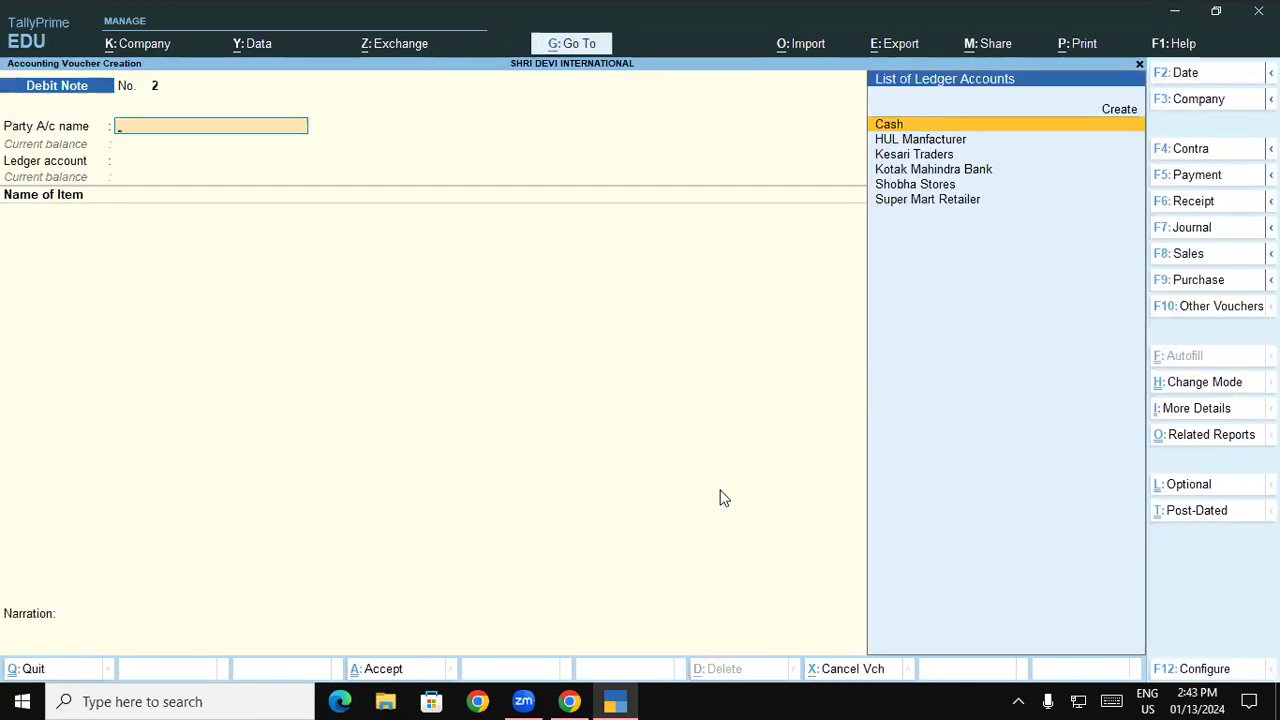
# Switch to the course document in Chrome and review the remaining debit note instructions on page 30.
pyautogui.click(569, 701)
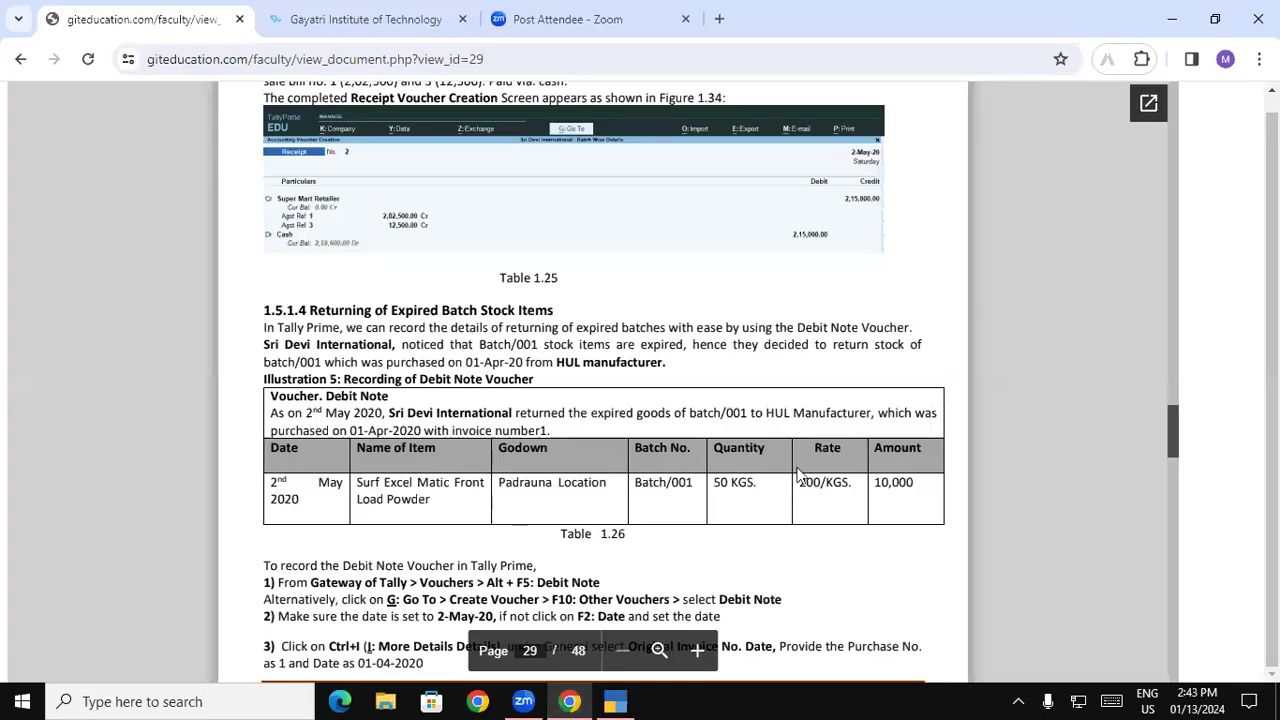
pyautogui.moveTo(1174, 425); pyautogui.dragTo(1174, 438)
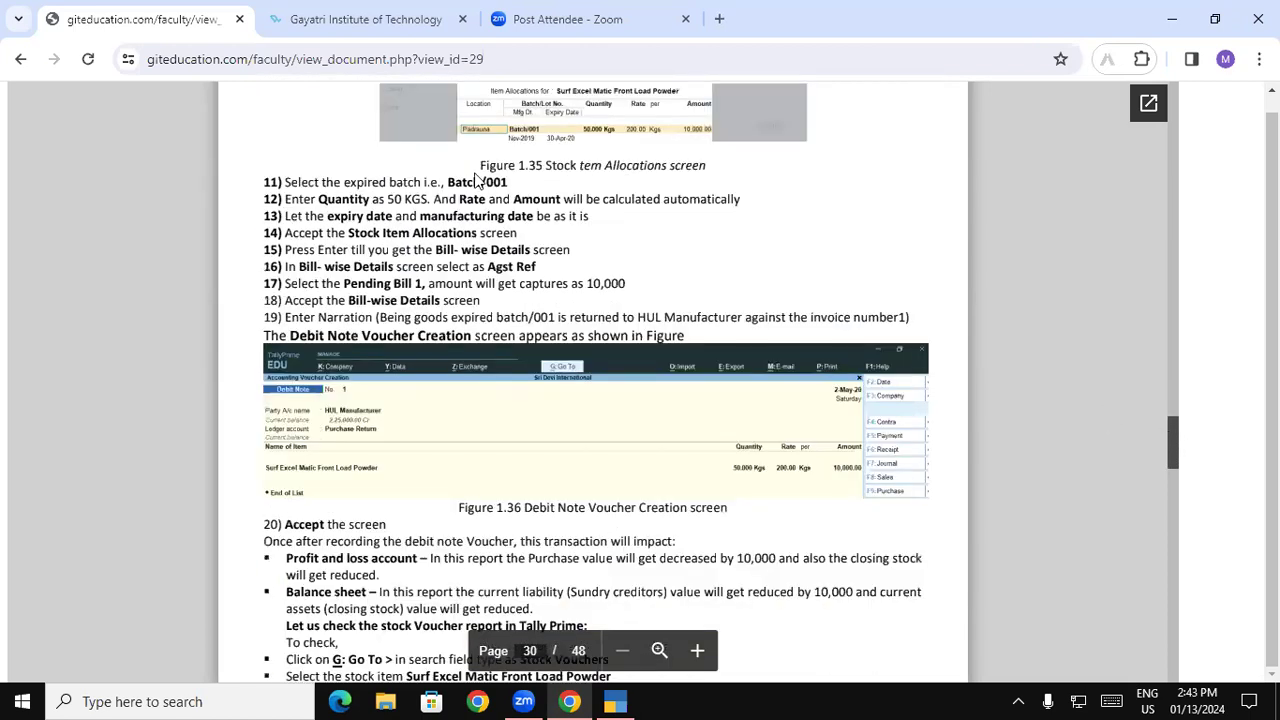